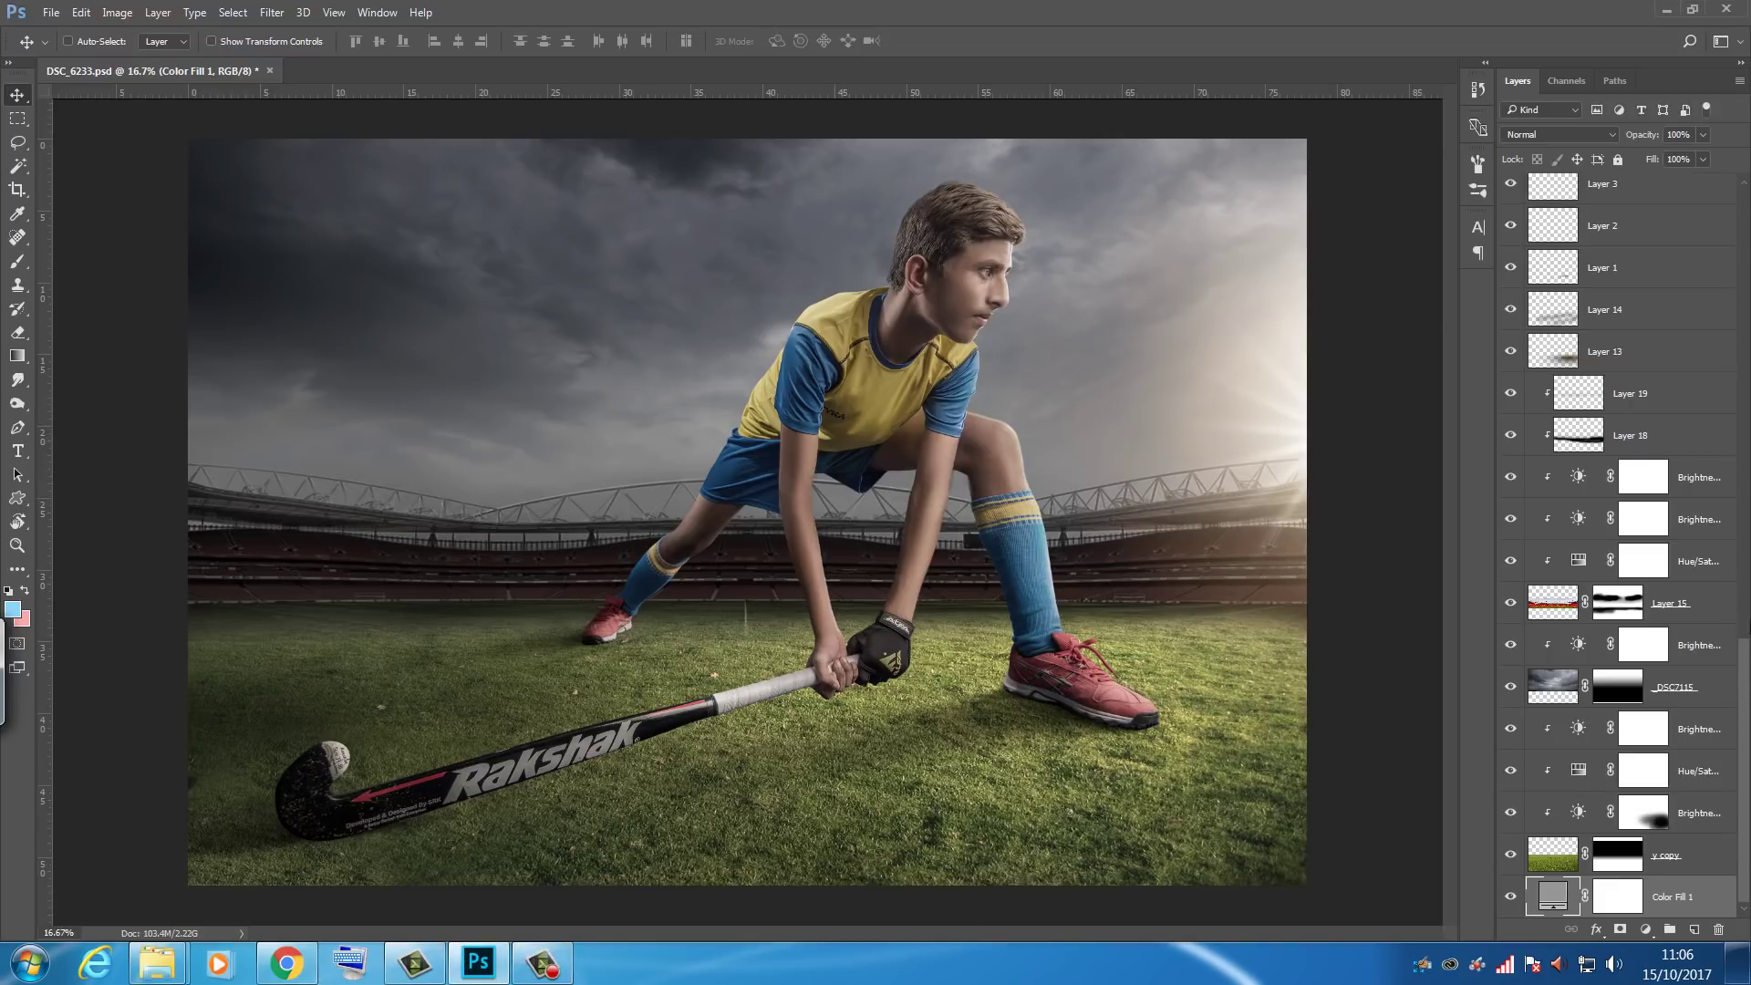
Step: Hide the shadow layers from Layer 9 copy down to Layer 1 and show them again to compare the image with and without shadows
{"action": "scroll", "coordinate": [1707, 628], "scroll_direction": "up", "scroll_amount": 5}
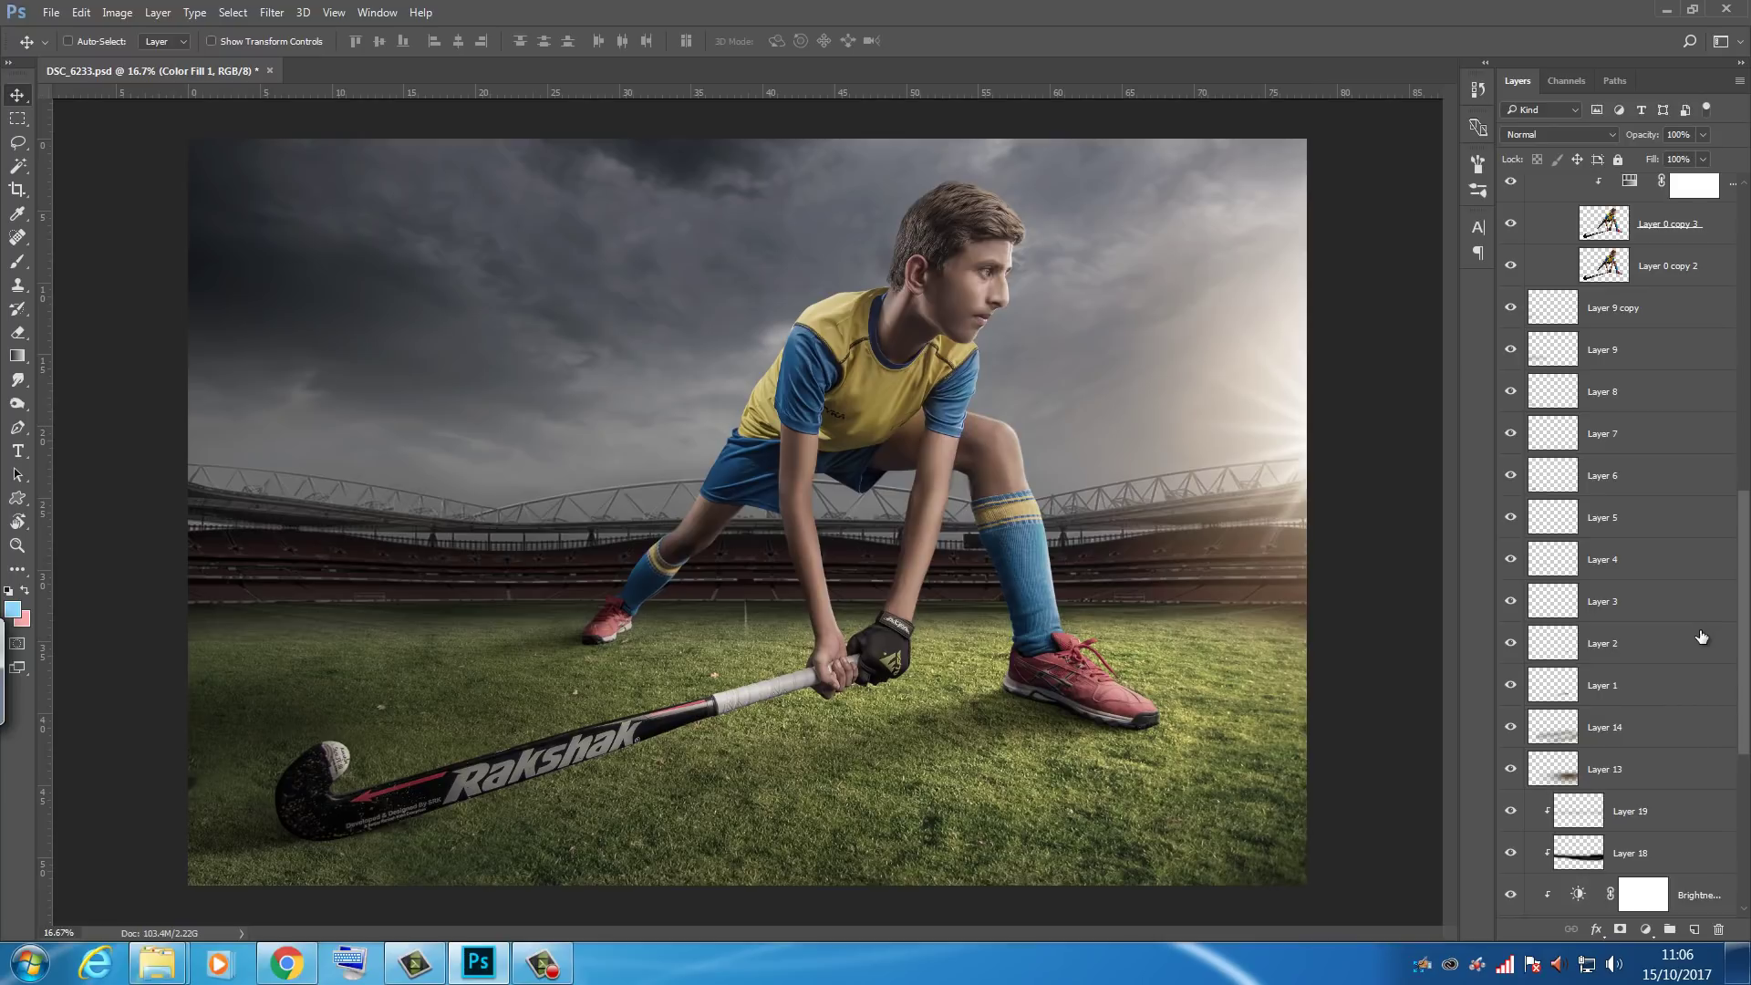
{"action": "left_click_drag", "start_coordinate": [1511, 308], "coordinate": [1511, 682]}
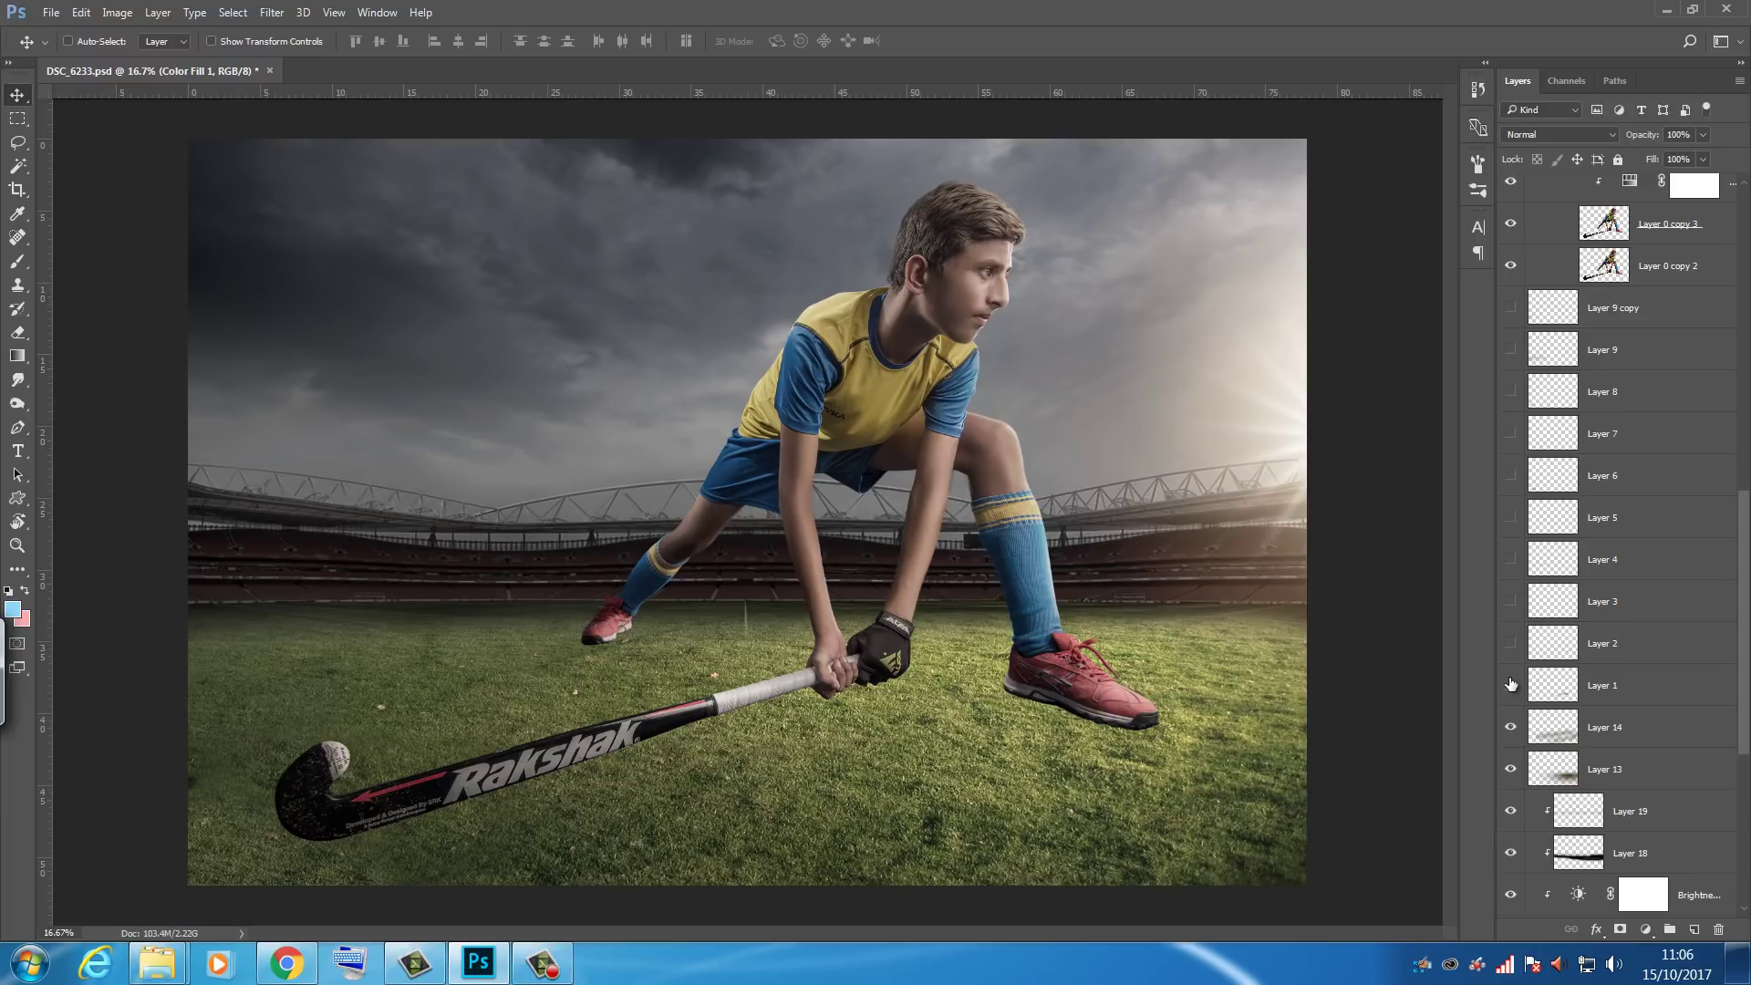
{"action": "left_click_drag", "start_coordinate": [1511, 684], "coordinate": [1509, 310]}
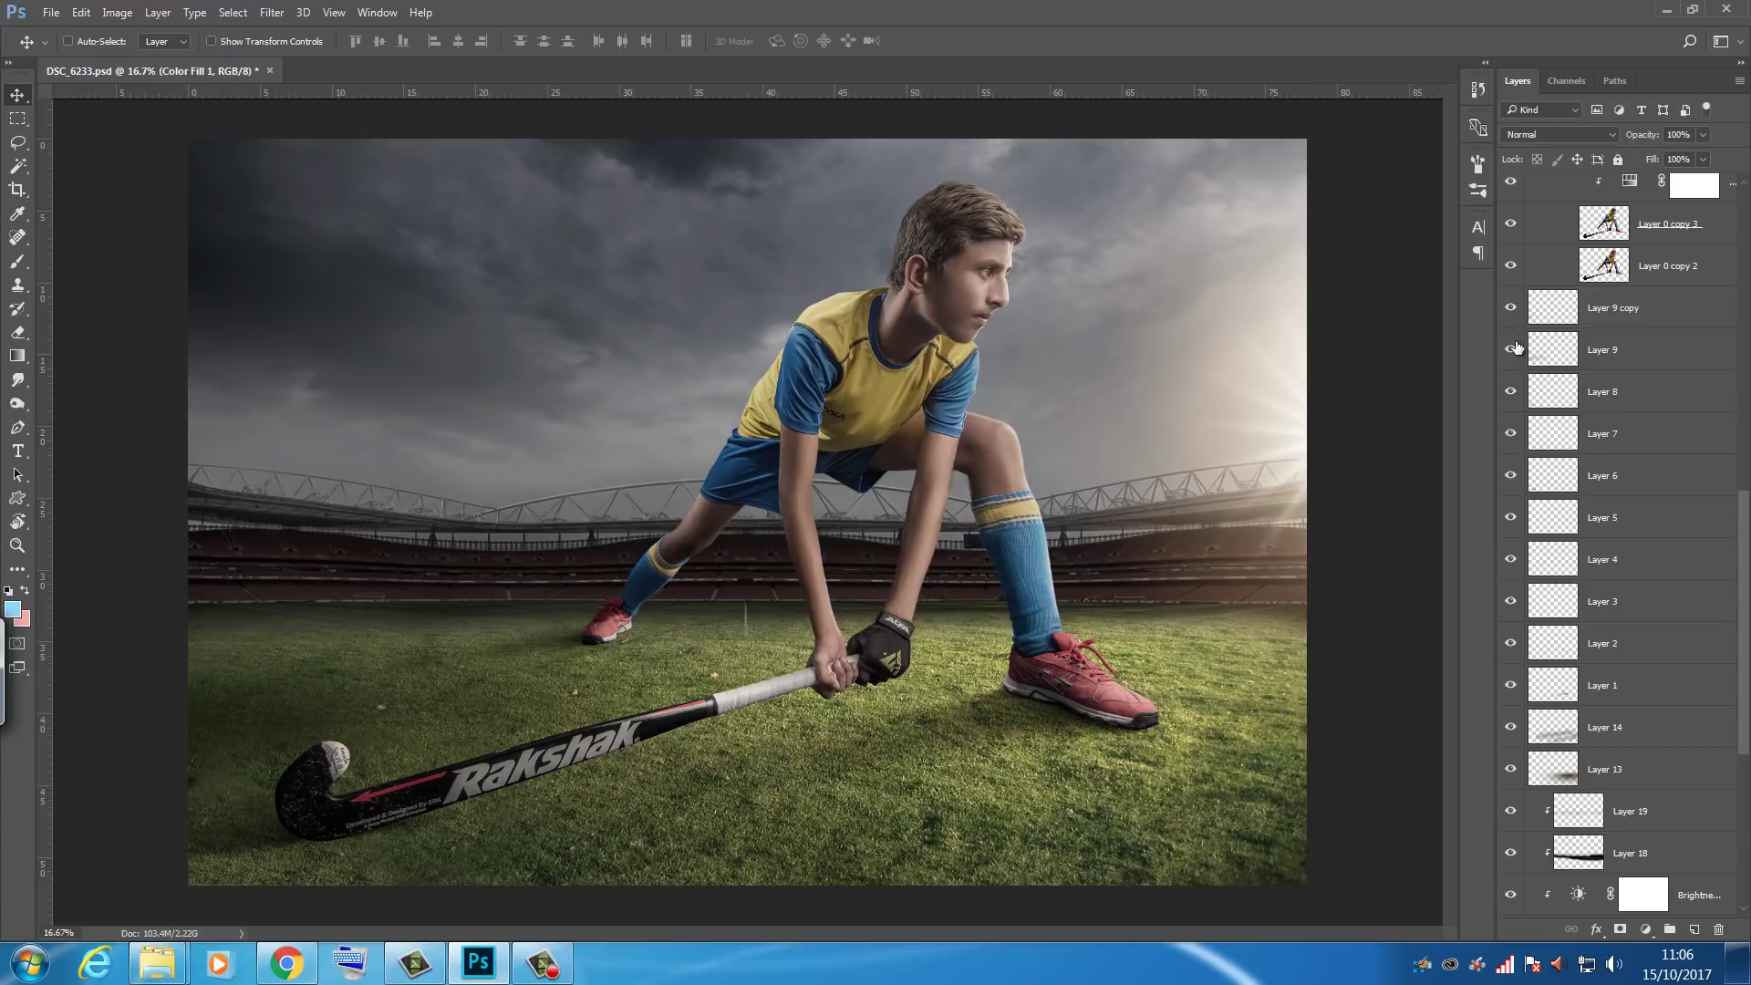
Step: Hide the layers from Layer 9 copy down to Layer 1 and add a new empty layer above them
{"action": "left_click", "coordinate": [1627, 315]}
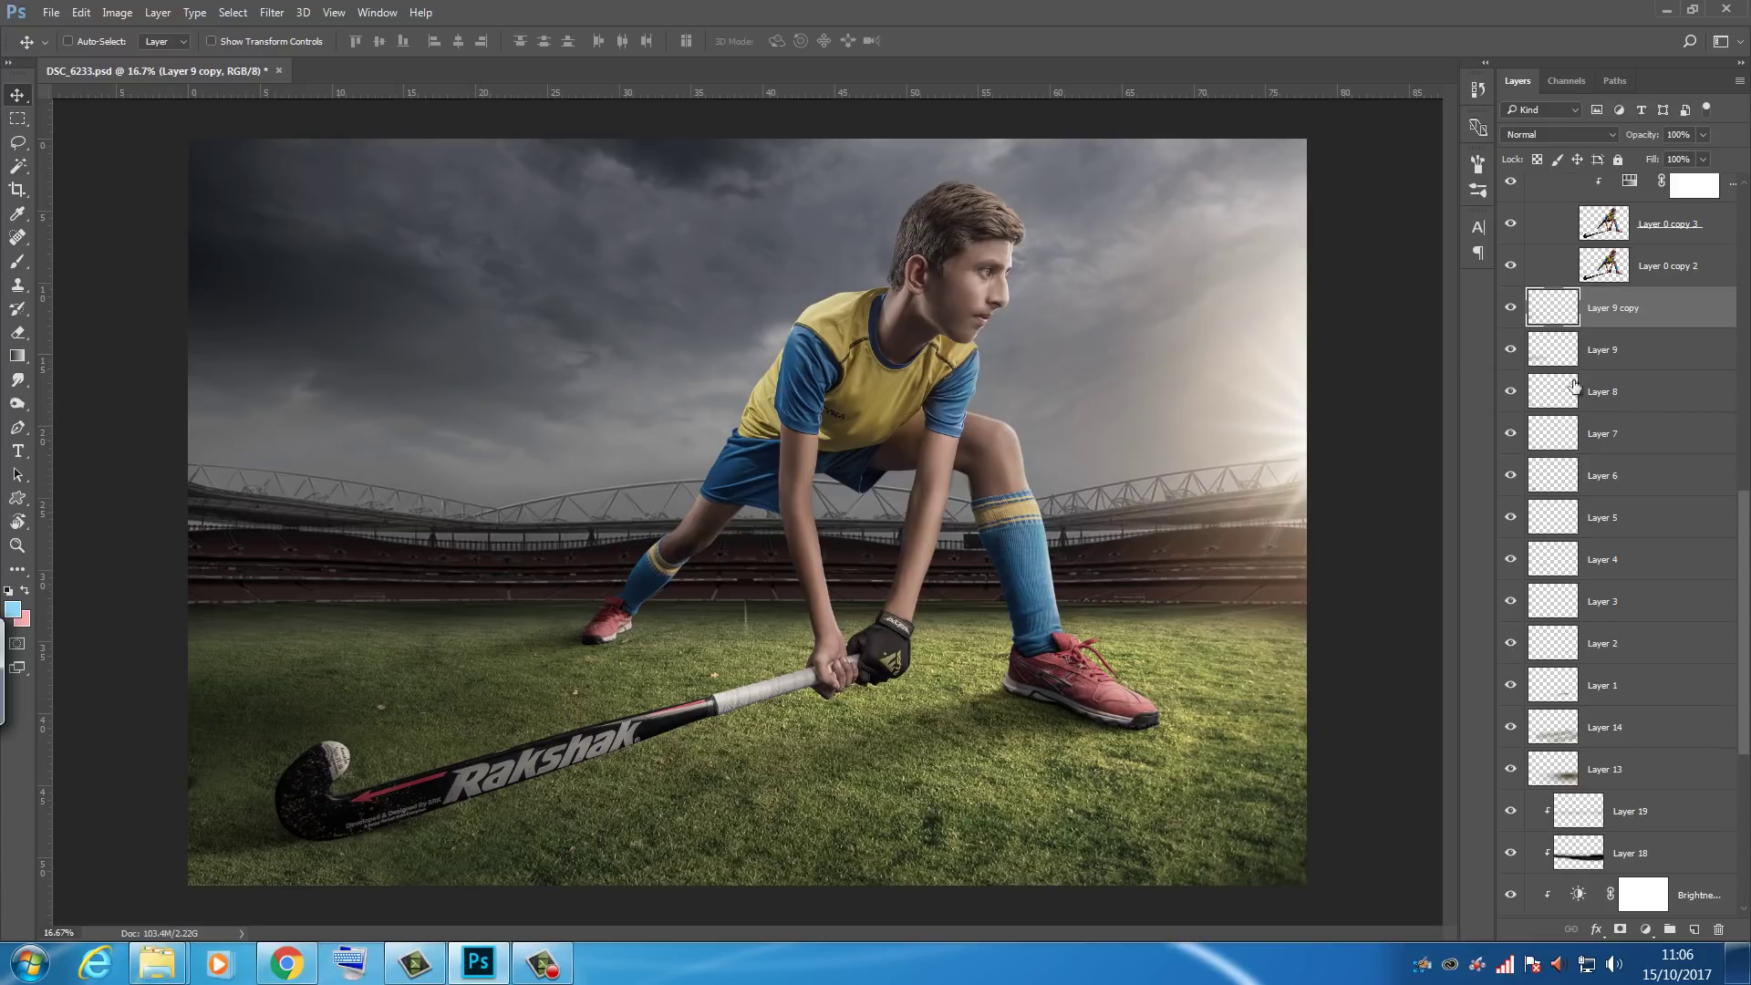
{"action": "left_click_drag", "start_coordinate": [1510, 308], "coordinate": [1509, 690]}
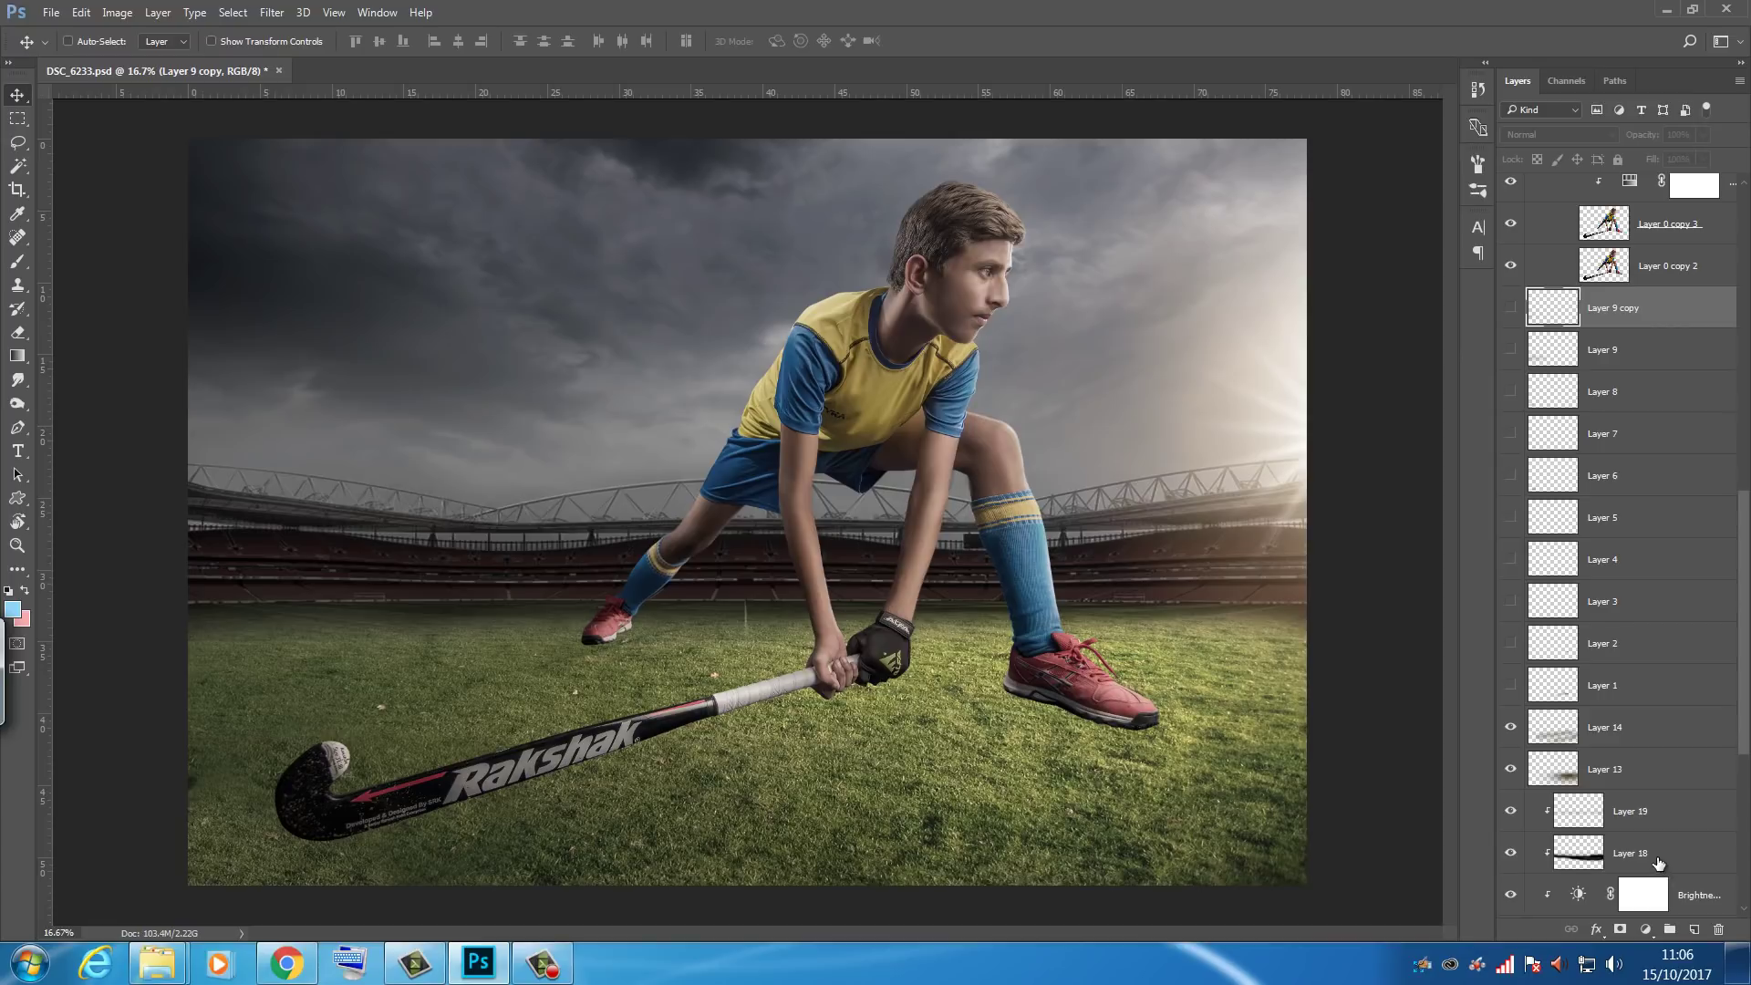
{"action": "left_click", "coordinate": [1693, 930]}
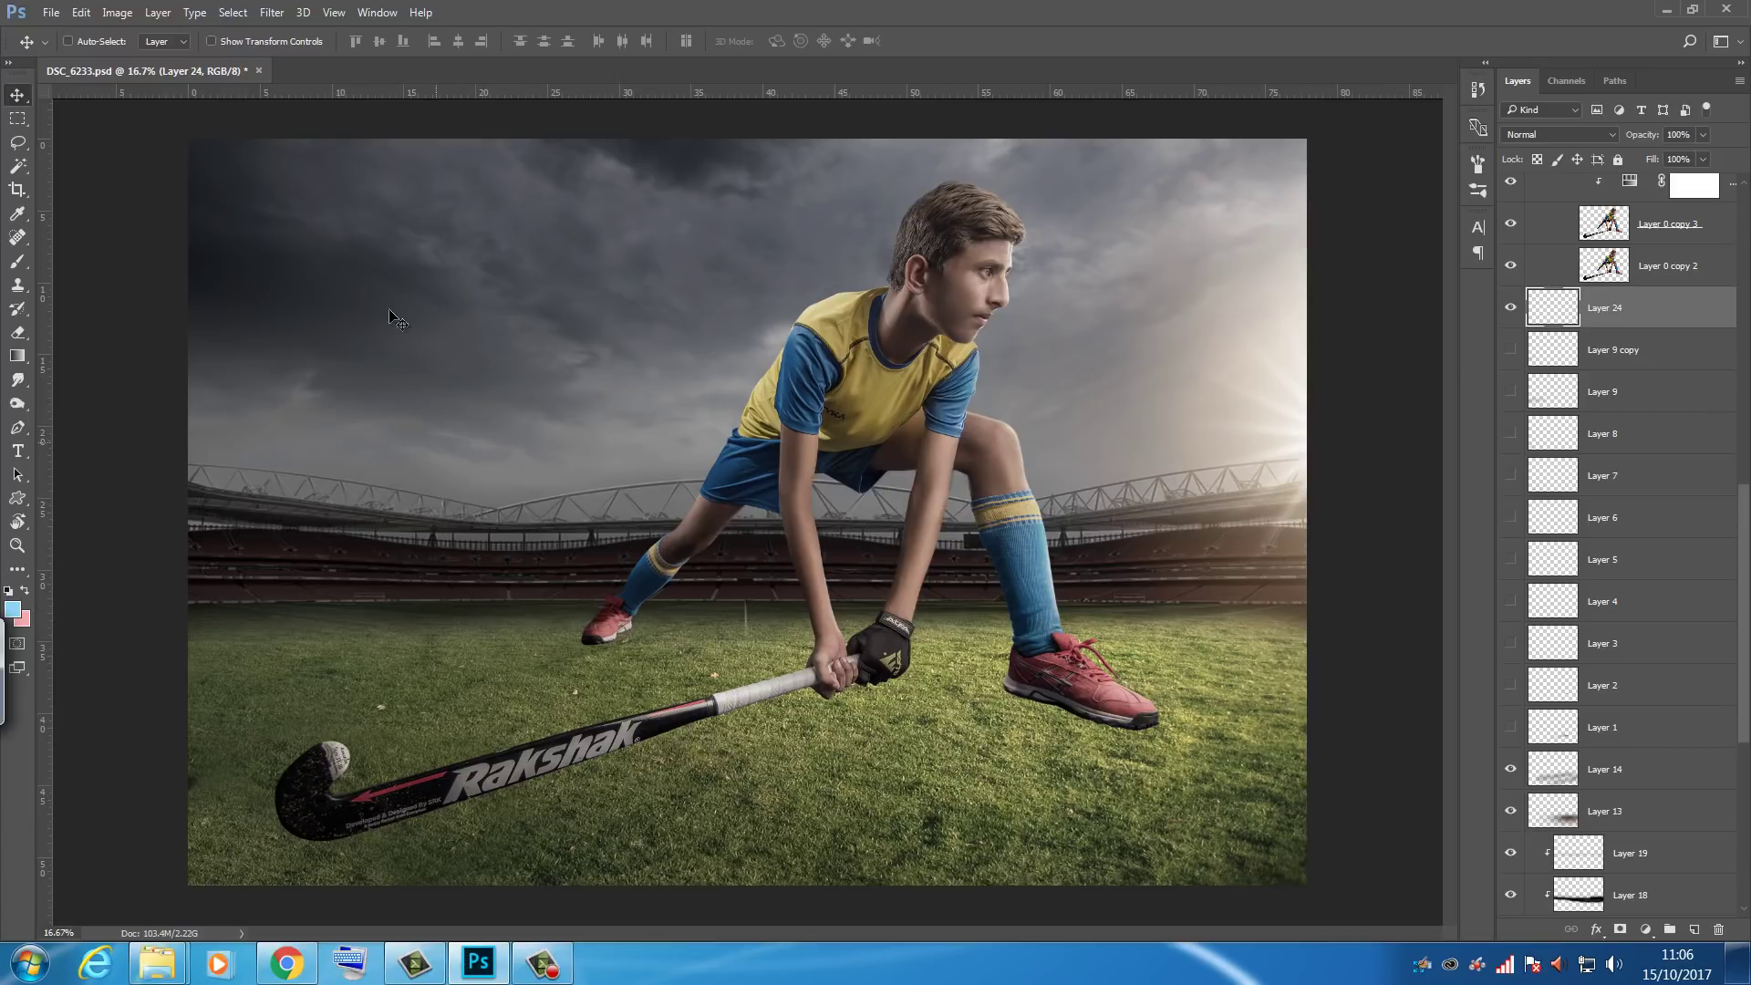
Step: Create a new document measured in pixels and cover it with a gray #989898 solid color fill layer
{"action": "left_click", "coordinate": [52, 13]}
{"action": "left_click", "coordinate": [62, 36]}
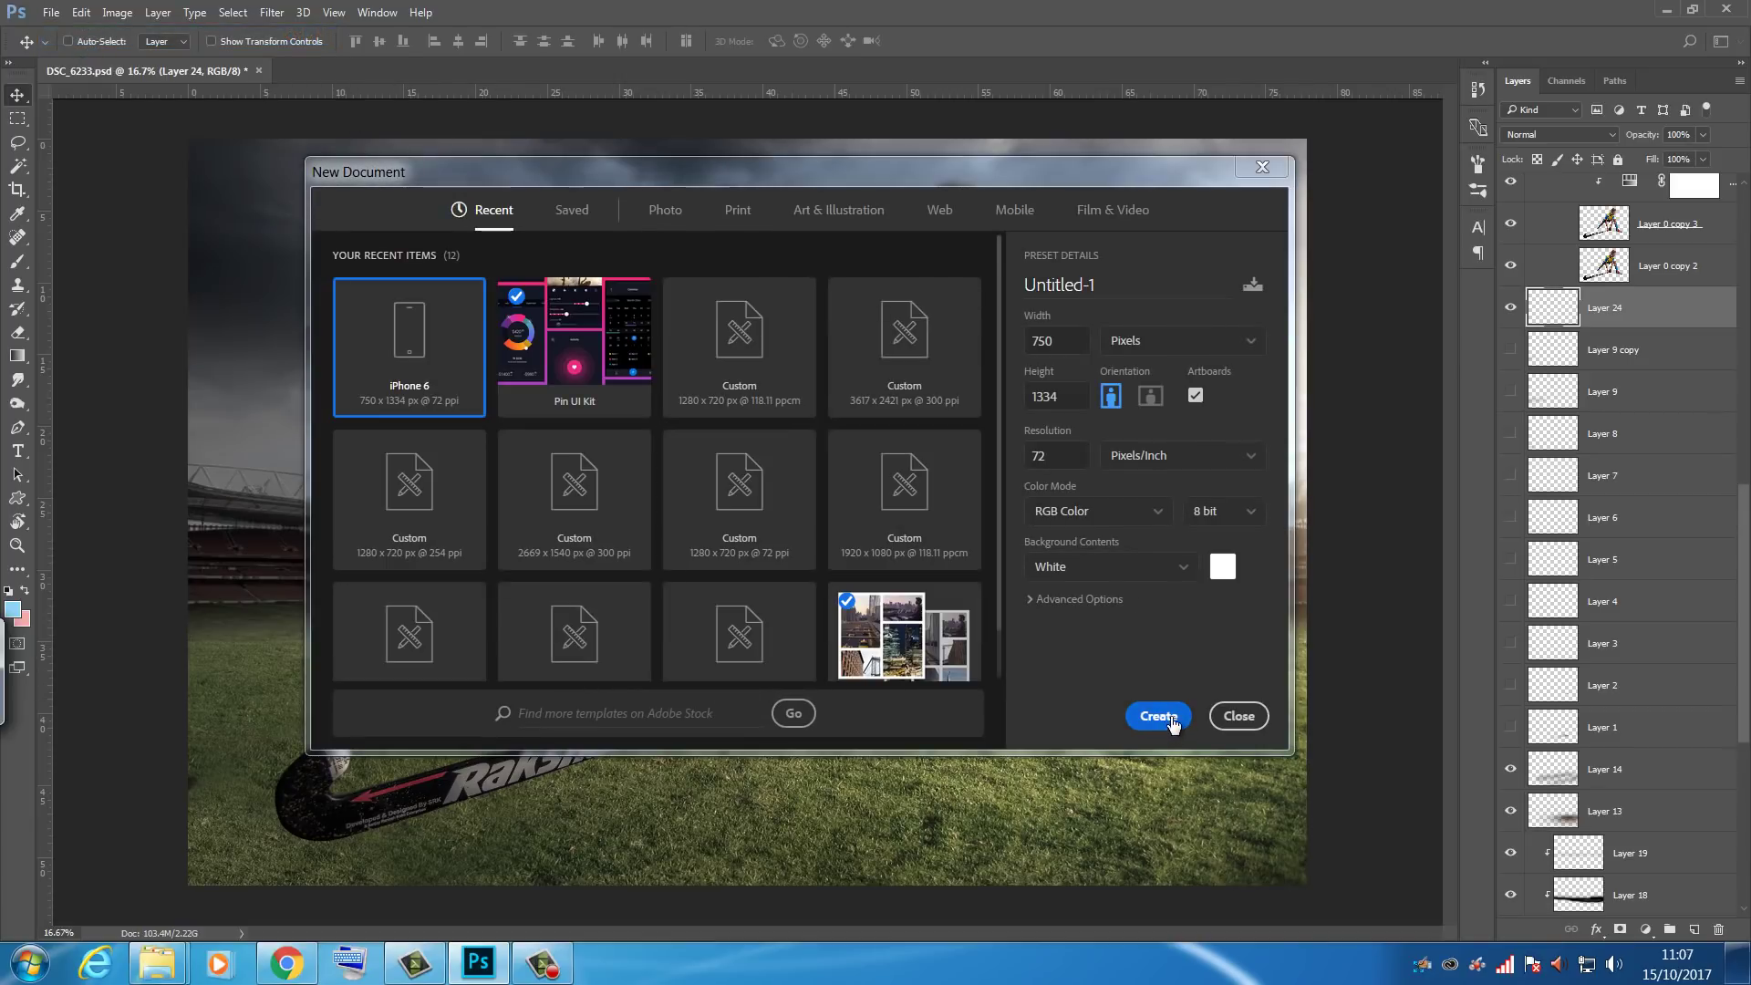
{"action": "left_click", "coordinate": [665, 209]}
{"action": "left_click", "coordinate": [1181, 341]}
{"action": "left_click", "coordinate": [1147, 372]}
{"action": "left_click_drag", "start_coordinate": [1069, 340], "coordinate": [959, 312]}
{"action": "type", "text": "1000"}
{"action": "key", "text": "Tab"}
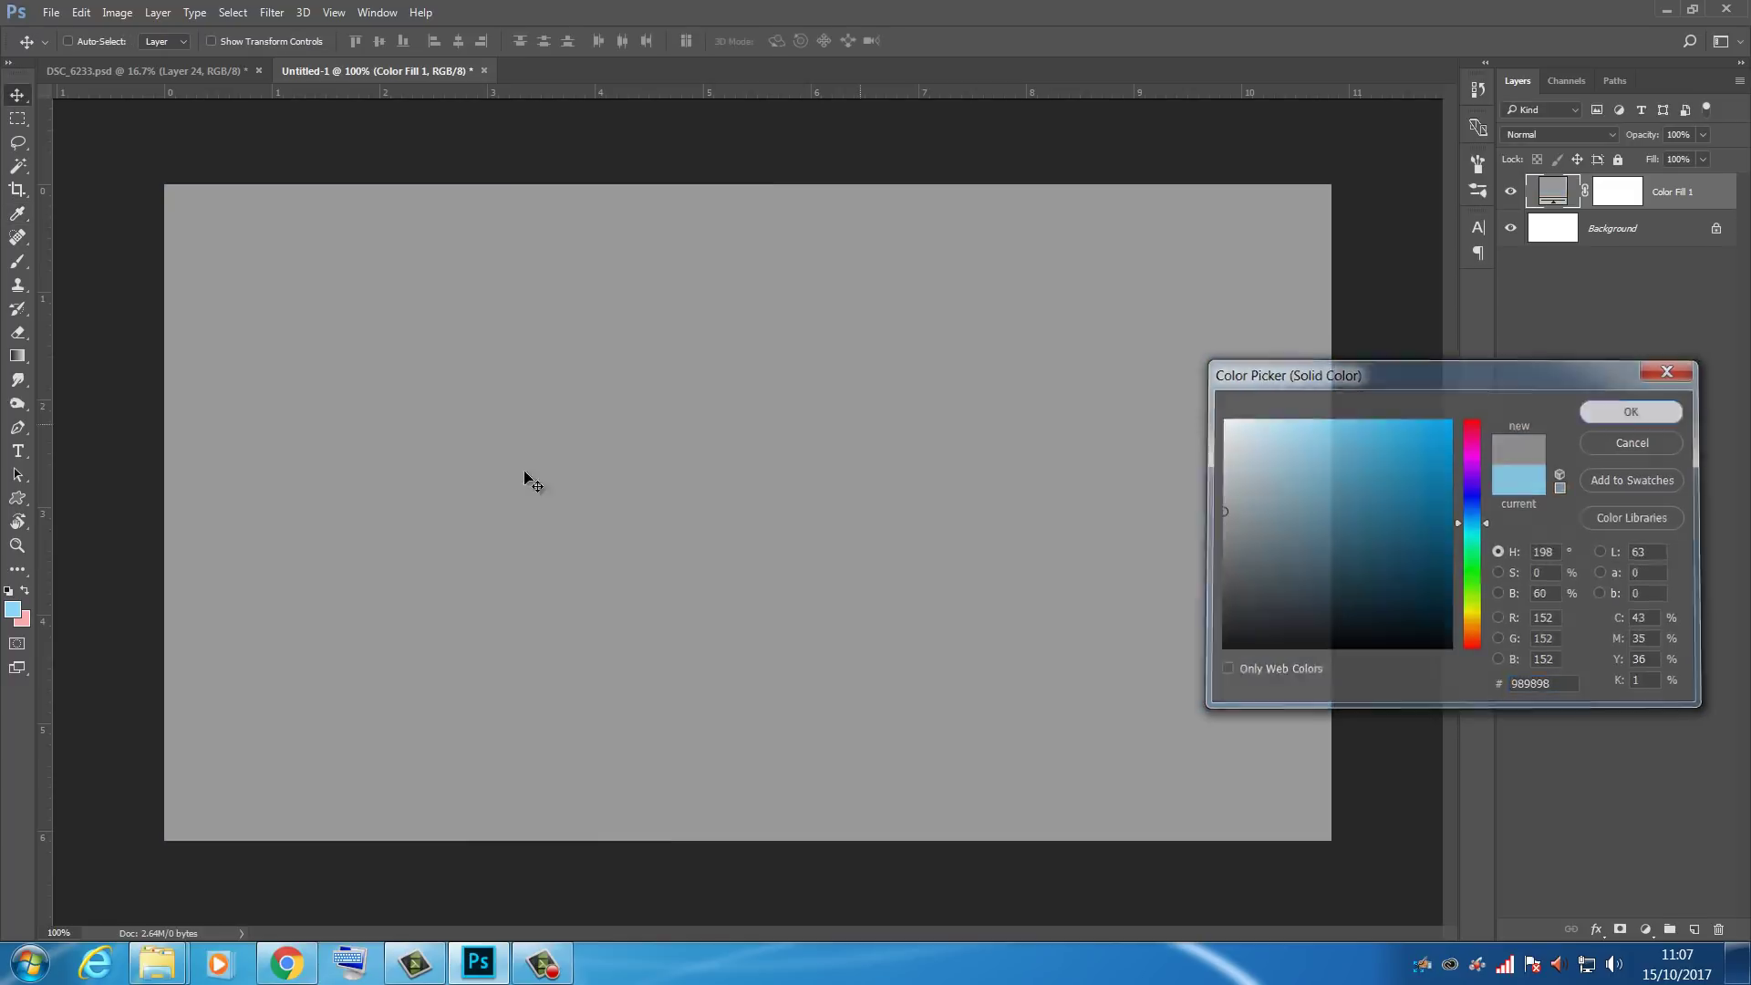
{"action": "key", "text": "Return"}
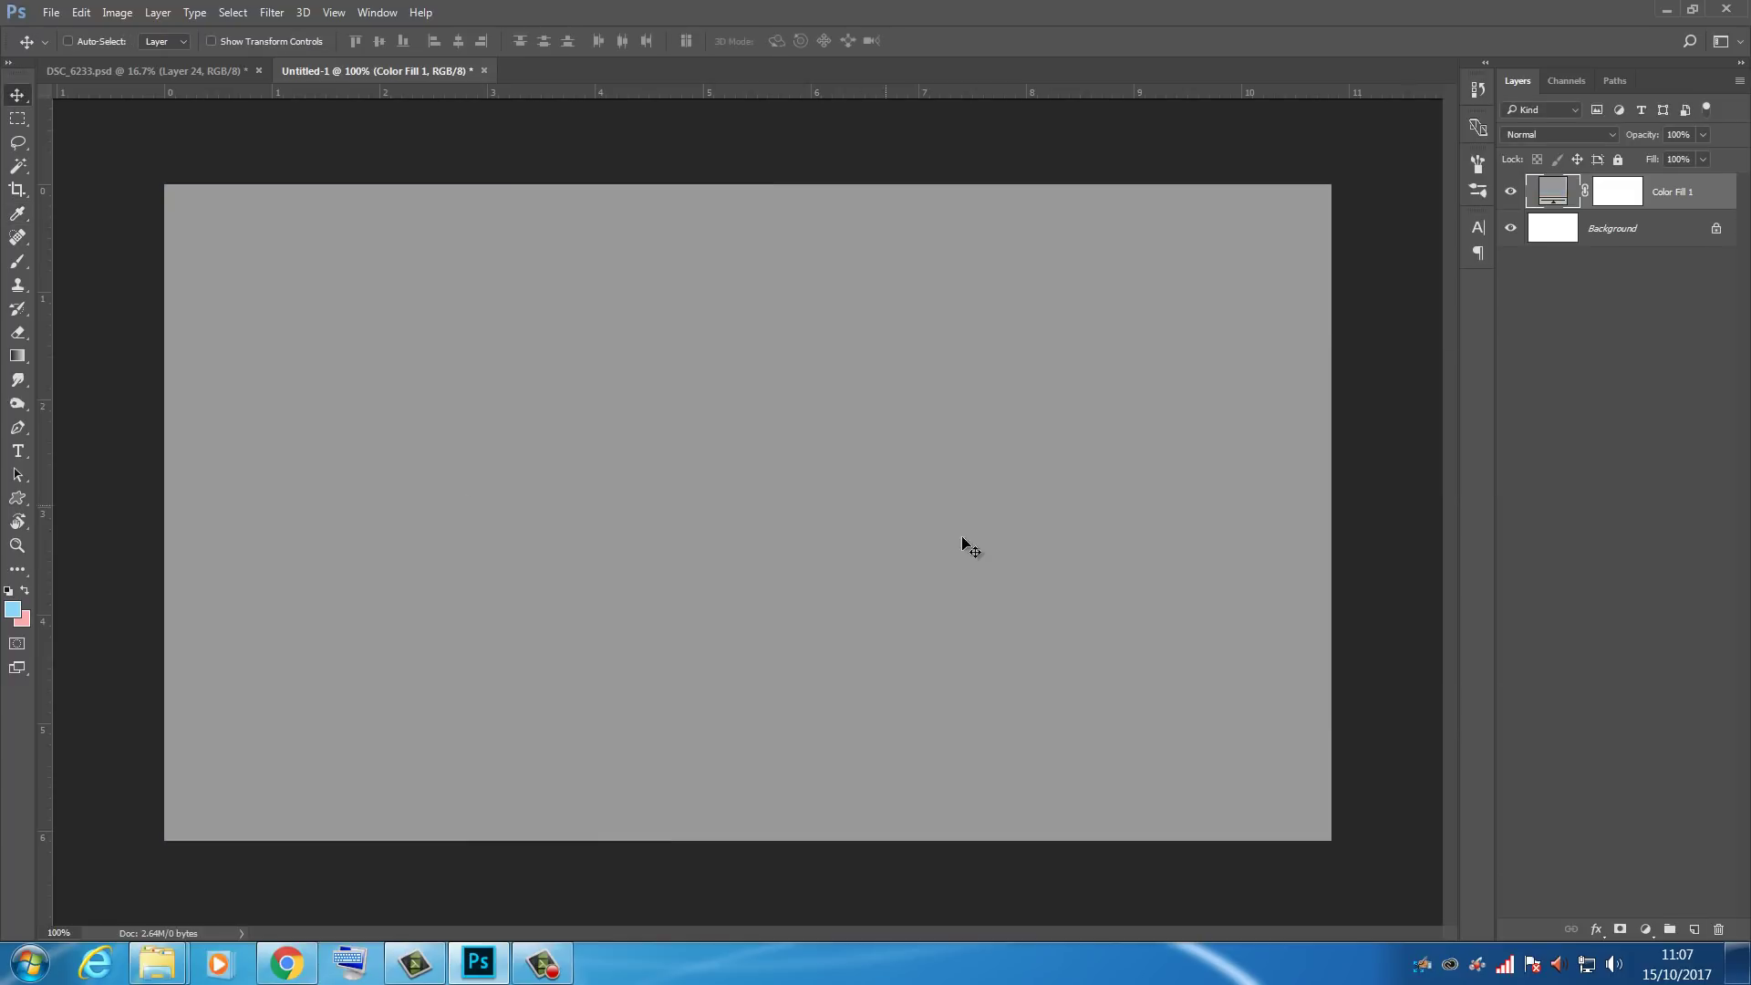
Step: Copy the hockey player layer, Layer 0 copy 3, into the new document, scale it to about 14% and center it on the gray background
{"action": "left_click", "coordinate": [146, 71]}
{"action": "left_click_drag", "start_coordinate": [383, 164], "coordinate": [794, 477]}
{"action": "key", "text": "ctrl+t"}
{"action": "key", "text": "ctrl+0"}
{"action": "left_click_drag", "start_coordinate": [507, 482], "coordinate": [901, 779]}
{"action": "left_click_drag", "start_coordinate": [1015, 854], "coordinate": [696, 410]}
{"action": "left_click_drag", "start_coordinate": [1059, 332], "coordinate": [705, 522]}
{"action": "left_click_drag", "start_coordinate": [696, 624], "coordinate": [784, 497]}
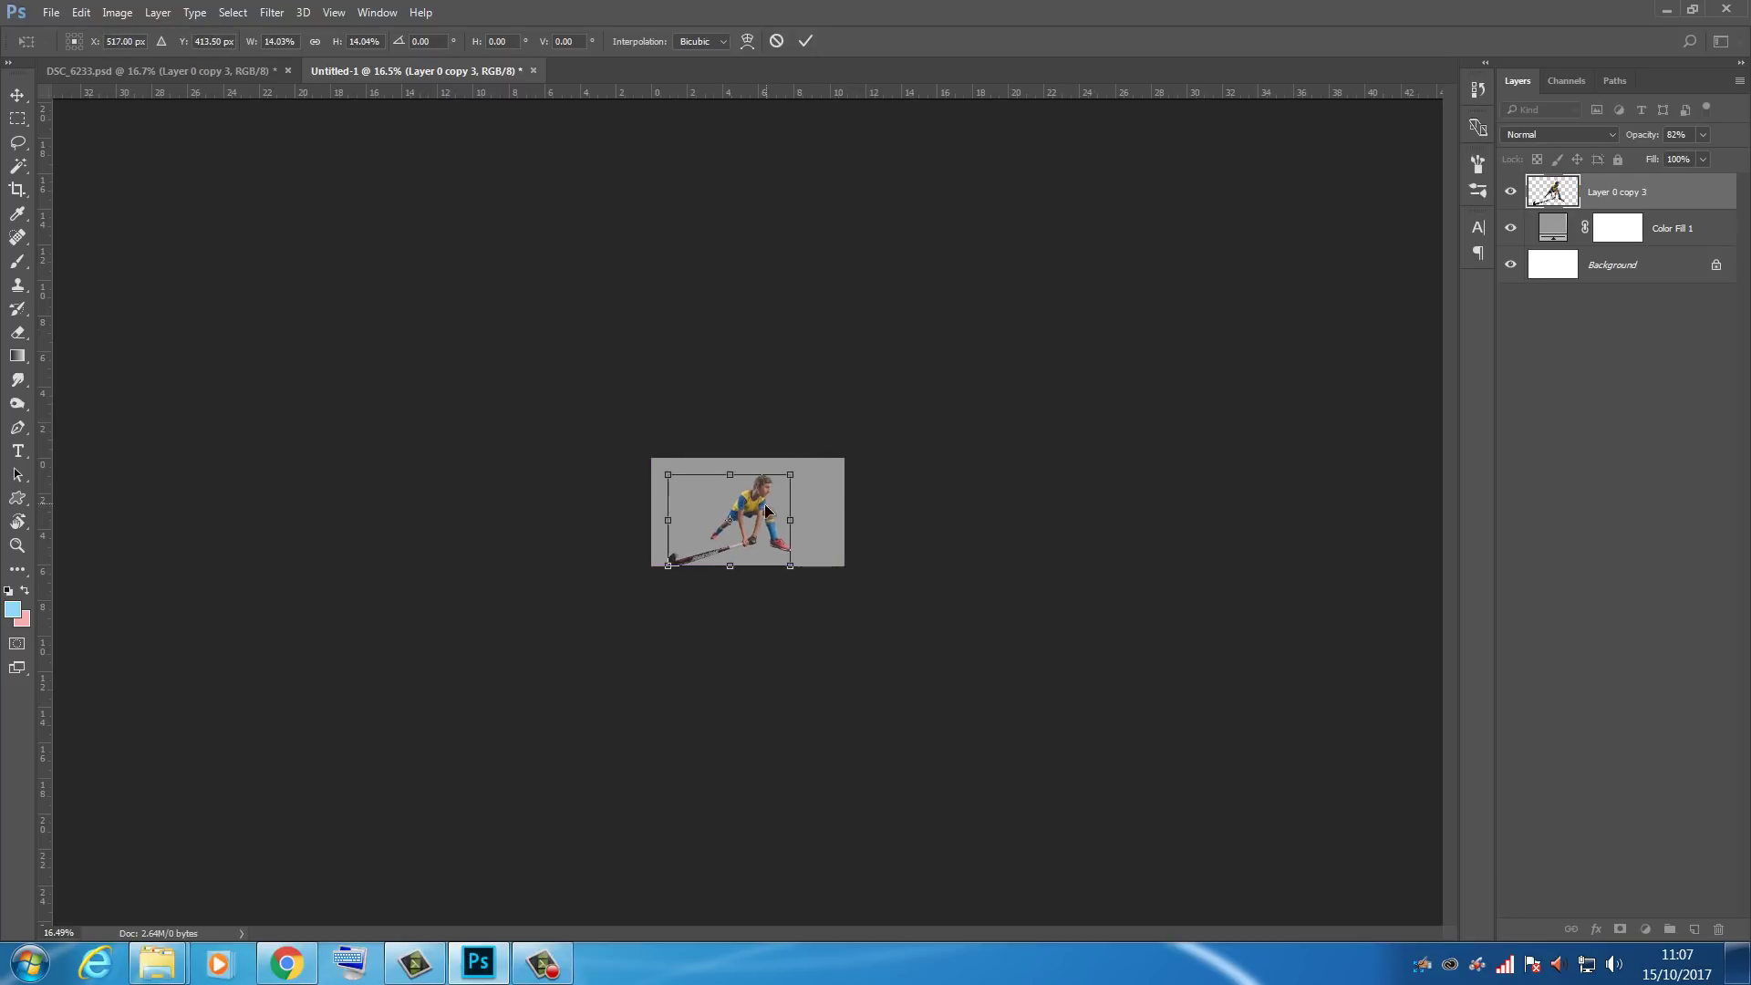
{"action": "left_click", "coordinate": [806, 40]}
{"action": "key", "text": "ctrl+0"}
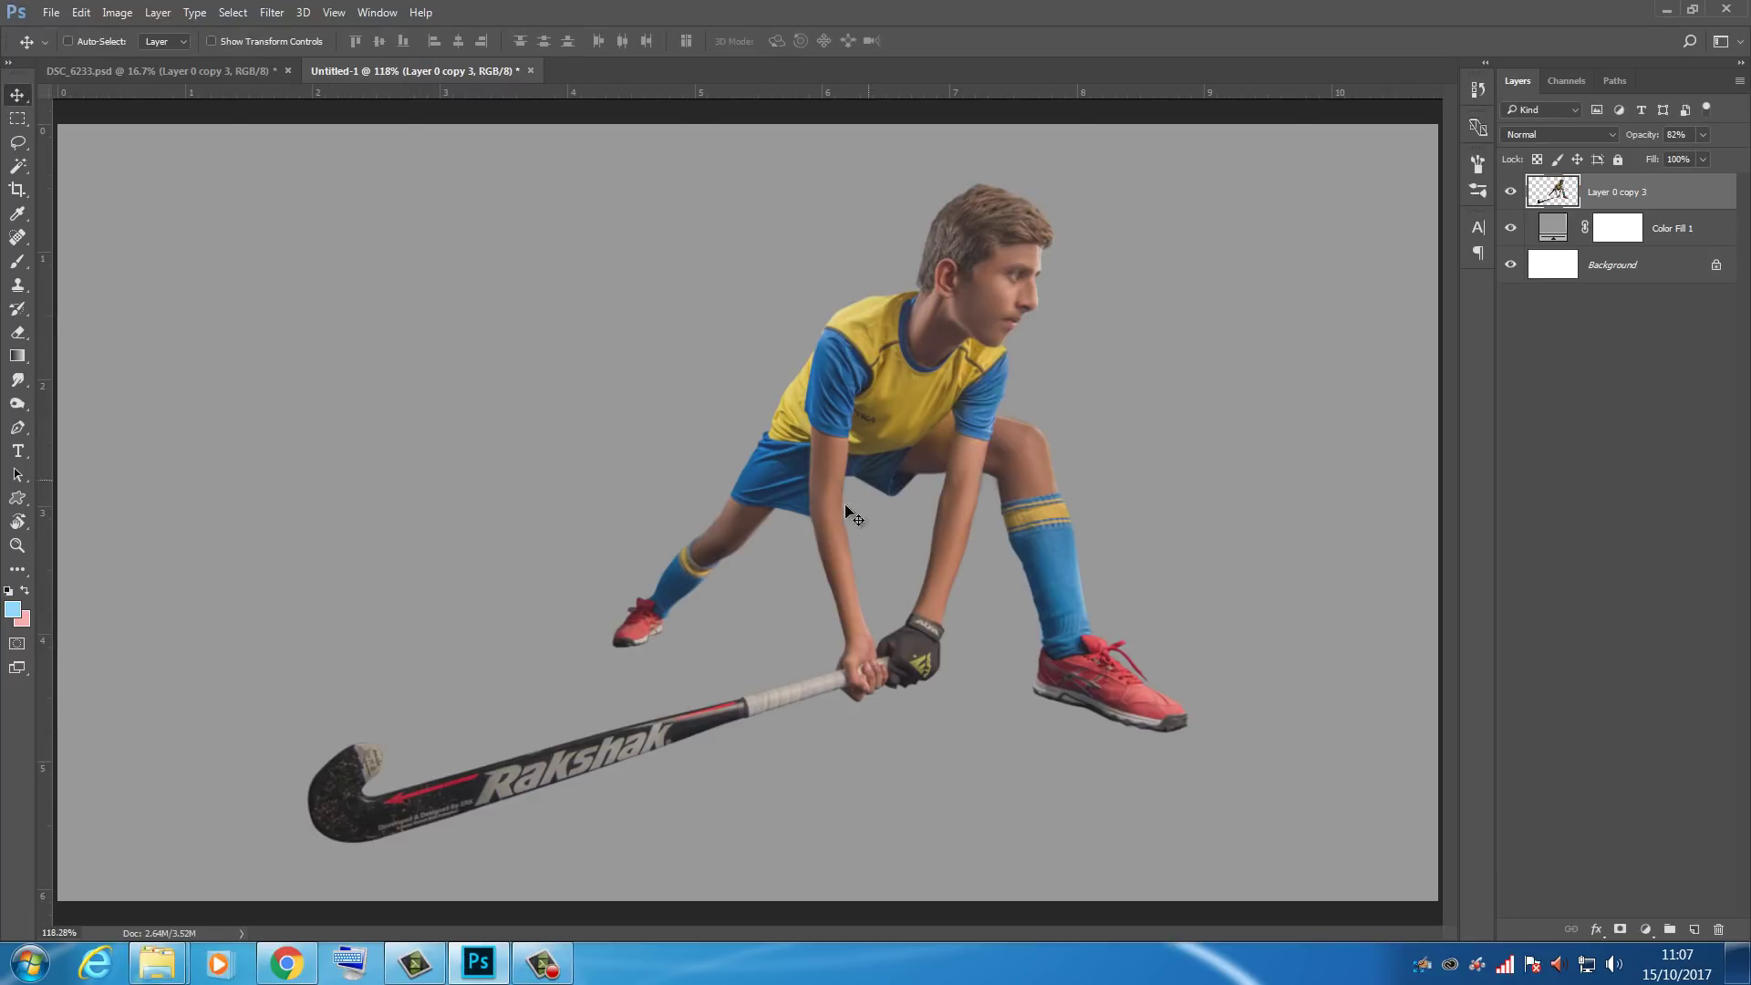
{"action": "left_click_drag", "start_coordinate": [874, 522], "coordinate": [842, 478]}
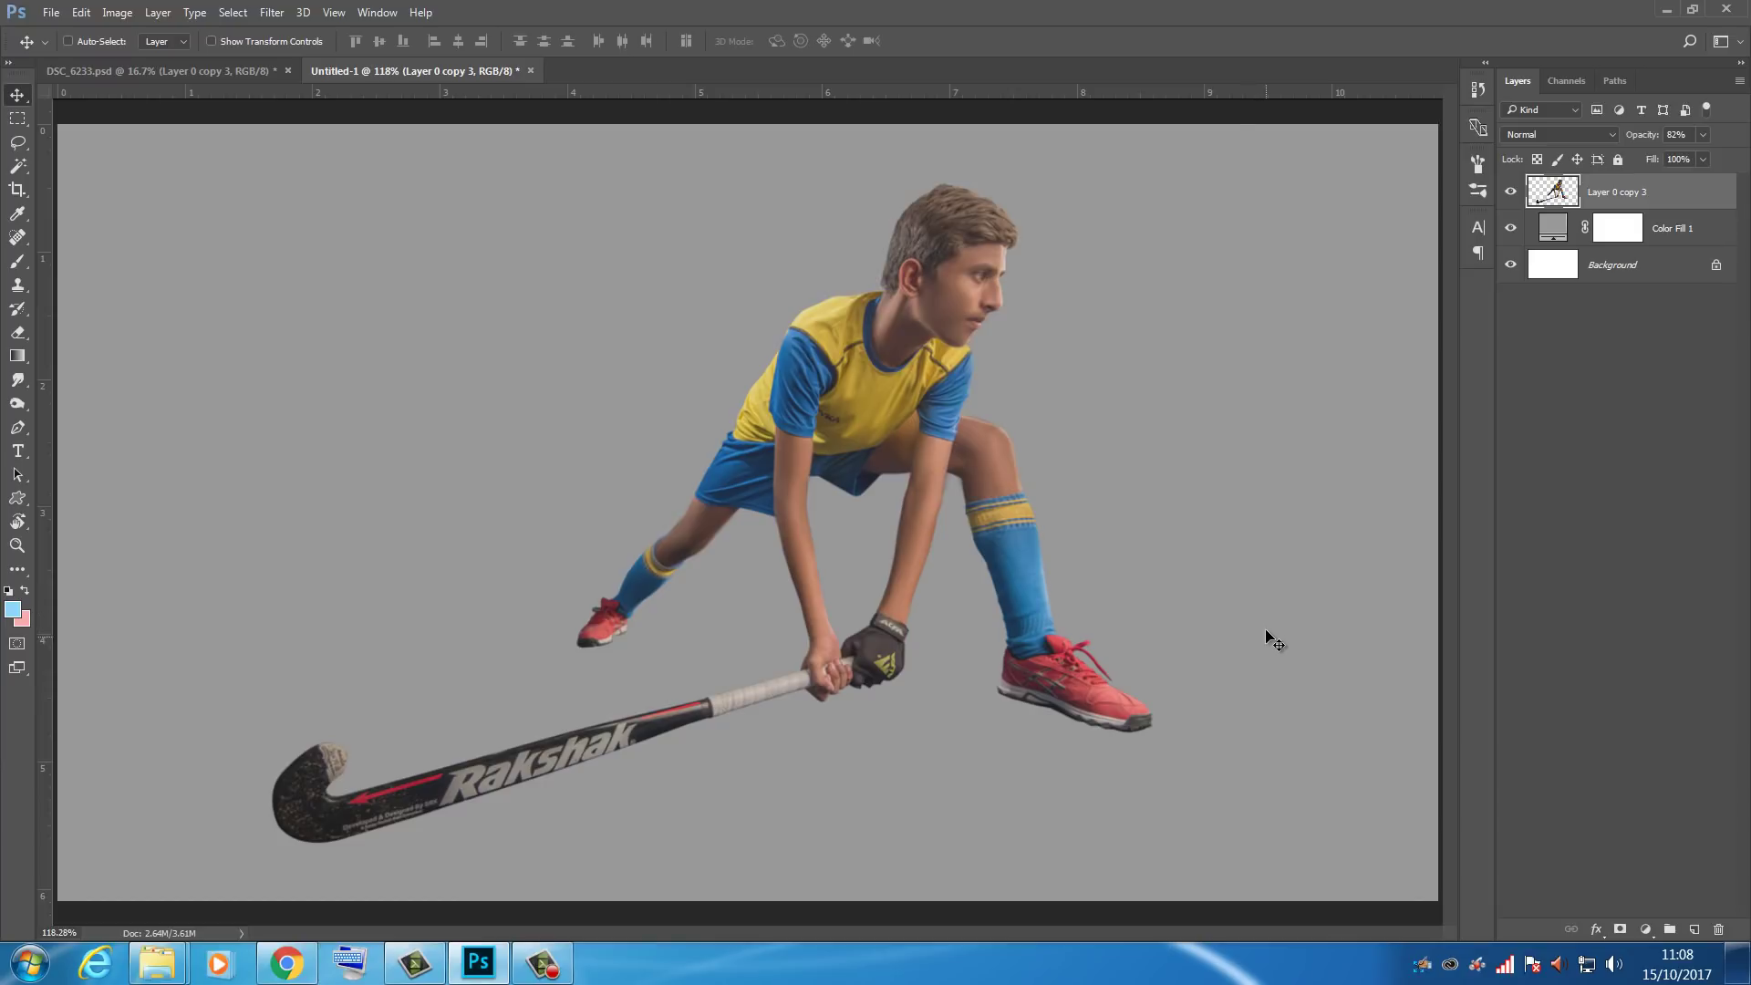
Step: Add a layer above the color fill and paint a thick black diagonal test stroke beside the player with a 150 px soft brush
{"action": "left_click", "coordinate": [1694, 235]}
{"action": "left_click", "coordinate": [1697, 928]}
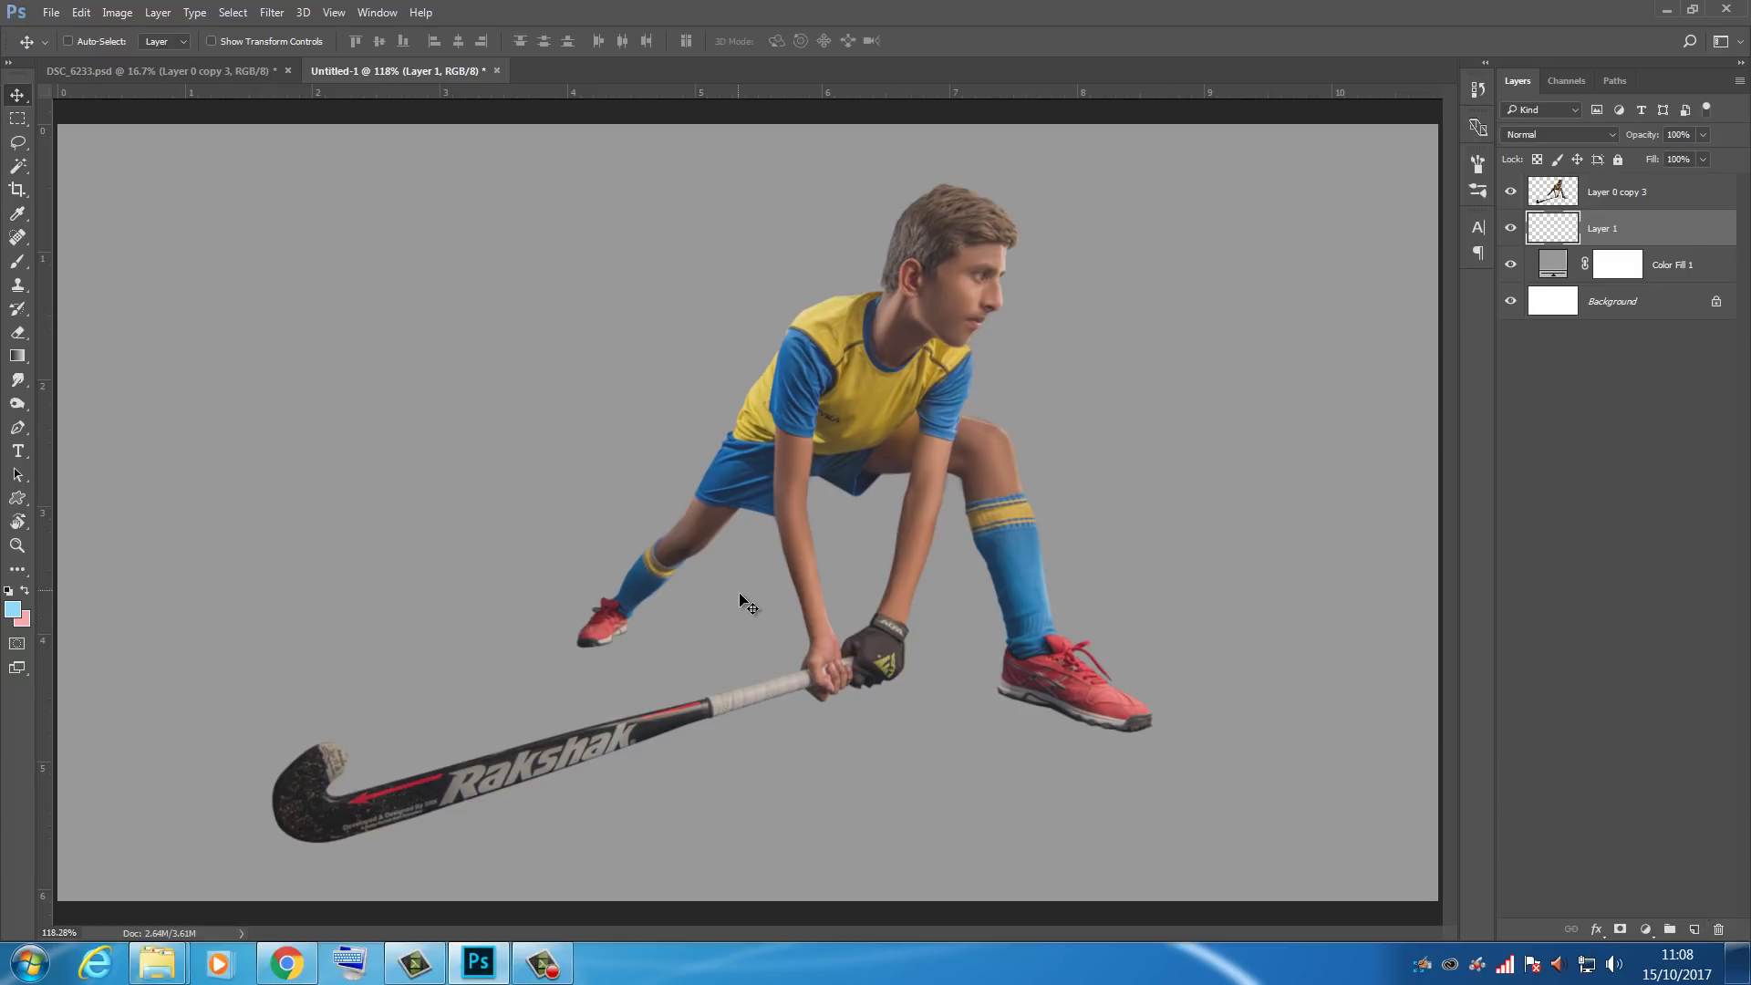
{"action": "key", "text": "b"}
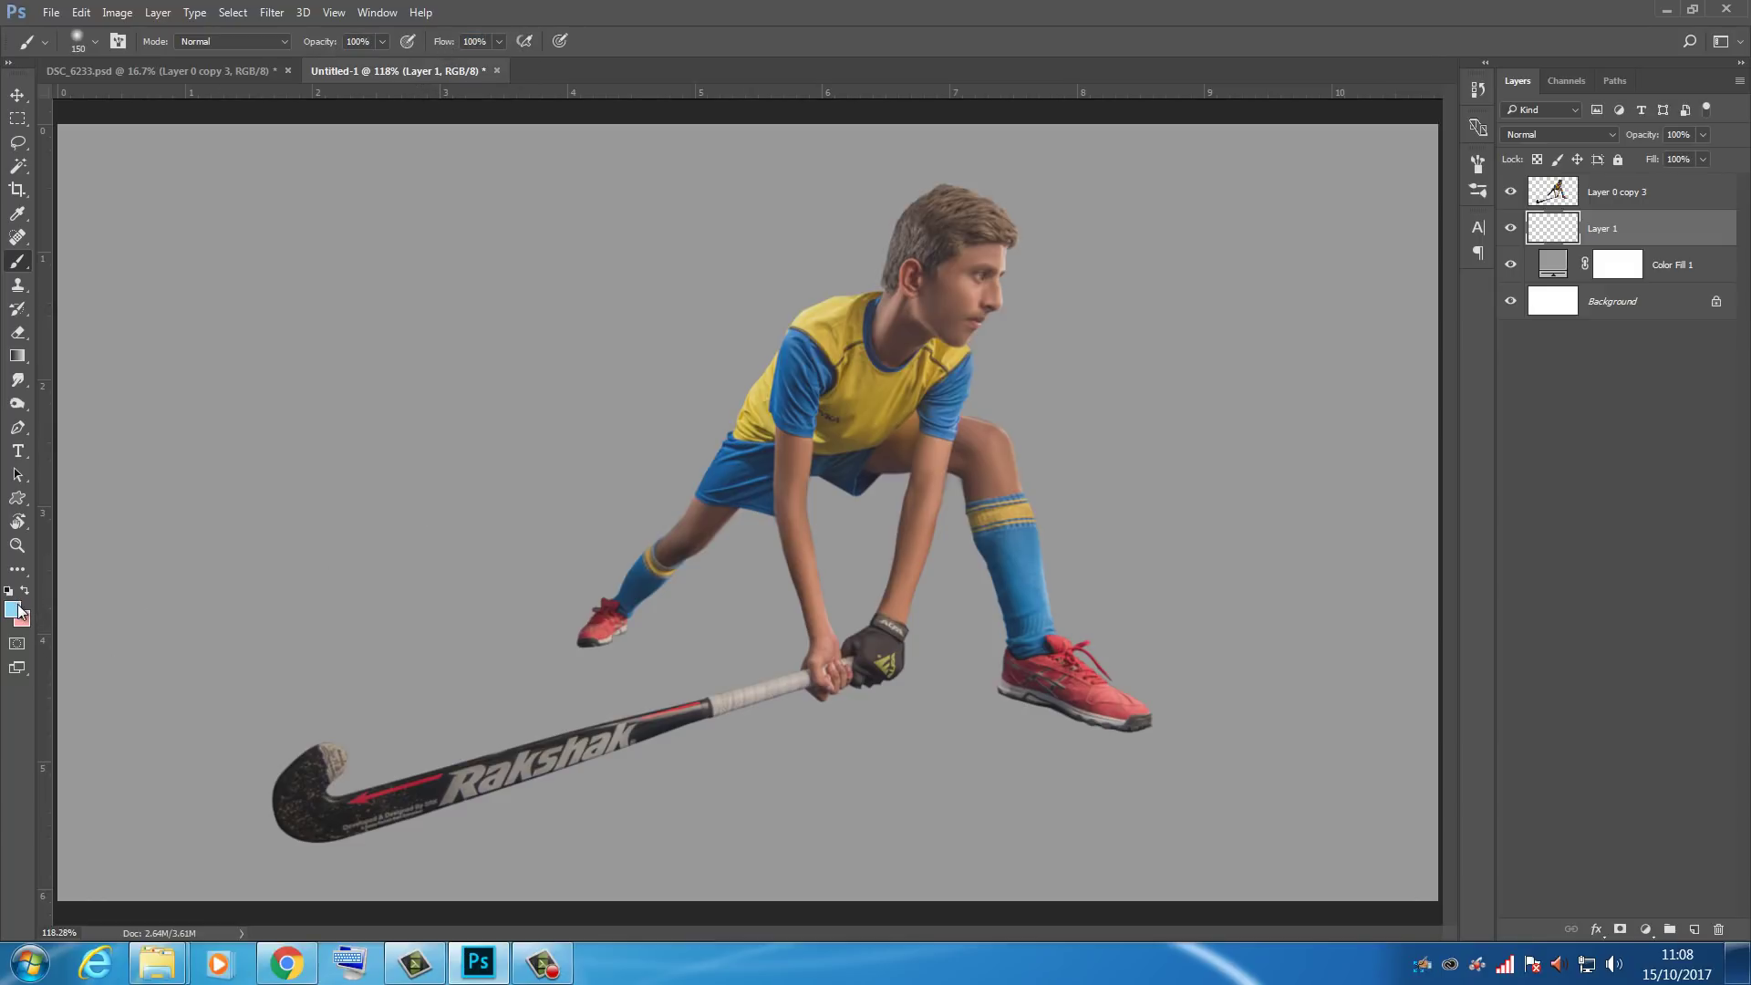
{"action": "key", "text": "d"}
{"action": "key", "text": "x"}
{"action": "key", "text": "x"}
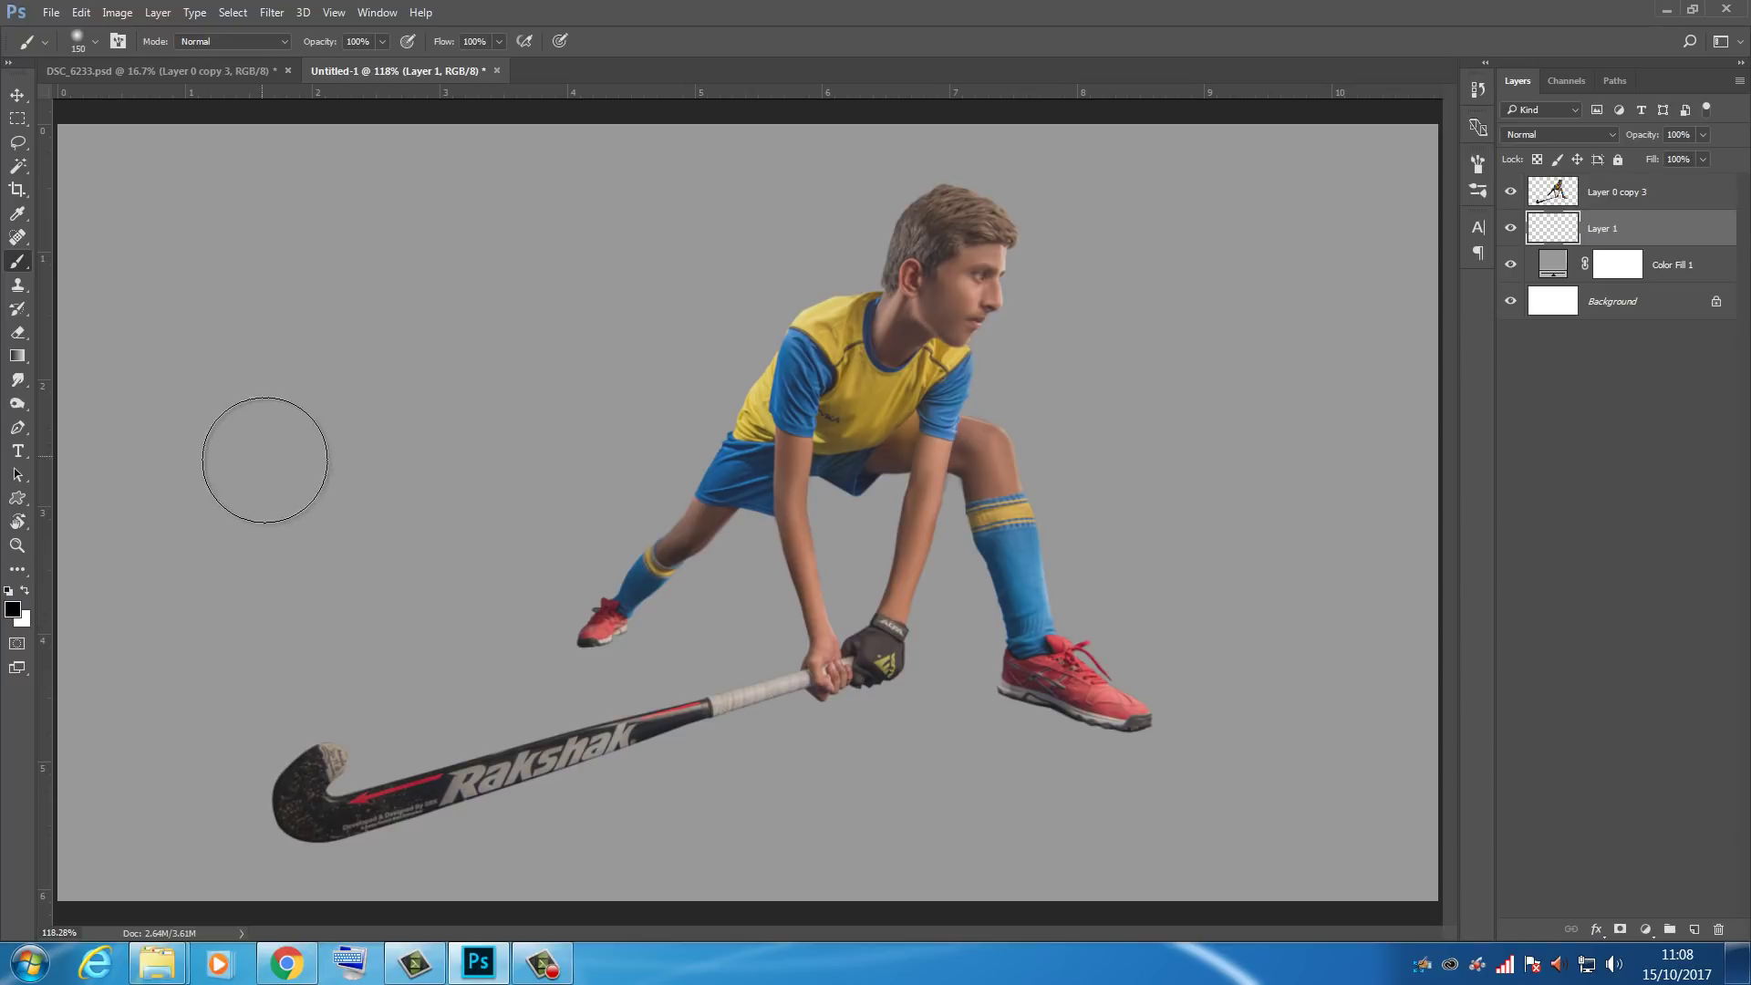
{"action": "left_click_drag", "start_coordinate": [265, 442], "coordinate": [583, 349]}
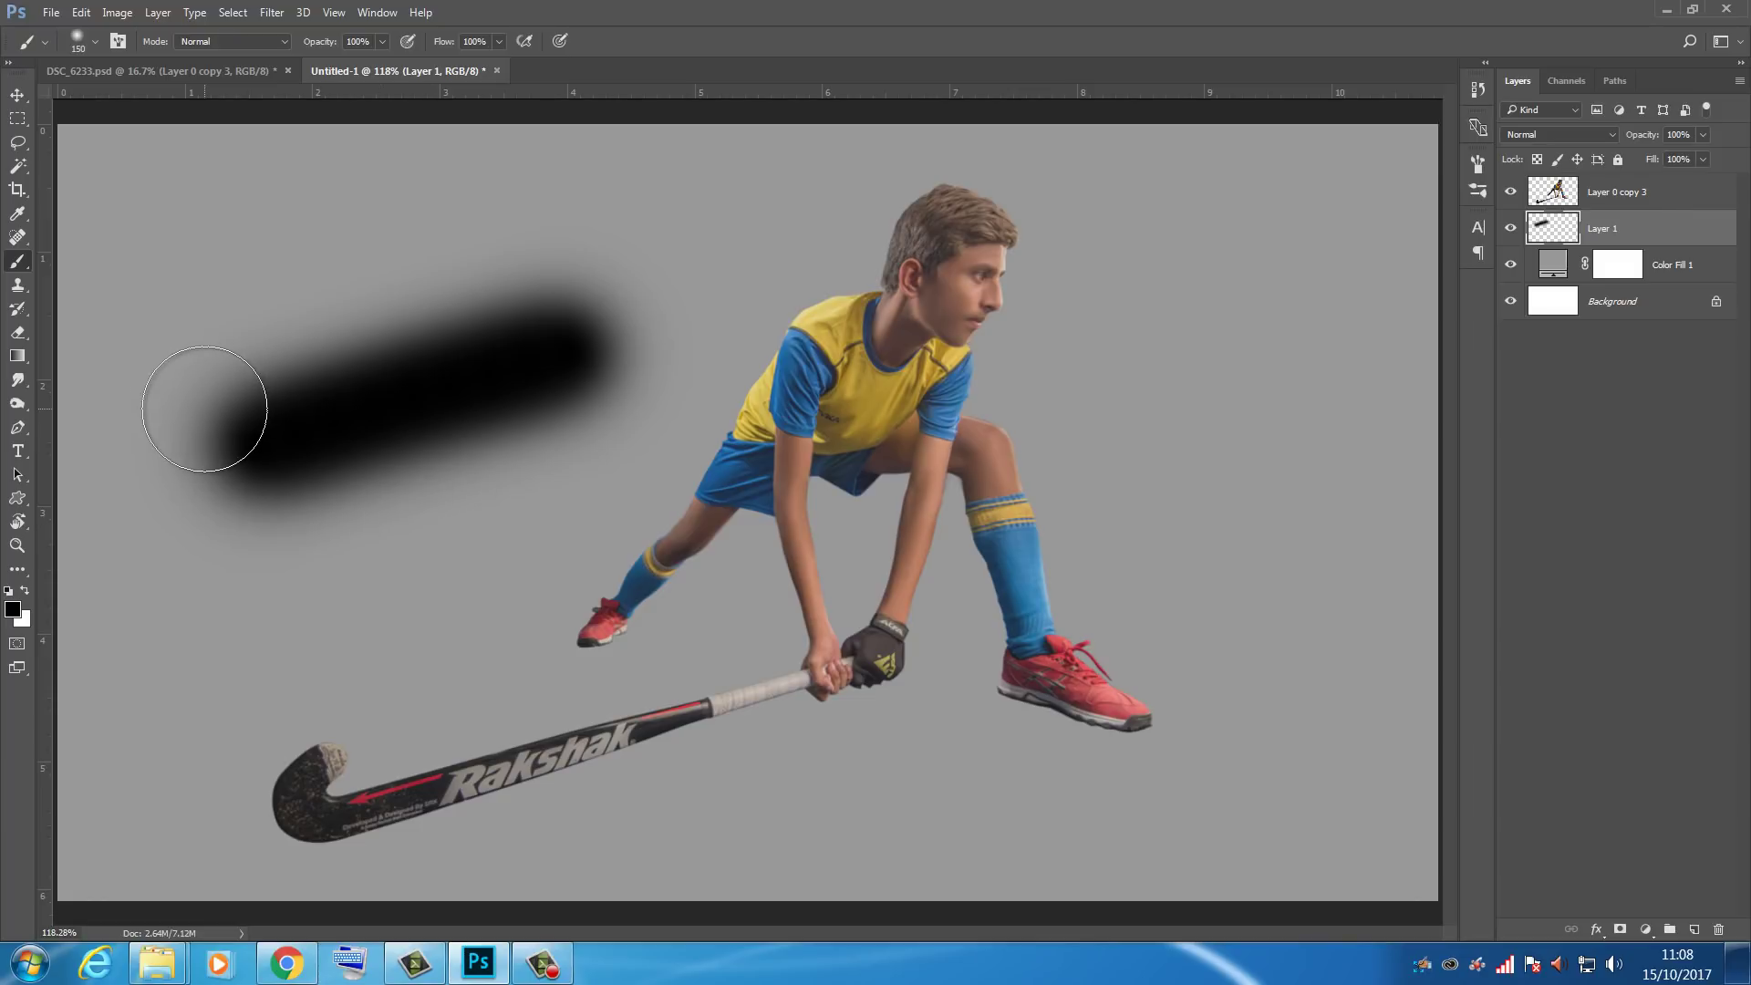
Step: Fade the edges and lower end of the black test stroke using a 400 px soft eraser at 34% opacity
{"action": "key", "text": "e"}
{"action": "key", "text": "bracketright"}
{"action": "key", "text": "bracketright"}
{"action": "key", "text": "bracketright"}
{"action": "key", "text": "bracketright"}
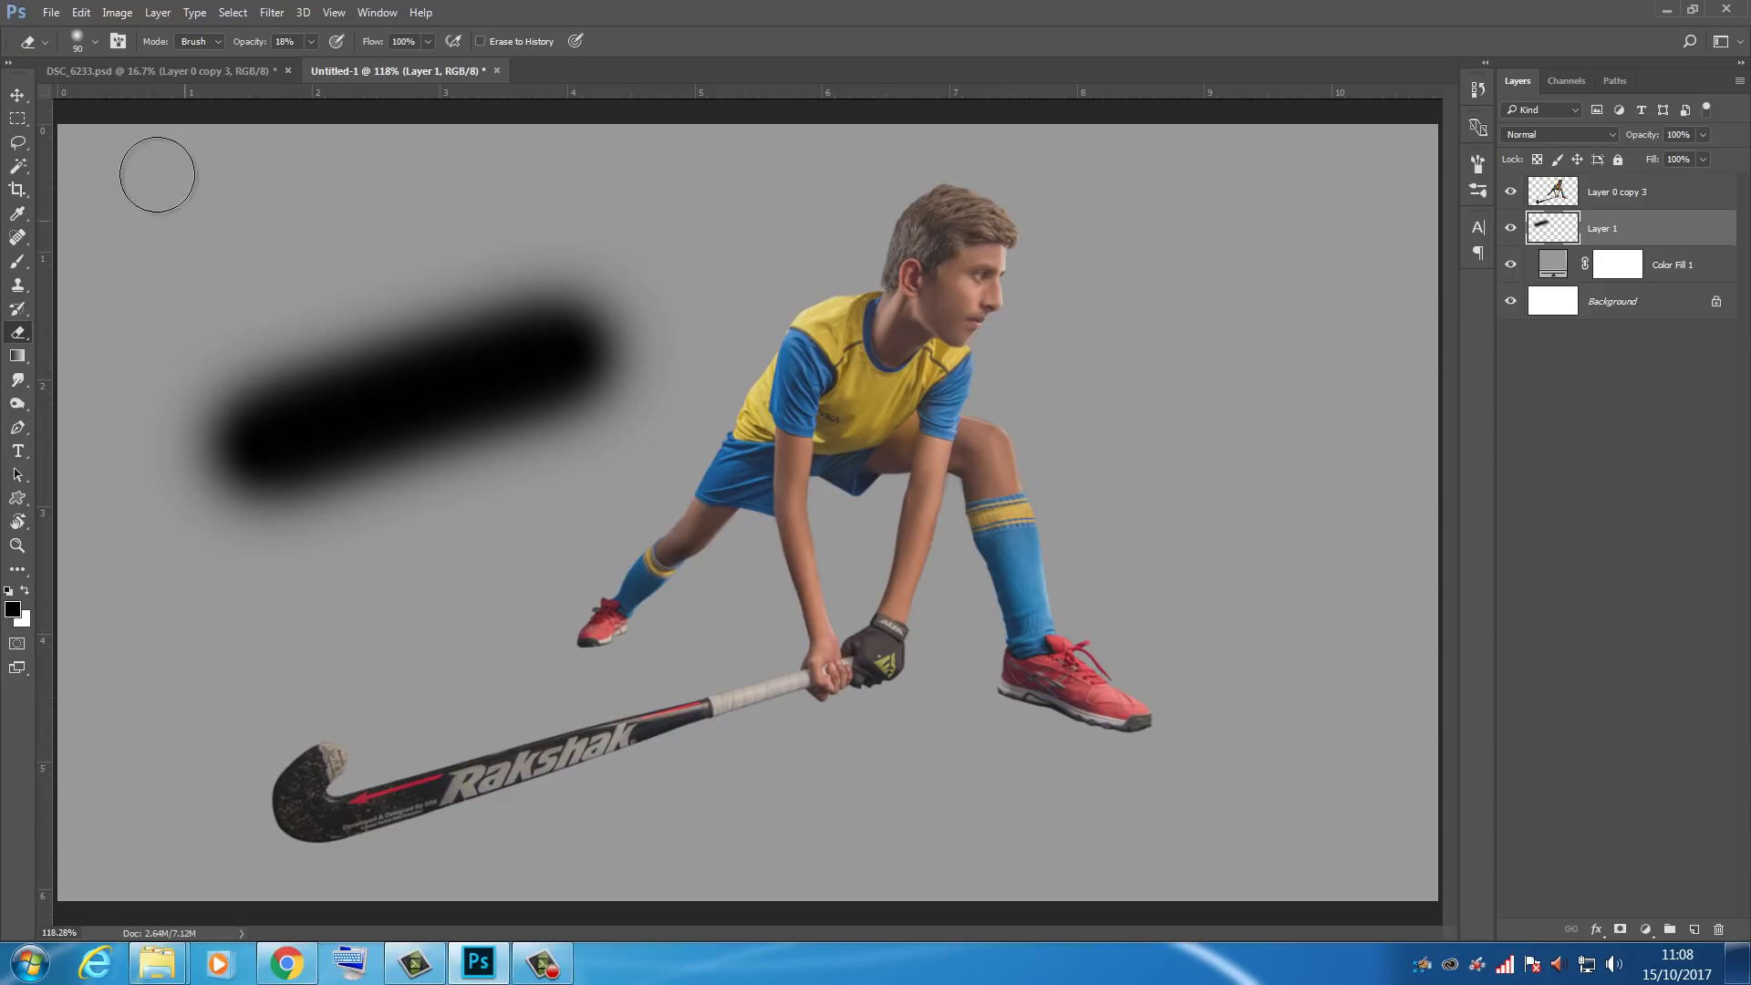
{"action": "key", "text": "bracketright"}
{"action": "key", "text": "bracketright"}
{"action": "left_click_drag", "start_coordinate": [256, 44], "coordinate": [271, 55]}
{"action": "key", "text": "bracketright"}
{"action": "key", "text": "bracketright"}
{"action": "key", "text": "bracketright"}
{"action": "key", "text": "bracketright"}
{"action": "key", "text": "bracketright"}
{"action": "key", "text": "bracketright"}
{"action": "key", "text": "bracketright"}
{"action": "key", "text": "bracketright"}
{"action": "key", "text": "bracketright"}
{"action": "key", "text": "bracketright"}
{"action": "key", "text": "bracketleft"}
{"action": "key", "text": "bracketleft"}
{"action": "key", "text": "bracketleft"}
{"action": "key", "text": "bracketleft"}
{"action": "key", "text": "bracketleft"}
{"action": "key", "text": "bracketleft"}
{"action": "key", "text": "bracketleft"}
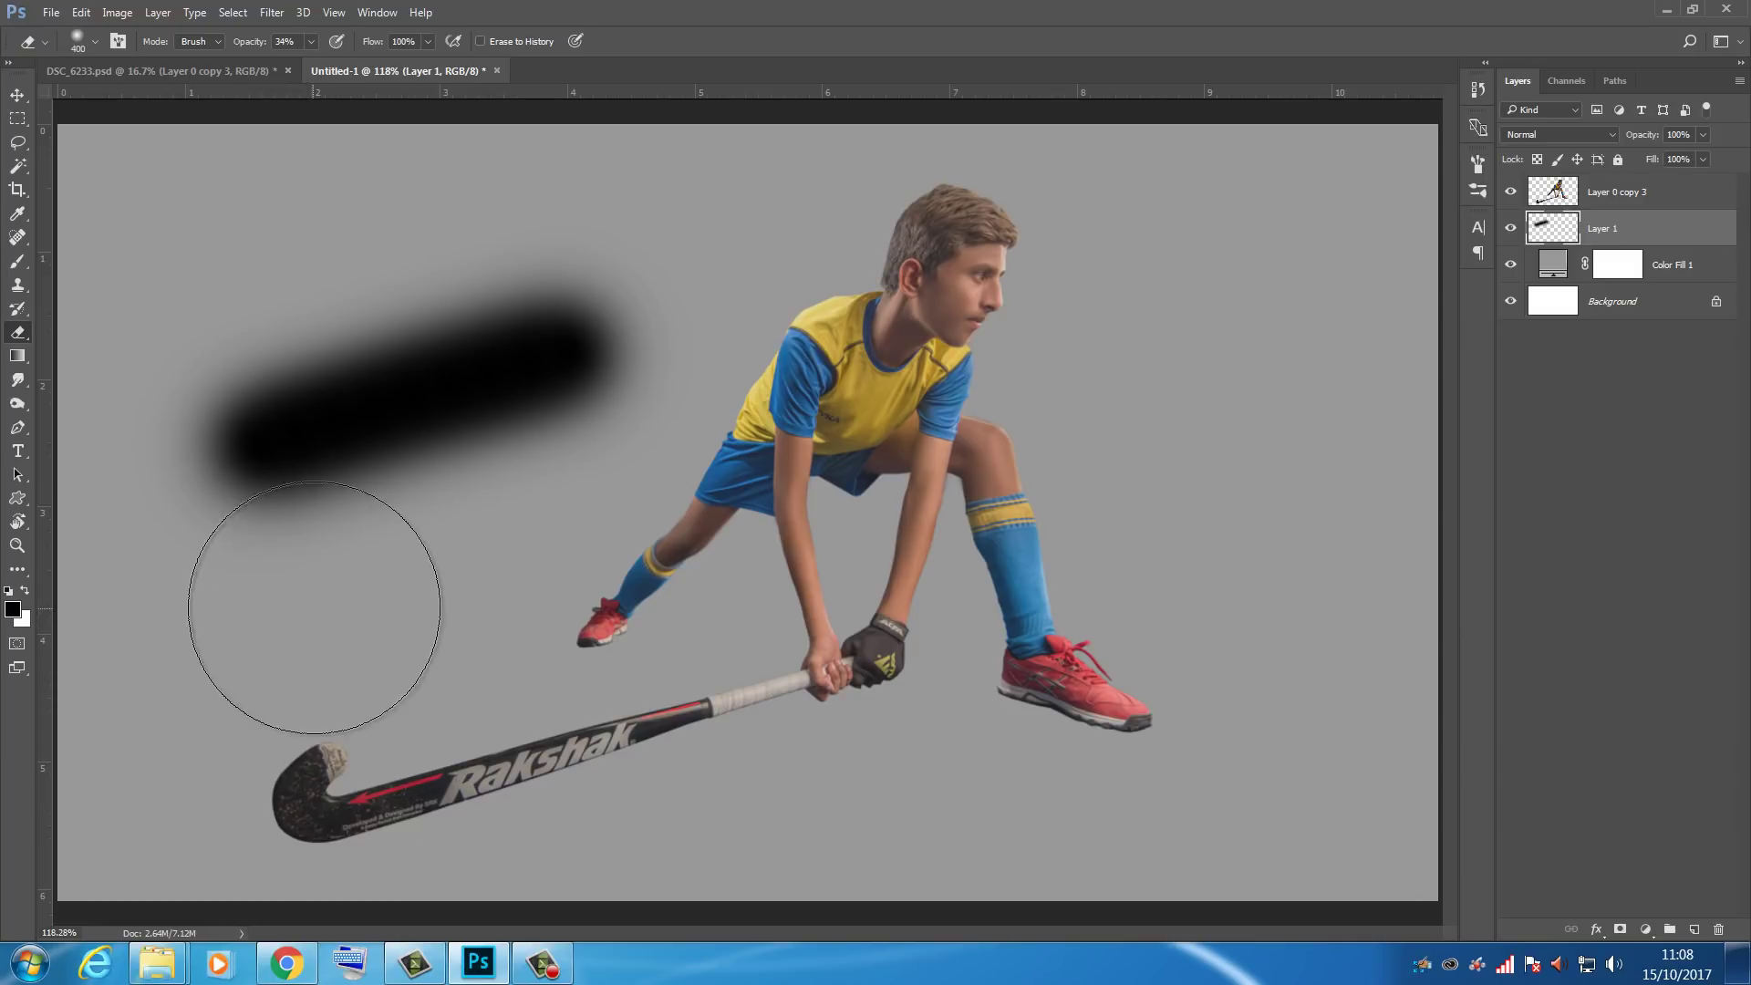
{"action": "mouse_move", "coordinate": [265, 552]}
{"action": "left_mouse_down"}
{"action": "mouse_move", "coordinate": [438, 496]}
{"action": "mouse_move", "coordinate": [359, 328]}
{"action": "left_mouse_up"}
{"action": "mouse_move", "coordinate": [206, 367]}
{"action": "left_mouse_down"}
{"action": "mouse_move", "coordinate": [262, 320]}
{"action": "mouse_move", "coordinate": [461, 274]}
{"action": "left_mouse_up"}
Step: Erase thin lines along the upper and lower edges of the test stroke using a very small eraser at 34% opacity
{"action": "key", "text": "bracketleft"}
{"action": "key", "text": "bracketleft"}
{"action": "key", "text": "bracketleft"}
{"action": "key", "text": "bracketleft"}
{"action": "key", "text": "bracketleft"}
{"action": "key", "text": "bracketleft"}
{"action": "key", "text": "bracketleft"}
{"action": "key", "text": "bracketleft"}
{"action": "key", "text": "bracketleft"}
{"action": "key", "text": "bracketleft"}
{"action": "key", "text": "bracketleft"}
{"action": "key", "text": "bracketleft"}
{"action": "key", "text": "bracketleft"}
{"action": "key", "text": "bracketleft"}
{"action": "key", "text": "bracketleft"}
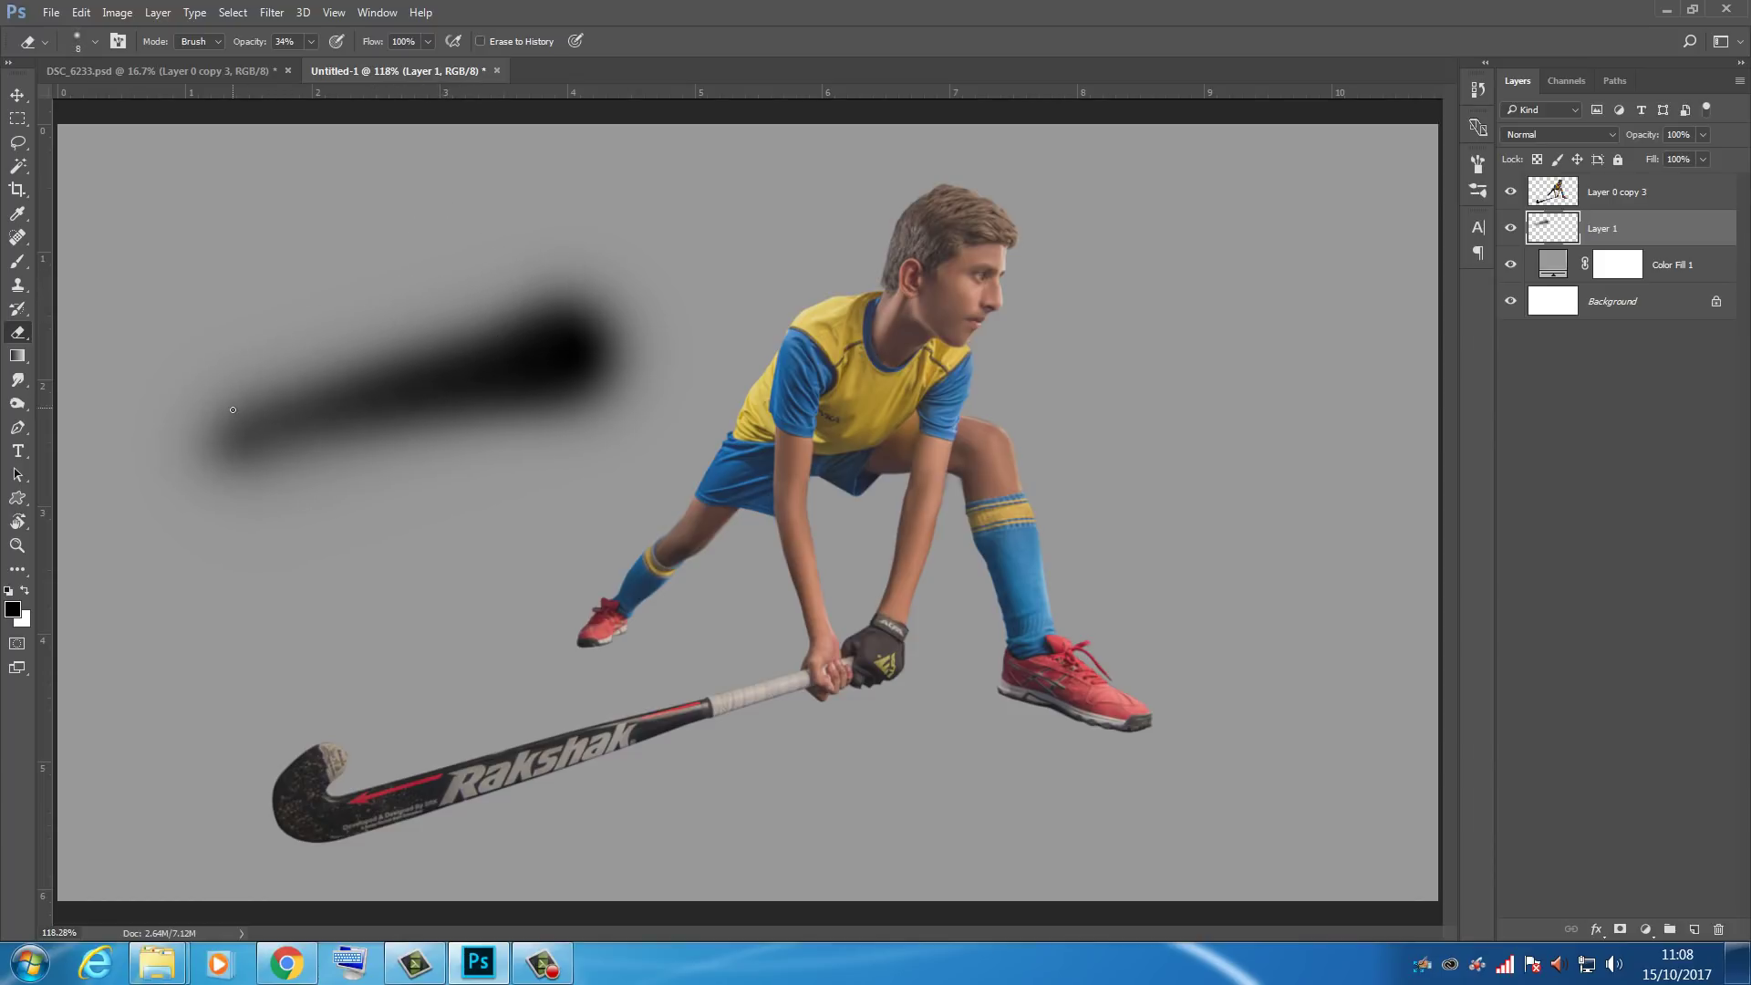
{"action": "mouse_move", "coordinate": [211, 415]}
{"action": "left_mouse_down"}
{"action": "mouse_move", "coordinate": [396, 344]}
{"action": "mouse_move", "coordinate": [211, 409]}
{"action": "mouse_move", "coordinate": [395, 345]}
{"action": "mouse_move", "coordinate": [297, 384]}
{"action": "left_mouse_up"}
{"action": "left_click_drag", "start_coordinate": [502, 310], "coordinate": [553, 301]}
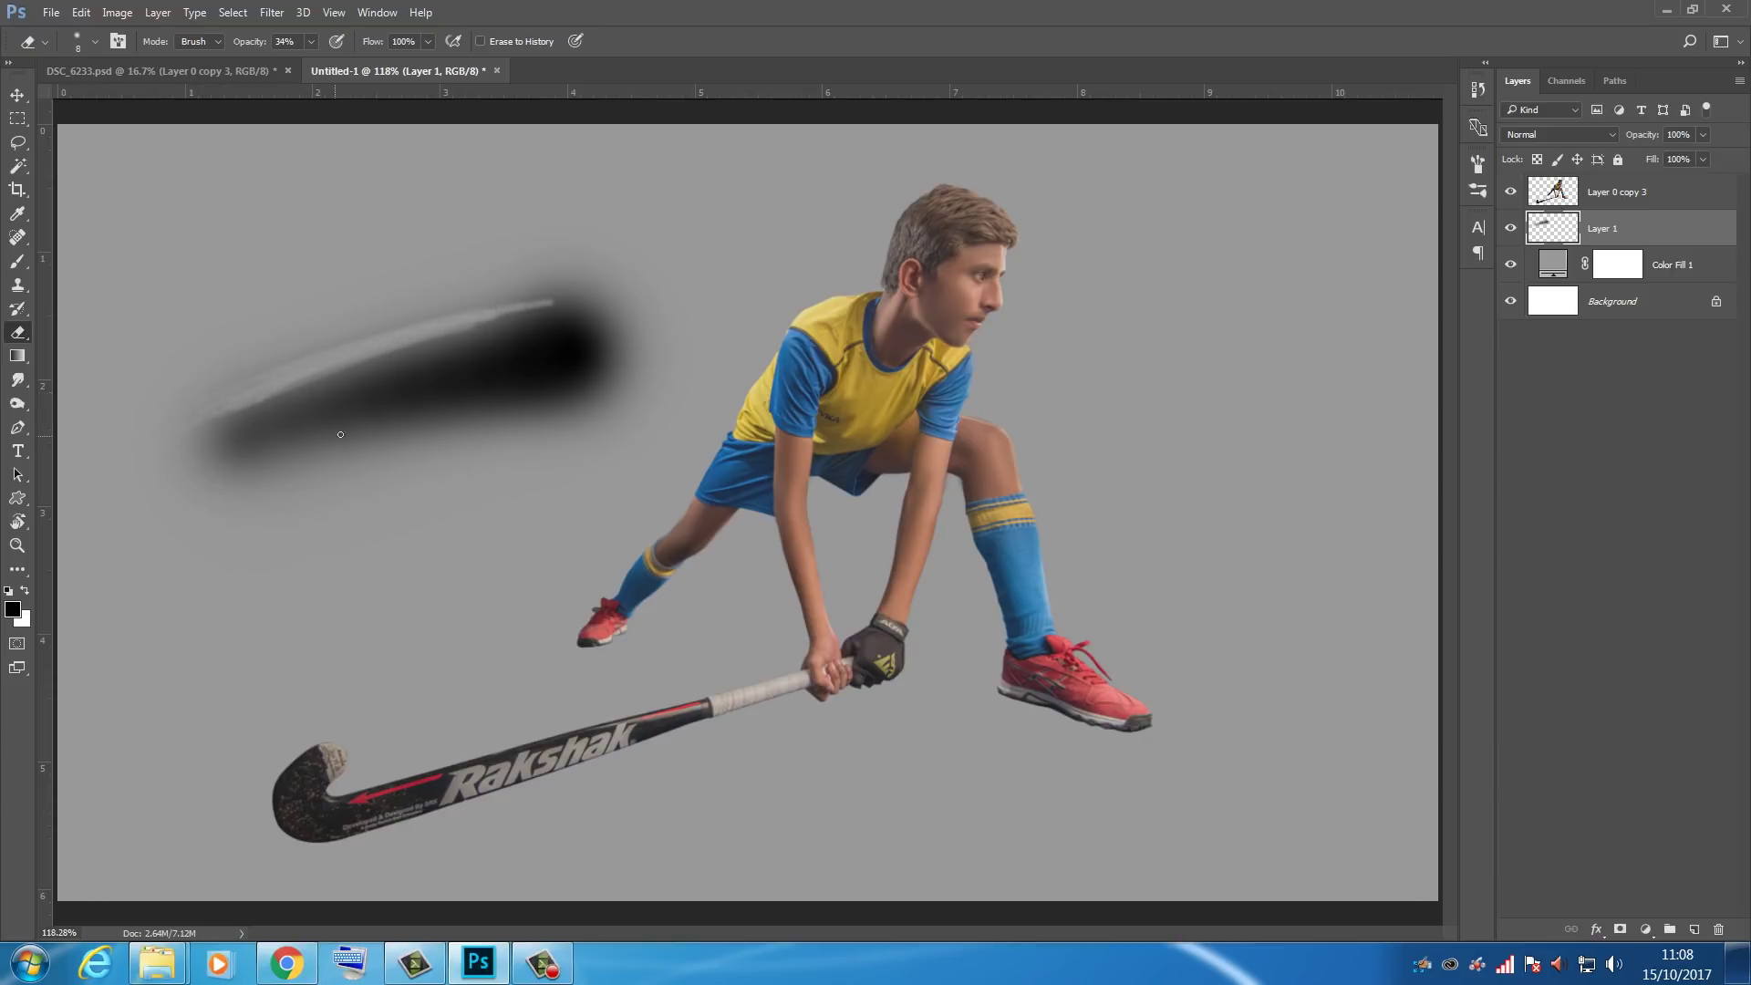
{"action": "mouse_move", "coordinate": [248, 423]}
{"action": "left_mouse_down"}
{"action": "mouse_move", "coordinate": [201, 429]}
{"action": "mouse_move", "coordinate": [520, 424]}
{"action": "mouse_move", "coordinate": [352, 431]}
{"action": "left_mouse_up"}
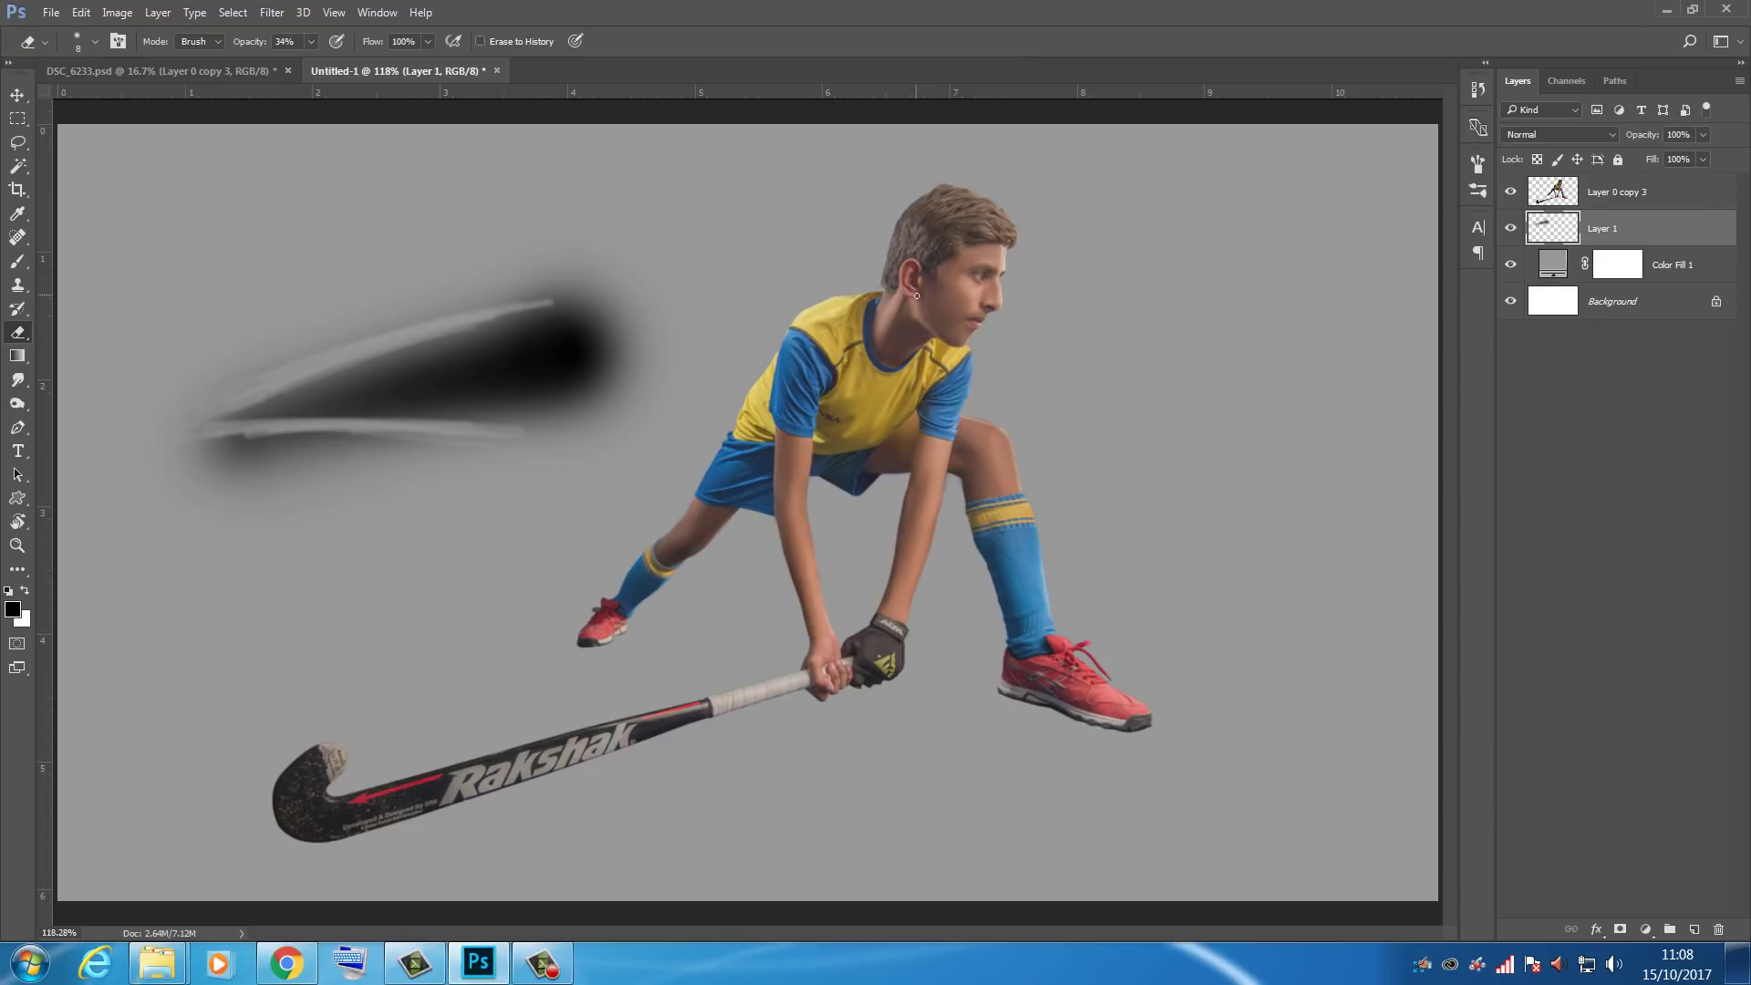
Step: Replace the test layer with a new one and draw a thin black arrow pointing toward the player's head using a 2 px brush
{"action": "key", "text": "Delete"}
{"action": "left_click", "coordinate": [1693, 929]}
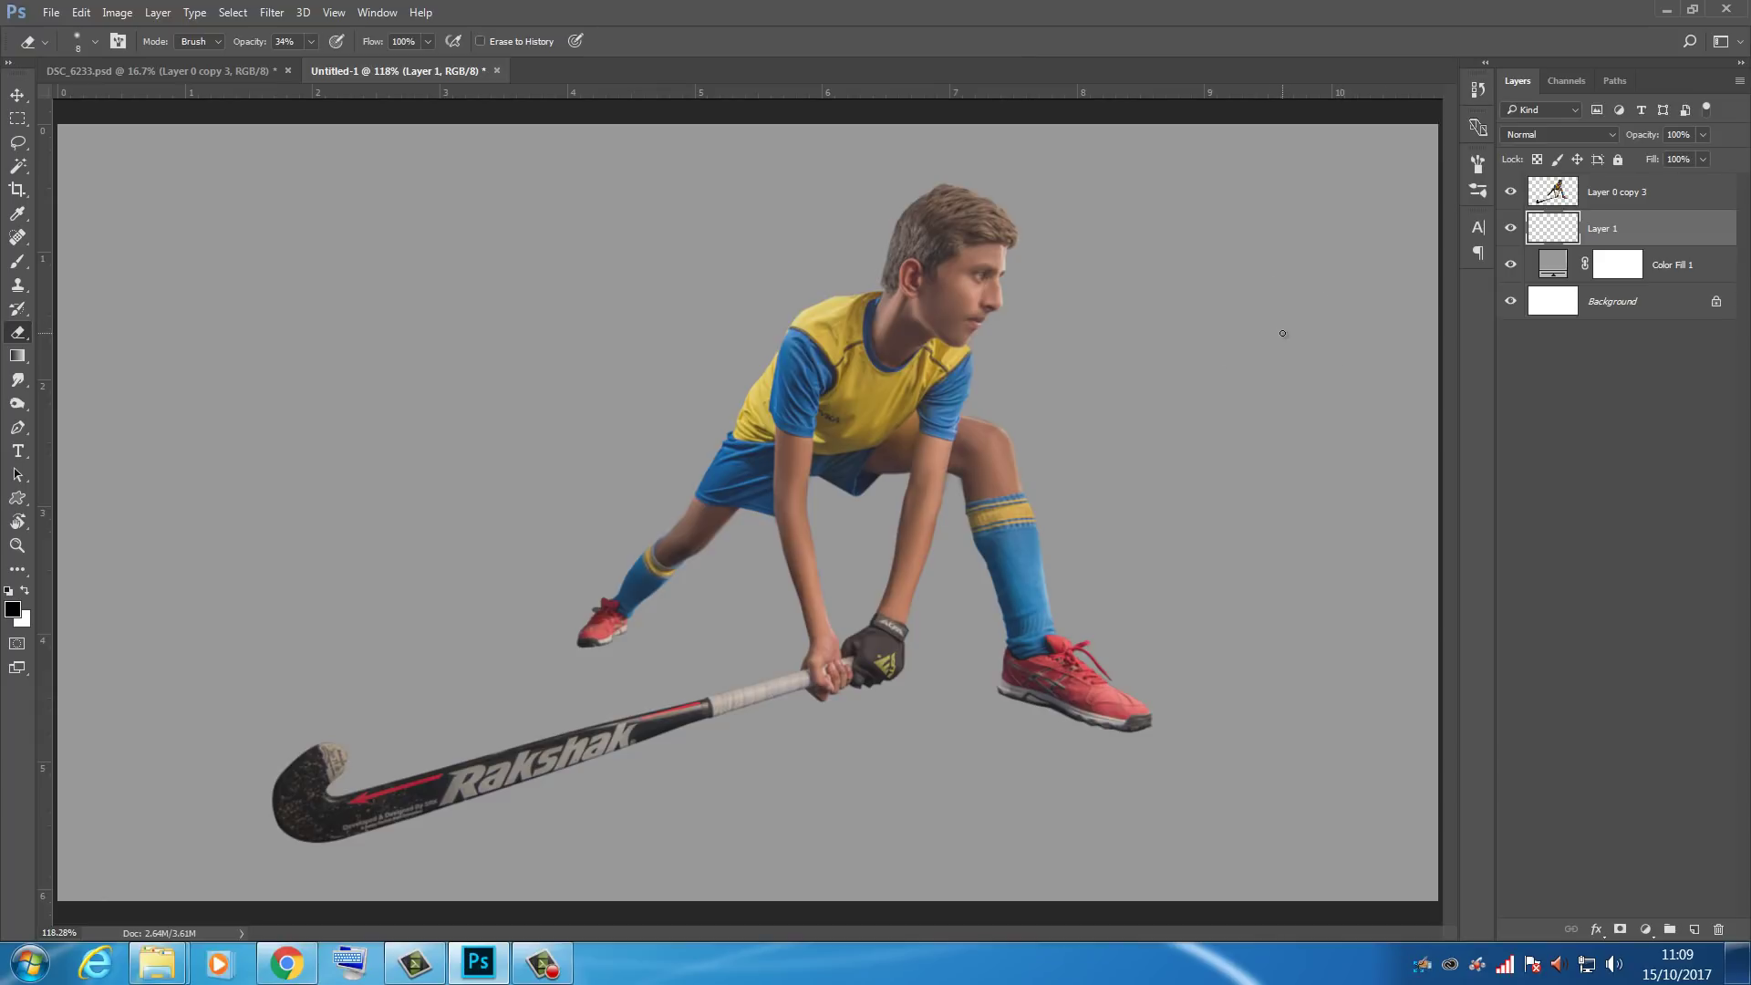
{"action": "key", "text": "b"}
{"action": "key", "text": "bracketleft"}
{"action": "key", "text": "bracketleft"}
{"action": "key", "text": "bracketleft"}
{"action": "key", "text": "bracketleft"}
{"action": "key", "text": "bracketleft"}
{"action": "key", "text": "bracketleft"}
{"action": "key", "text": "bracketleft"}
{"action": "key", "text": "bracketleft"}
{"action": "key", "text": "bracketleft"}
{"action": "mouse_move", "coordinate": [1368, 260]}
{"action": "left_mouse_down"}
{"action": "mouse_move", "coordinate": [1186, 301]}
{"action": "mouse_move", "coordinate": [1231, 313]}
{"action": "left_mouse_up"}
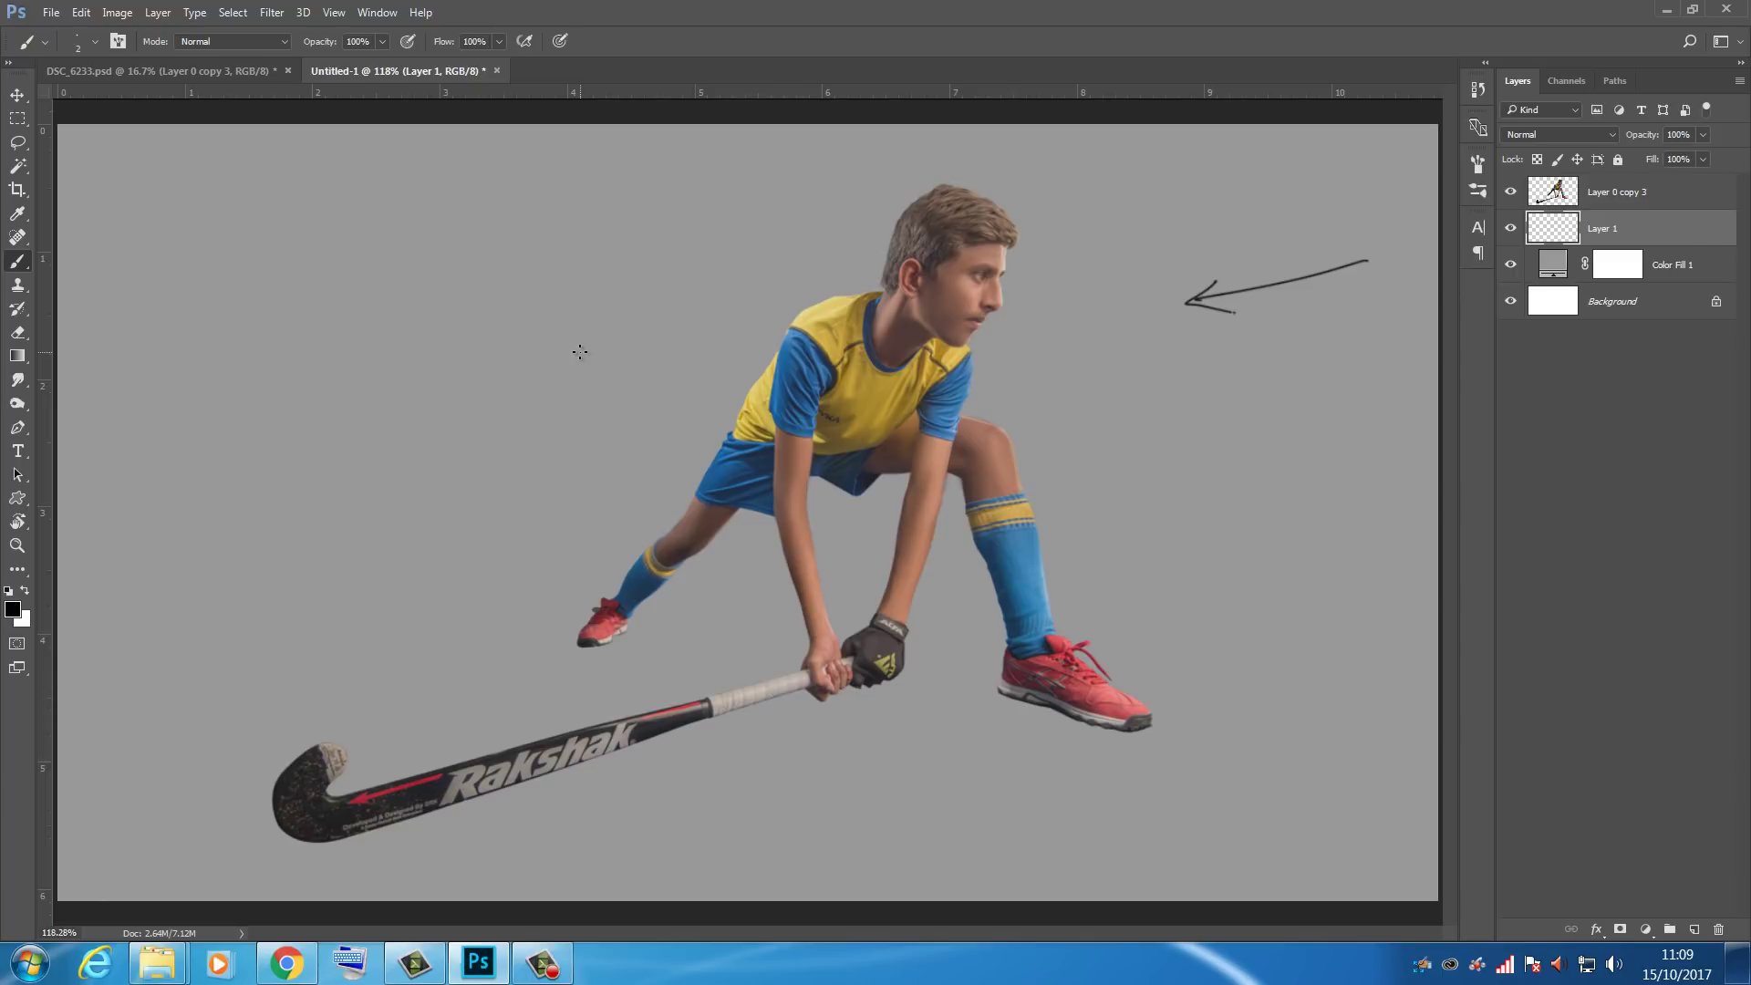
Step: Add a new layer and paint a faint black shadow with reduced brush flow from the front shoe toward the hockey stick
{"action": "left_click", "coordinate": [1693, 929]}
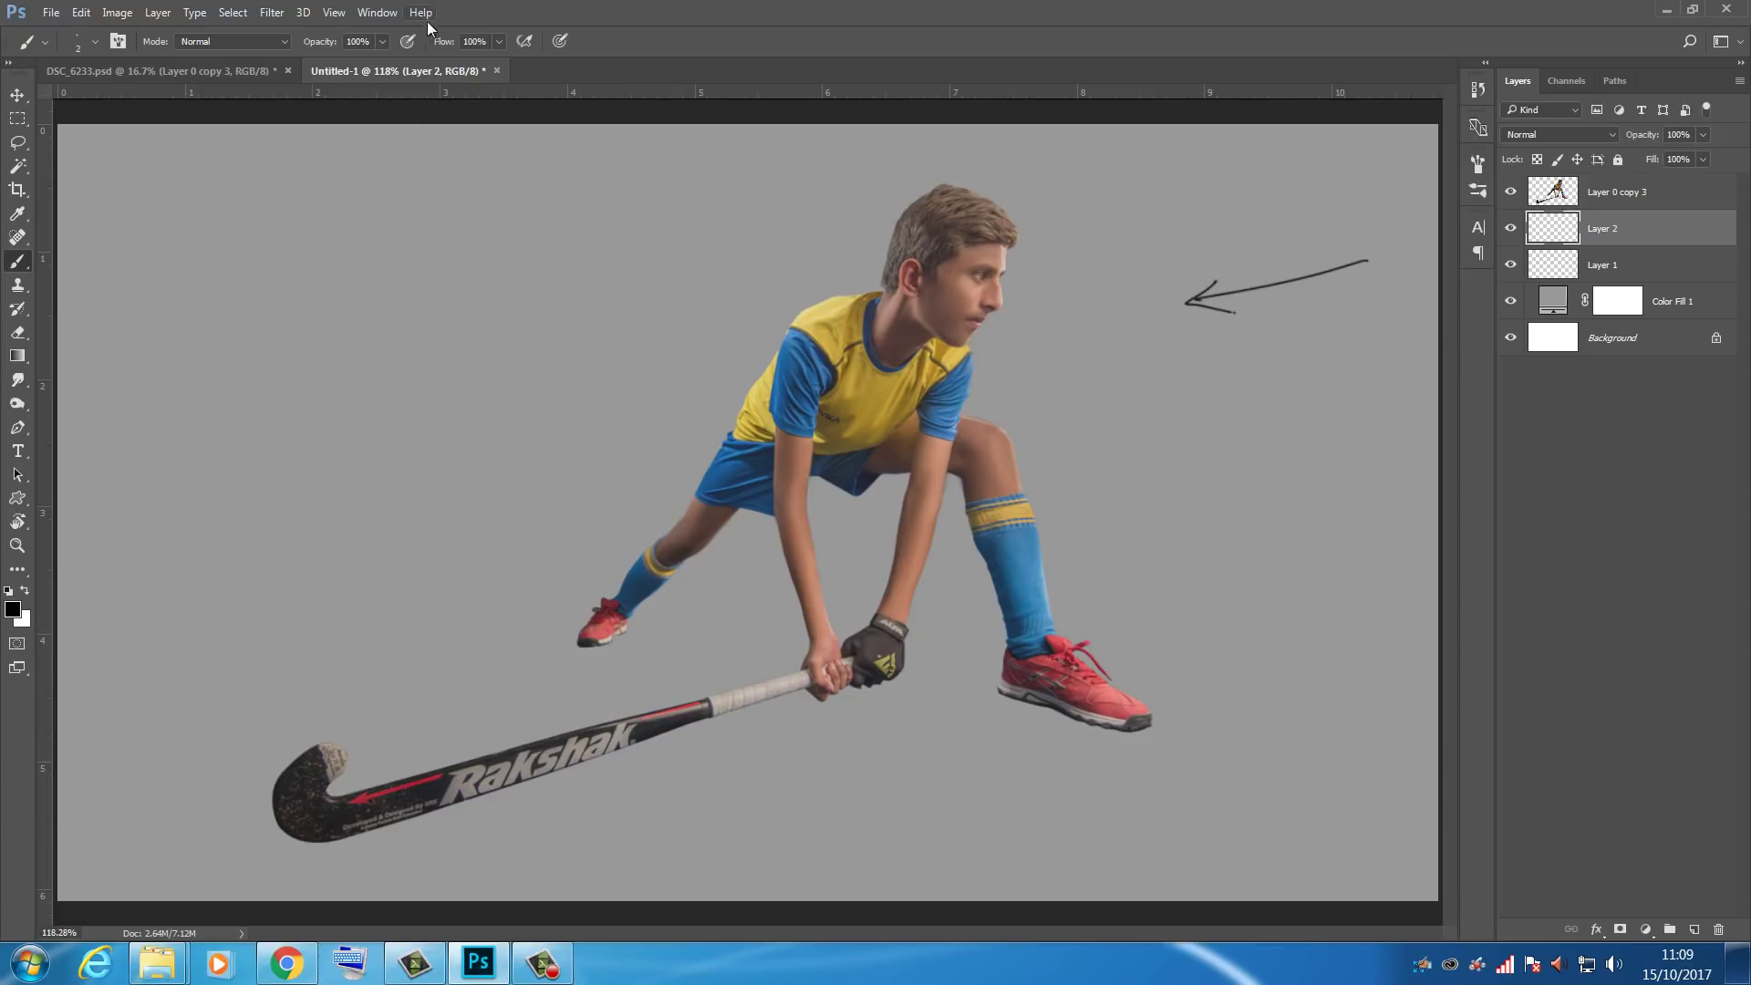
{"action": "left_click_drag", "start_coordinate": [445, 43], "coordinate": [441, 44]}
{"action": "key", "text": "bracketright"}
{"action": "key", "text": "bracketright"}
{"action": "key", "text": "bracketright"}
{"action": "key", "text": "bracketright"}
{"action": "key", "text": "bracketright"}
{"action": "key", "text": "bracketright"}
{"action": "key", "text": "bracketright"}
{"action": "key", "text": "bracketright"}
{"action": "mouse_move", "coordinate": [1146, 727]}
{"action": "left_mouse_down"}
{"action": "mouse_move", "coordinate": [1029, 735]}
{"action": "mouse_move", "coordinate": [990, 725]}
{"action": "mouse_move", "coordinate": [1001, 695]}
{"action": "mouse_move", "coordinate": [989, 725]}
{"action": "mouse_move", "coordinate": [714, 752]}
{"action": "left_mouse_up"}
{"action": "mouse_move", "coordinate": [994, 725]}
{"action": "left_mouse_down"}
{"action": "mouse_move", "coordinate": [734, 782]}
{"action": "mouse_move", "coordinate": [694, 788]}
{"action": "mouse_move", "coordinate": [694, 755]}
{"action": "mouse_move", "coordinate": [678, 771]}
{"action": "mouse_move", "coordinate": [857, 746]}
{"action": "left_mouse_up"}
{"action": "key", "text": "bracketright"}
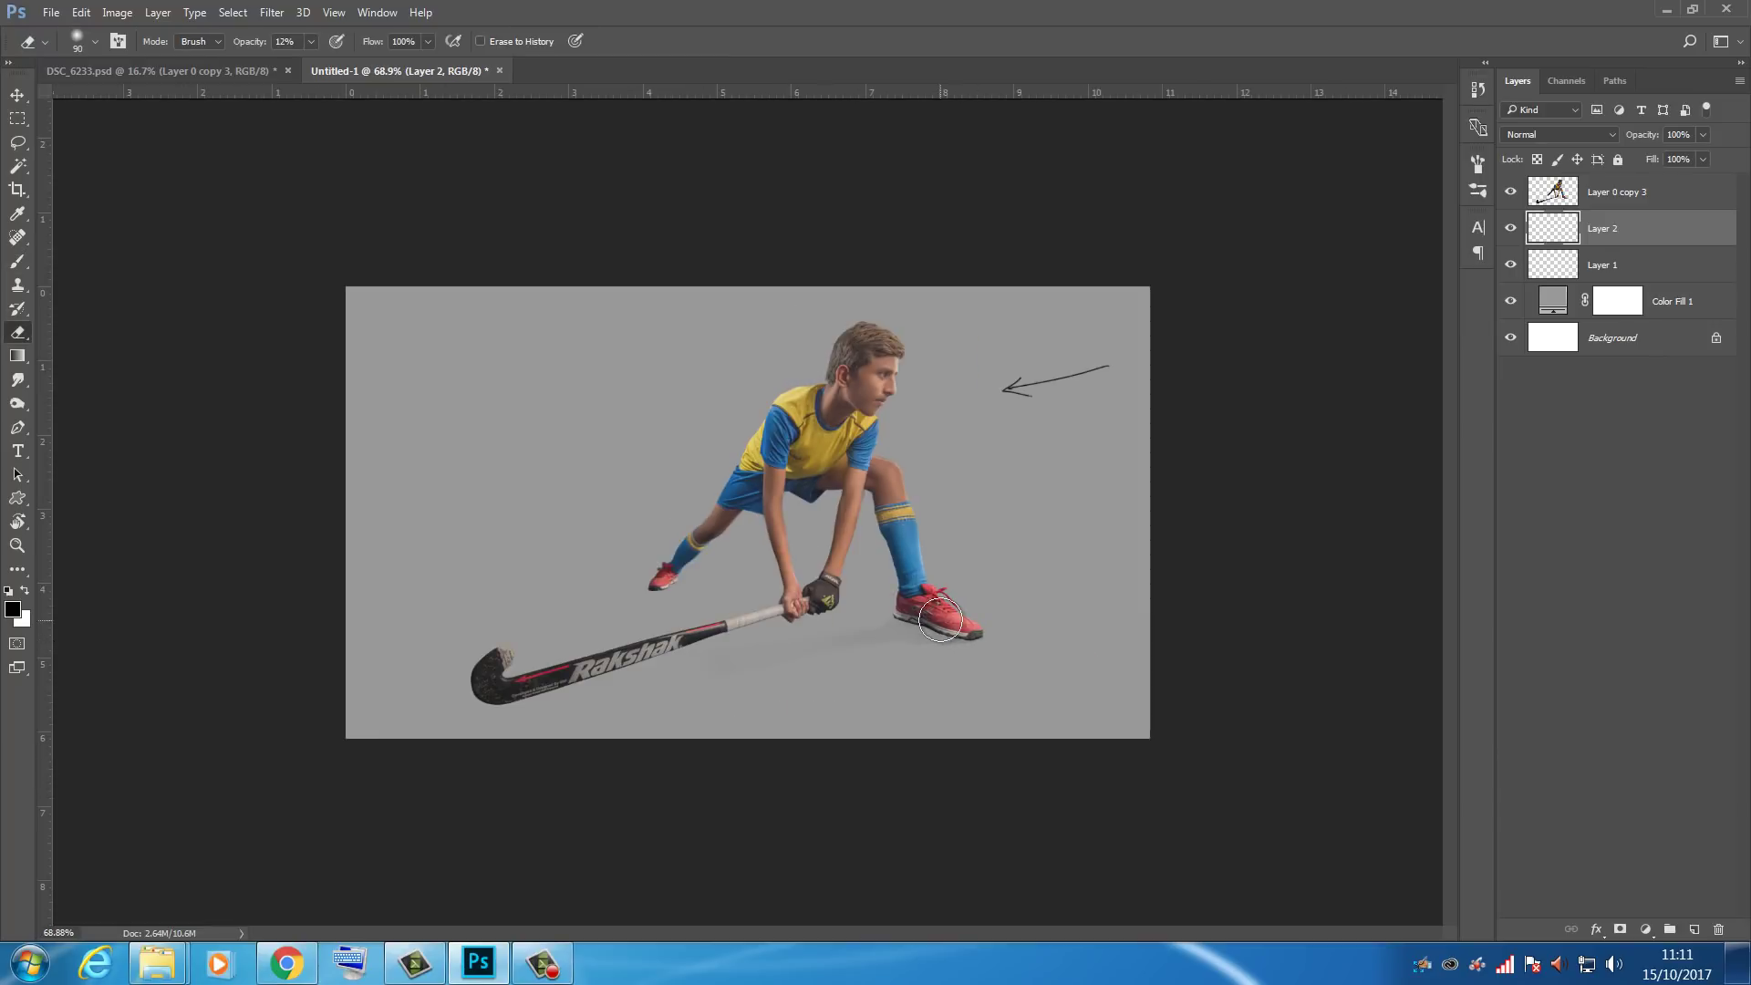
Step: Replace the faint shadow layer with a new one and paint a solid black shadow from under the front shoe to the hockey stick
{"action": "key", "text": "Delete"}
{"action": "left_click", "coordinate": [1693, 929]}
{"action": "key", "text": "b"}
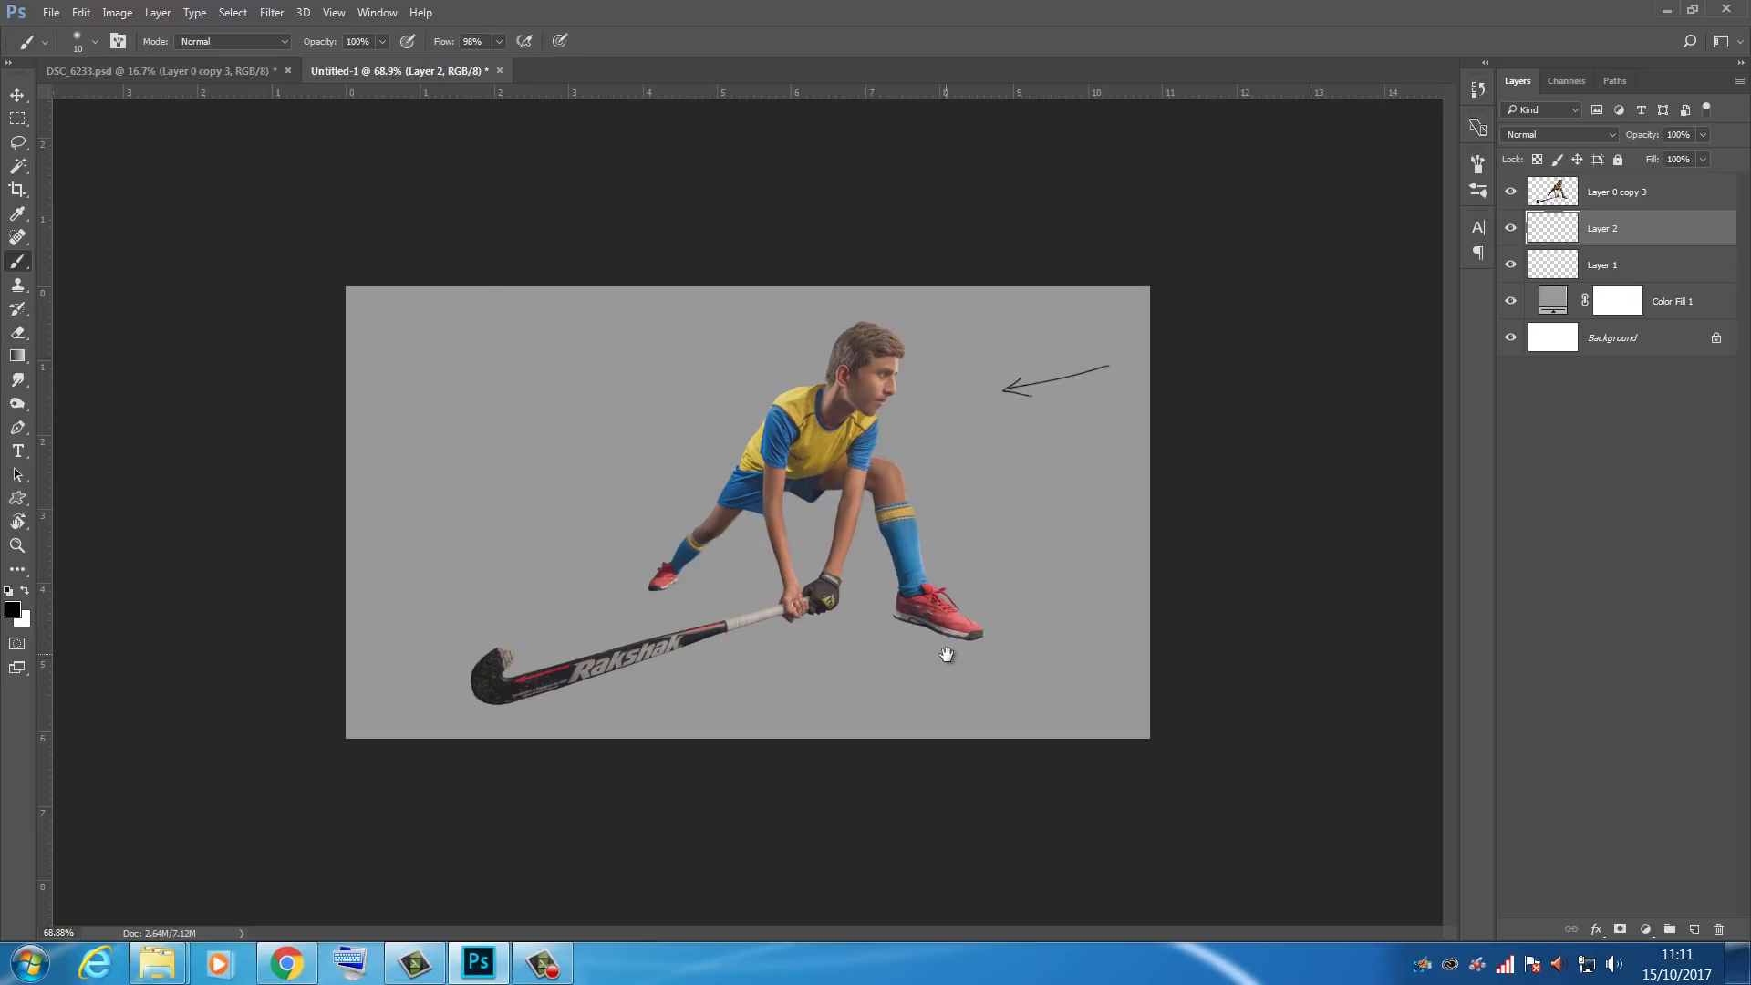
{"action": "scroll", "coordinate": [926, 665], "scroll_direction": "up", "scroll_amount": 1}
{"action": "key", "text": "bracketright"}
{"action": "key", "text": "bracketright"}
{"action": "key", "text": "bracketright"}
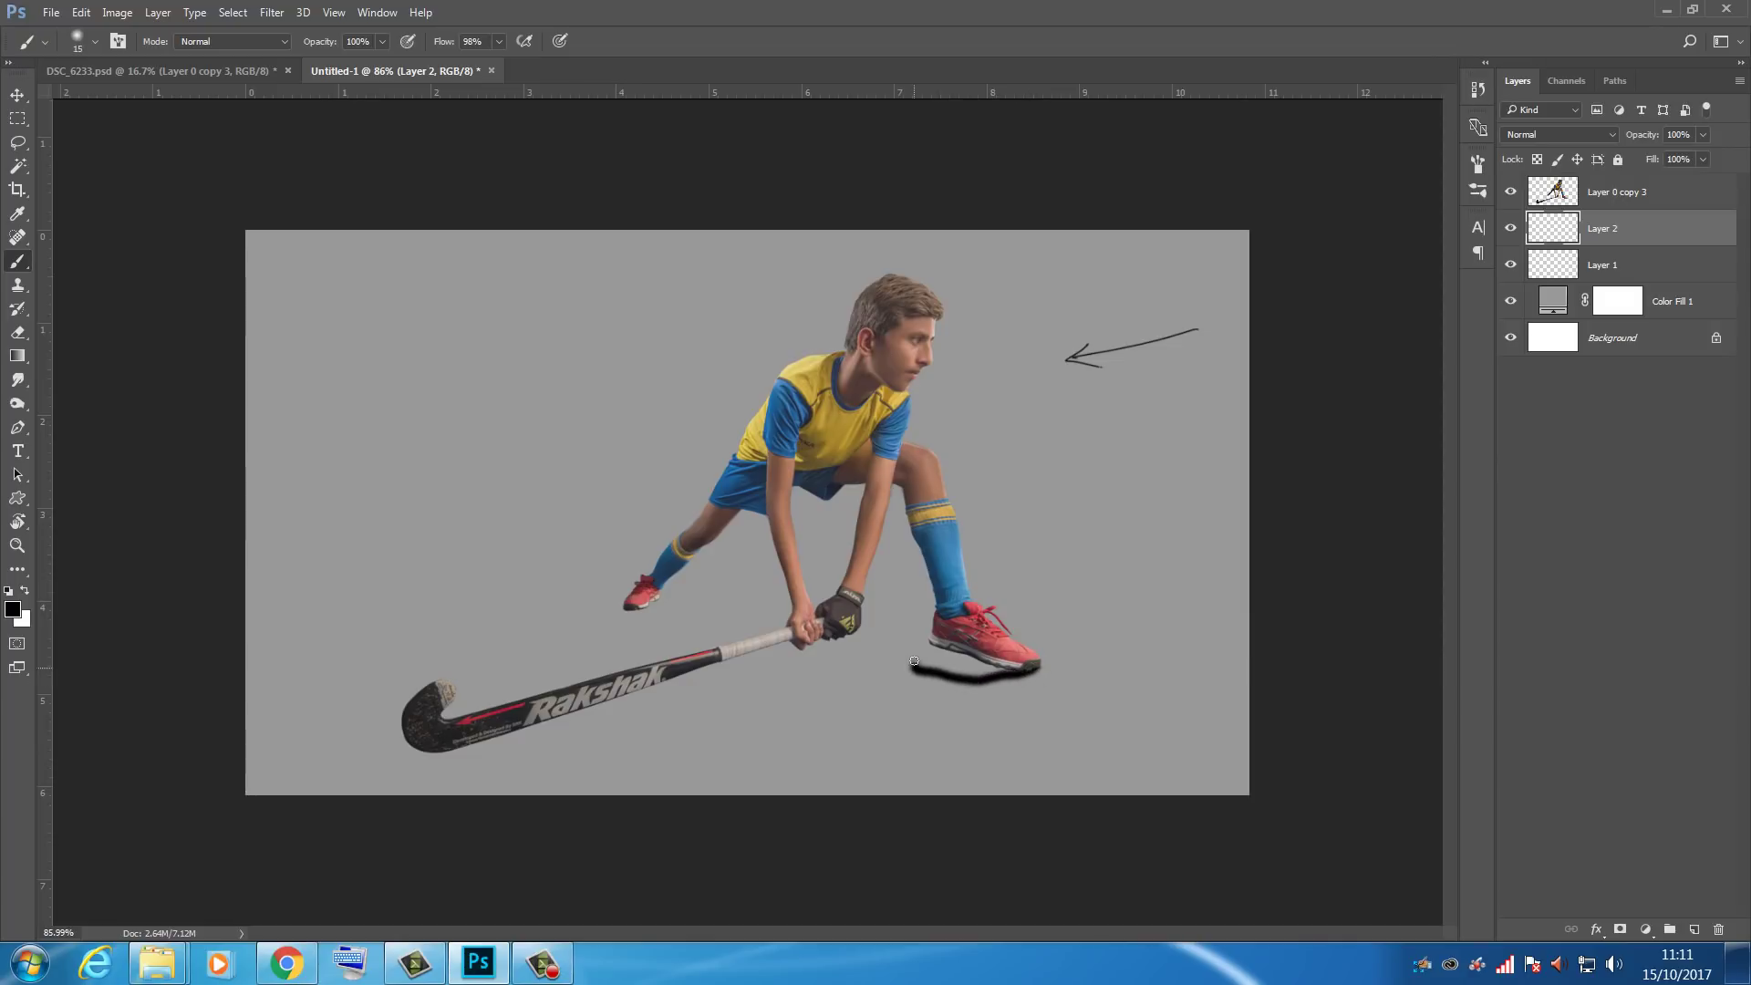
{"action": "key", "text": "]"}
{"action": "left_click_drag", "start_coordinate": [928, 661], "coordinate": [995, 668]}
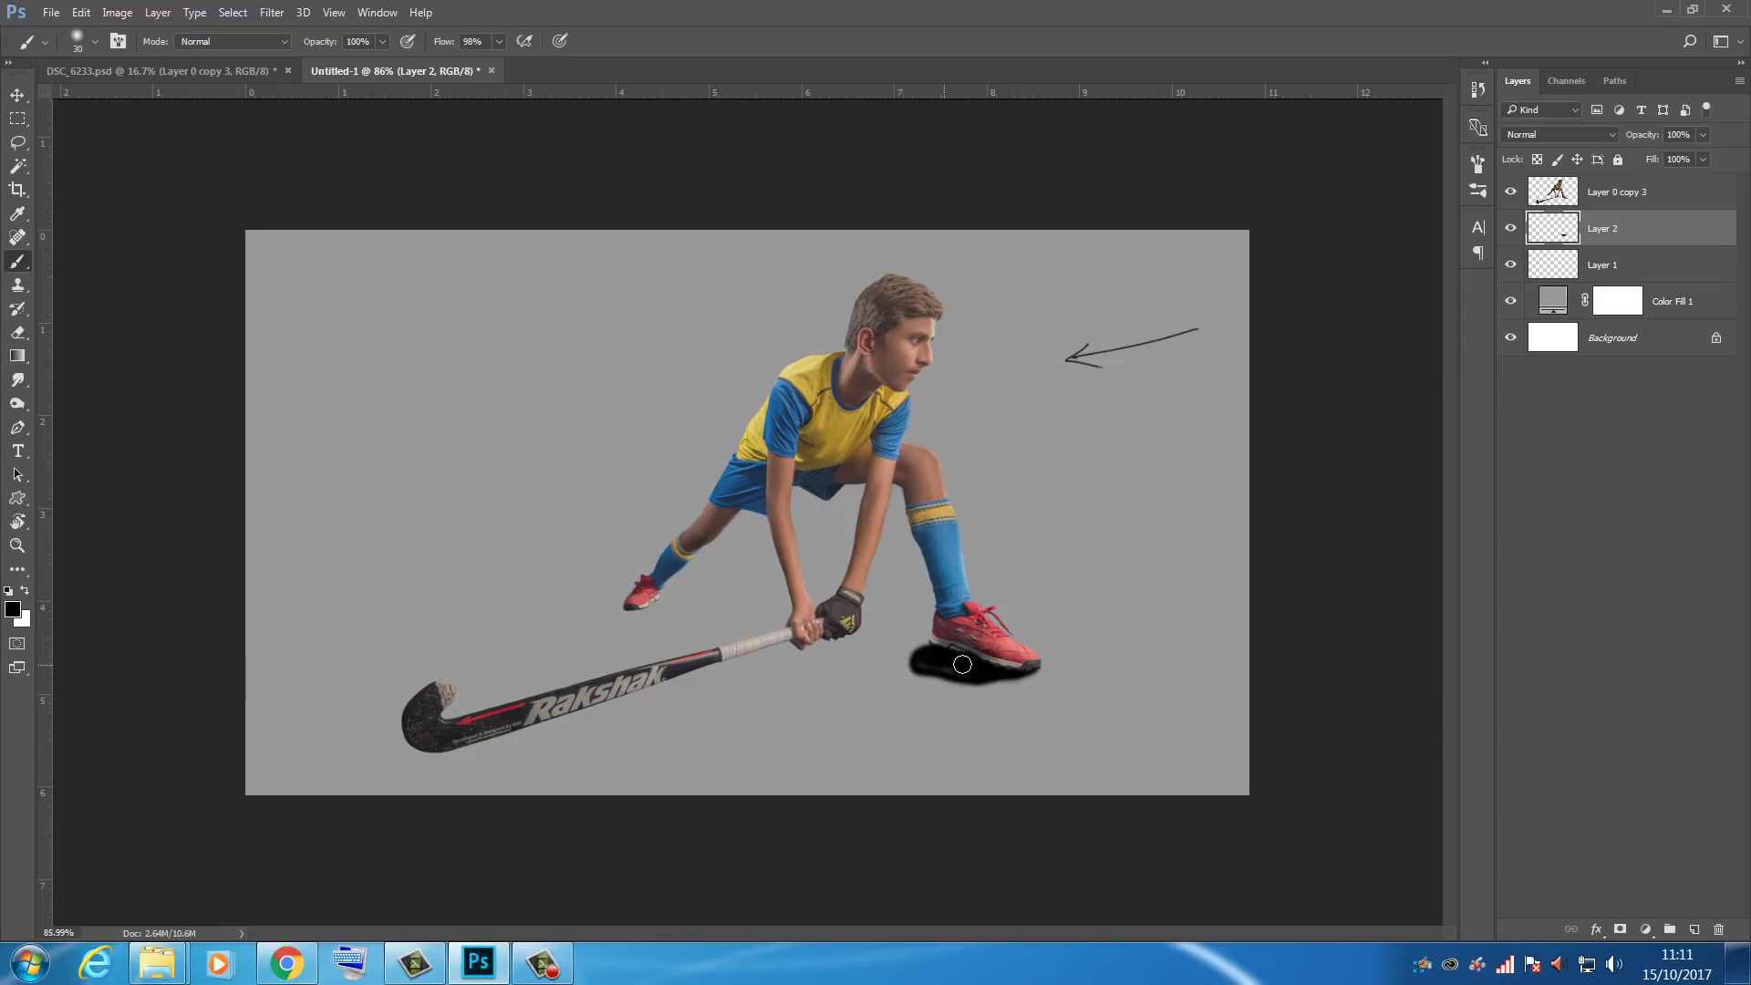
{"action": "mouse_move", "coordinate": [922, 669]}
{"action": "left_mouse_down"}
{"action": "mouse_move", "coordinate": [655, 705]}
{"action": "mouse_move", "coordinate": [941, 674]}
{"action": "mouse_move", "coordinate": [694, 718]}
{"action": "left_mouse_up"}
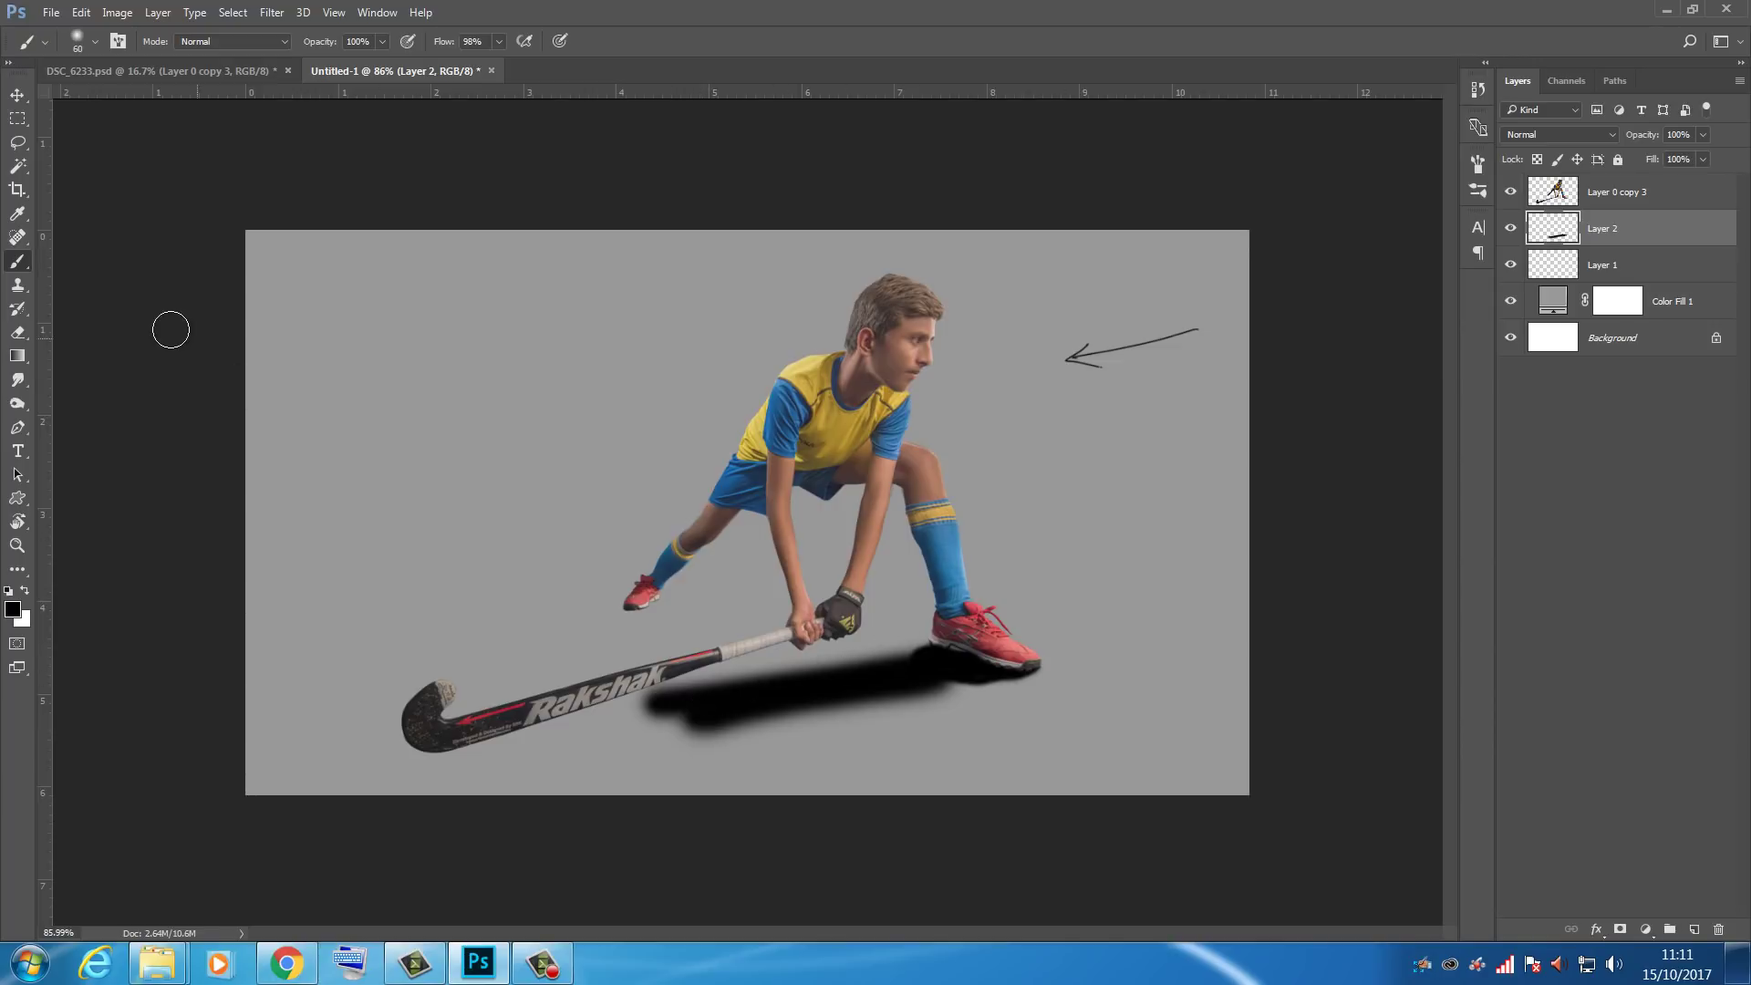
Step: Soften the shadow's edges and fade its far end near the stick using a 175 px soft eraser at 27% opacity
{"action": "left_click", "coordinate": [20, 333]}
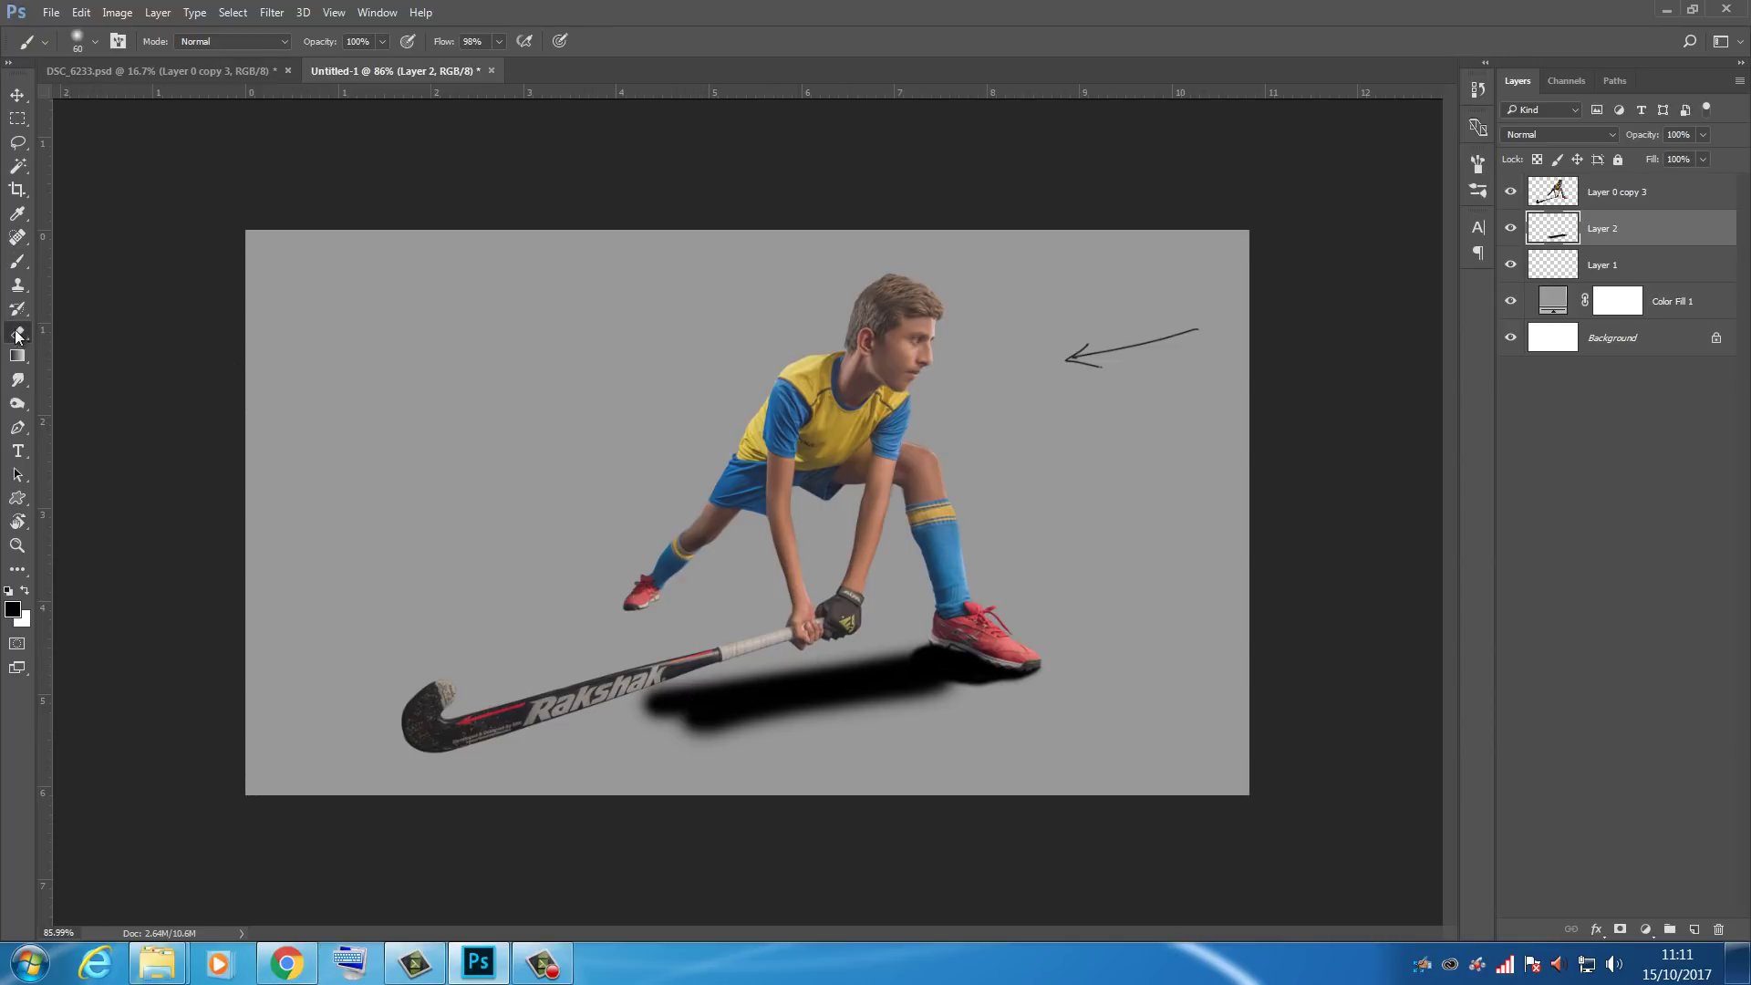
{"action": "left_click_drag", "start_coordinate": [253, 43], "coordinate": [261, 49]}
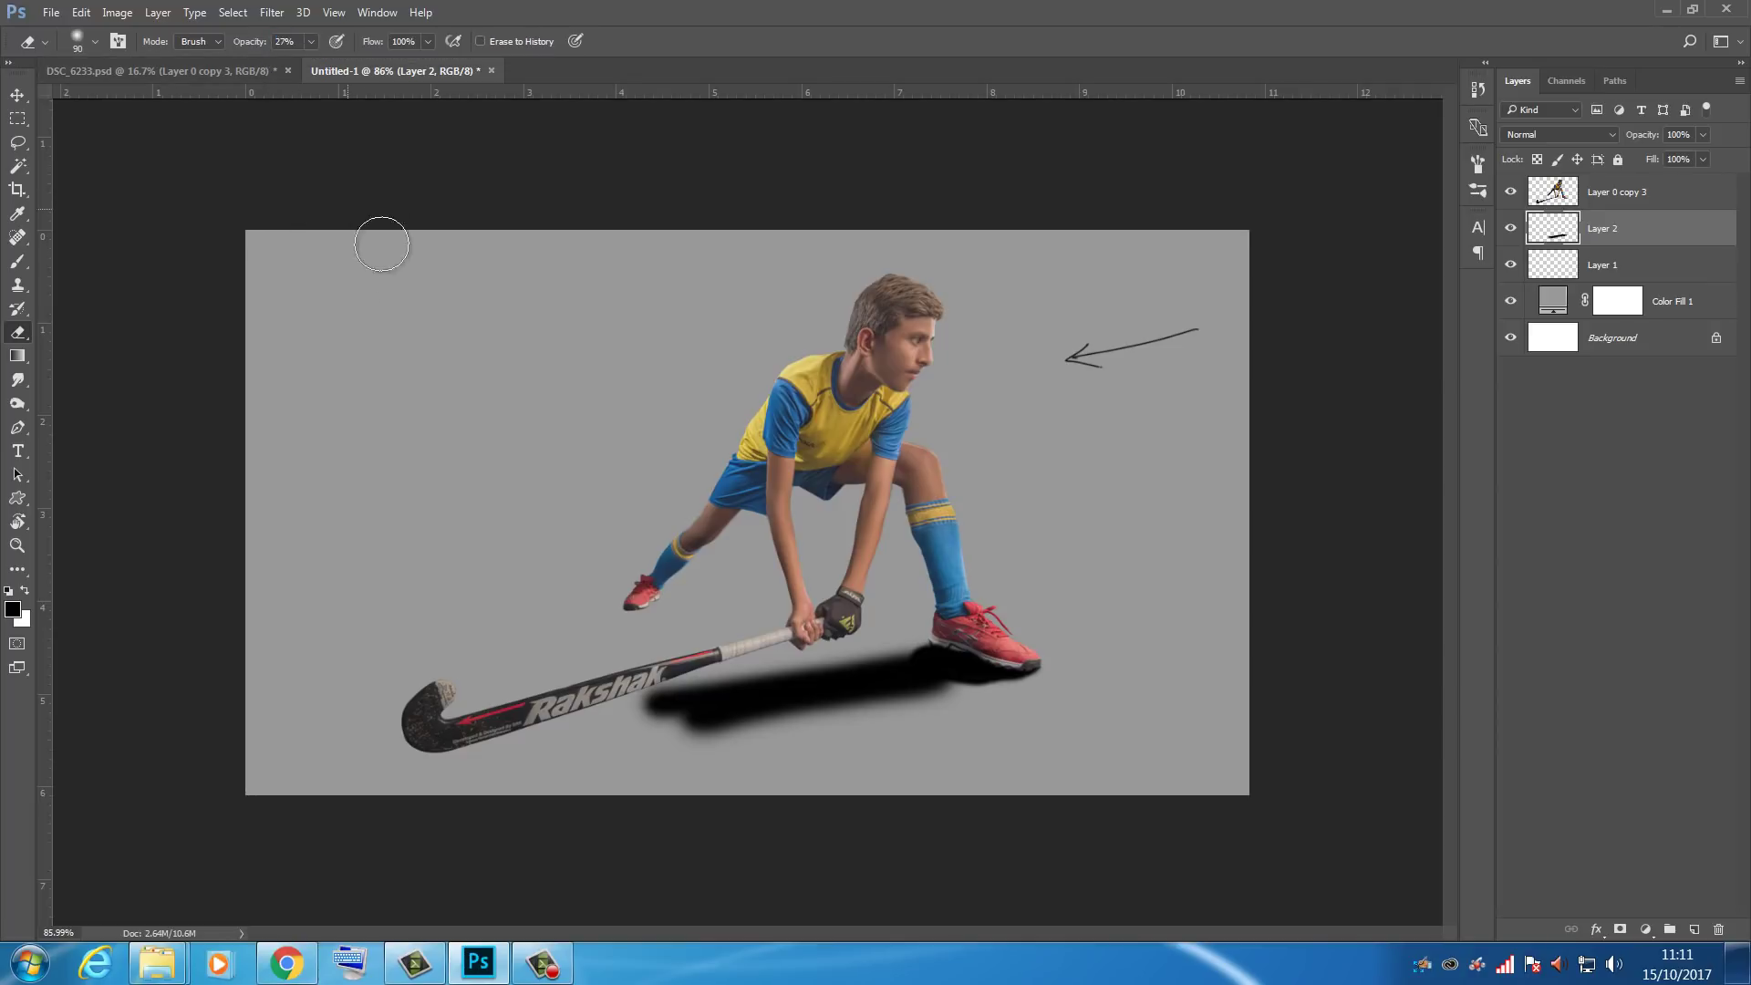
{"action": "key", "text": "bracketright"}
{"action": "key", "text": "bracketright"}
{"action": "key", "text": "bracketright"}
{"action": "key", "text": "bracketright"}
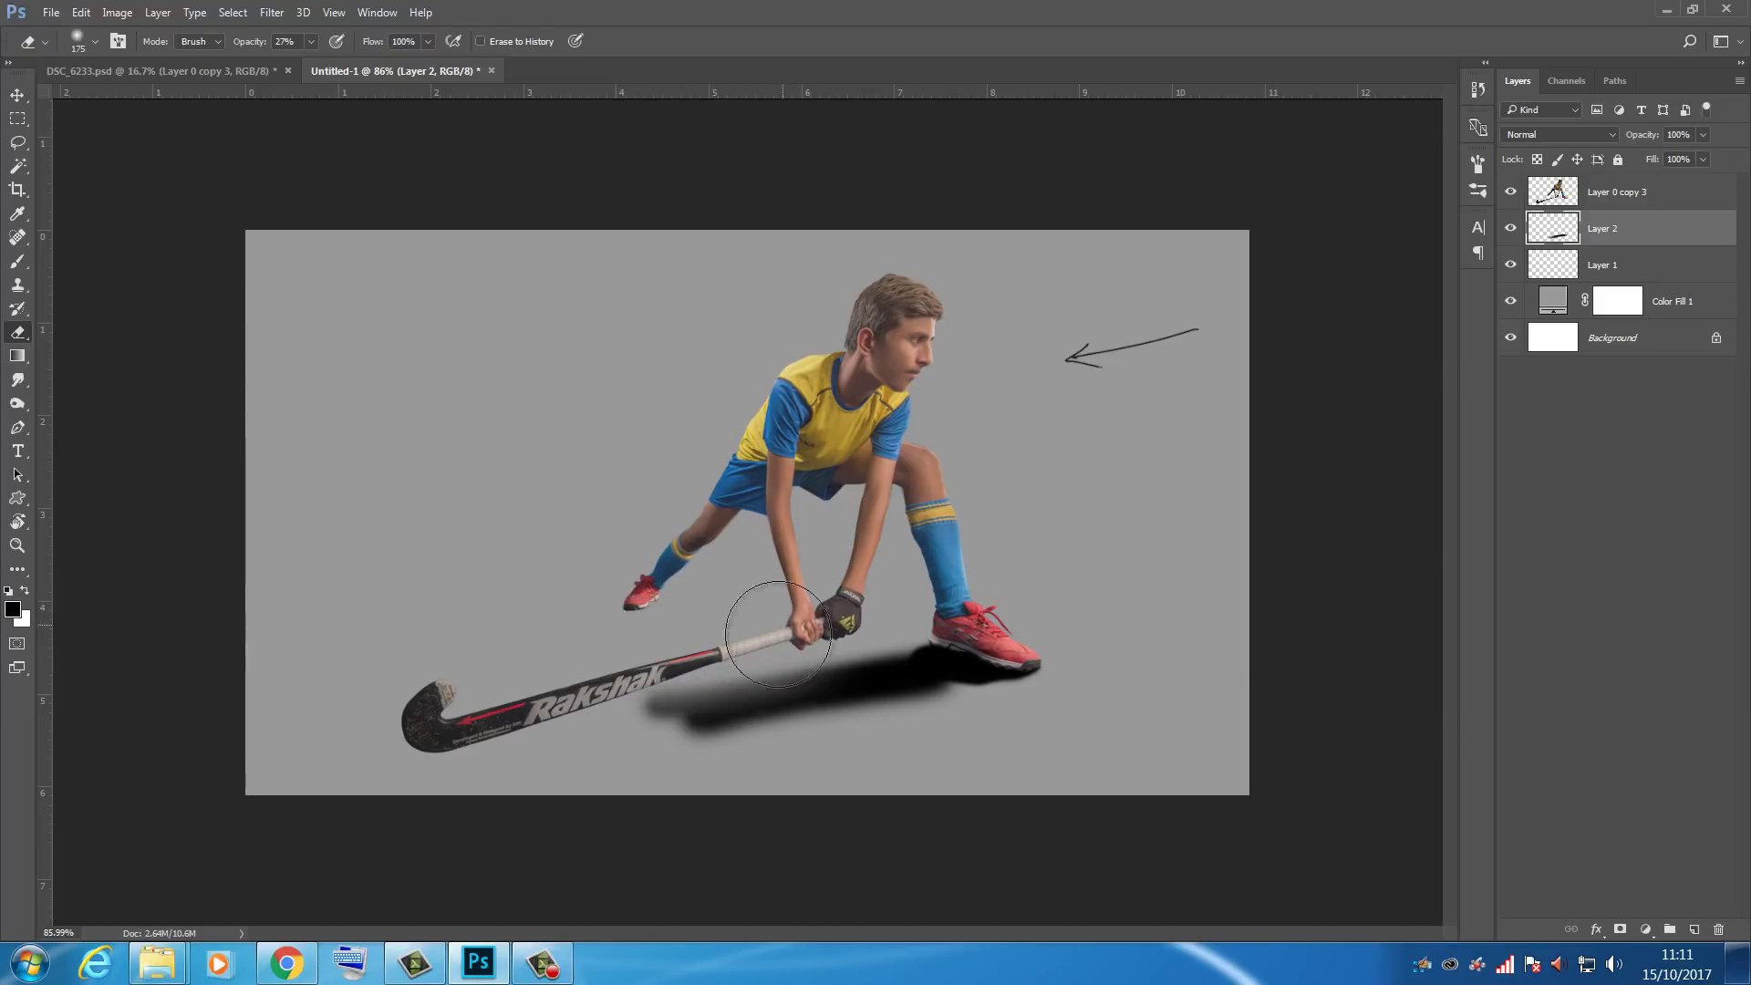
{"action": "left_click_drag", "start_coordinate": [657, 783], "coordinate": [665, 775]}
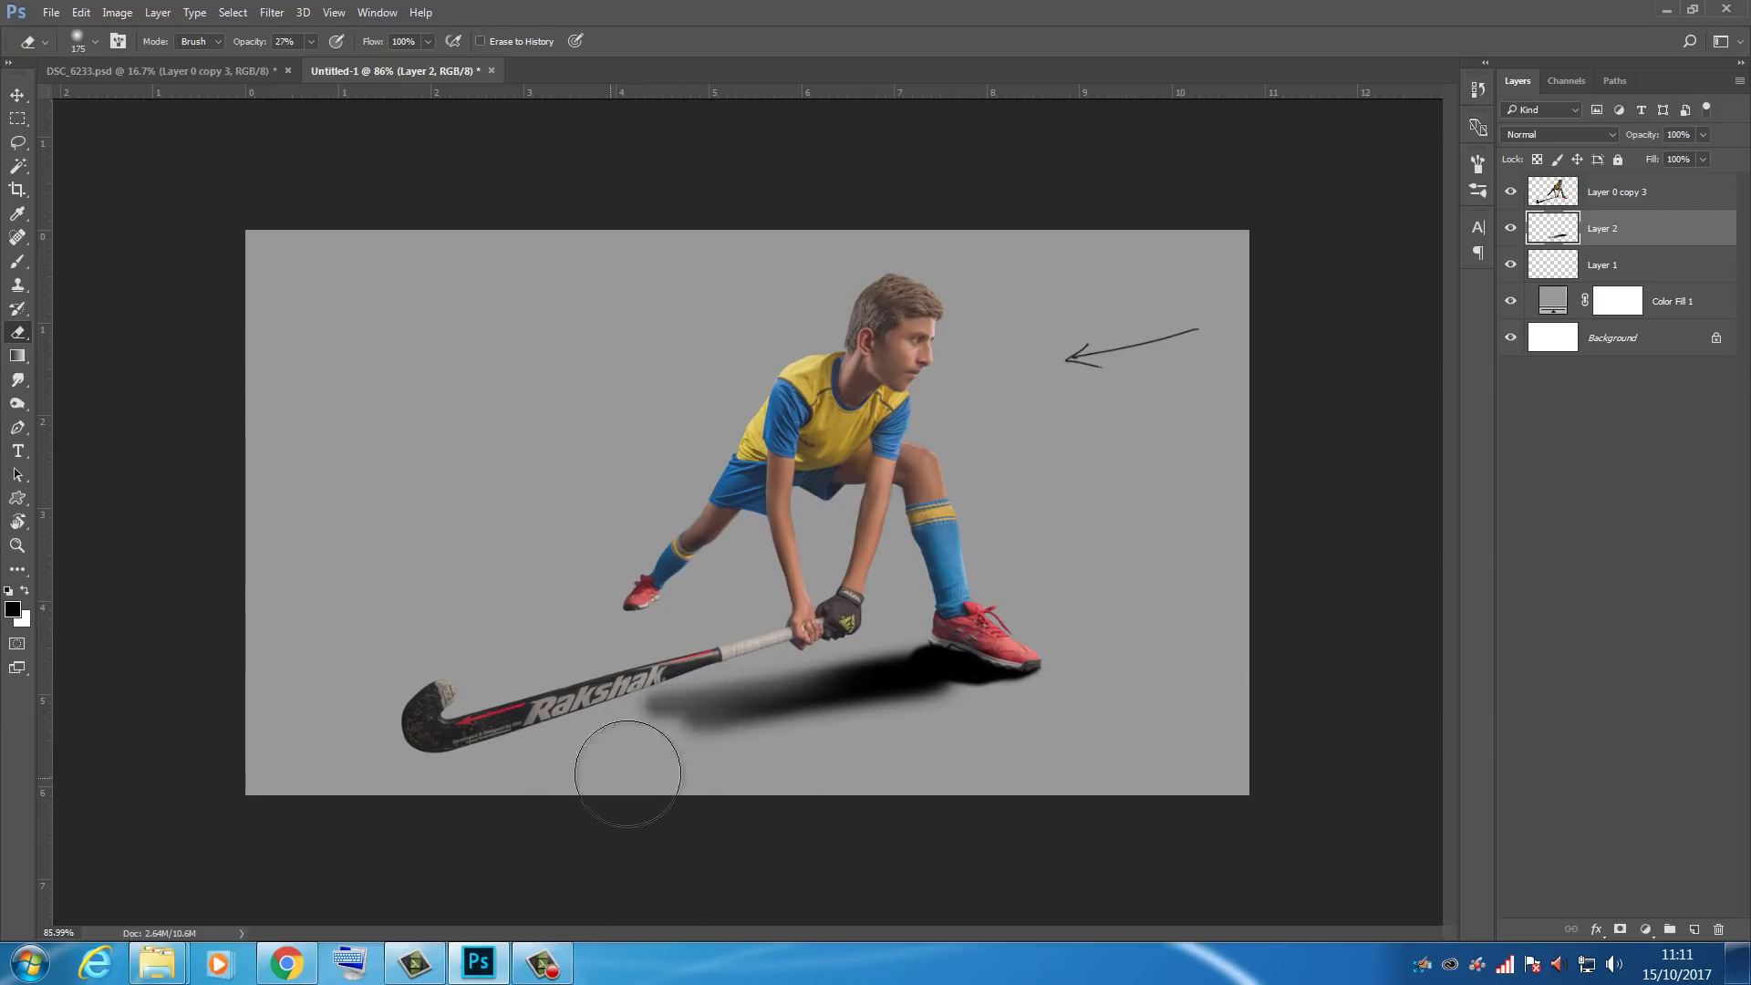
{"action": "mouse_move", "coordinate": [834, 763]}
{"action": "left_mouse_down"}
{"action": "mouse_move", "coordinate": [648, 769]}
{"action": "mouse_move", "coordinate": [594, 694]}
{"action": "mouse_move", "coordinate": [665, 758]}
{"action": "mouse_move", "coordinate": [630, 783]}
{"action": "mouse_move", "coordinate": [950, 778]}
{"action": "mouse_move", "coordinate": [860, 754]}
{"action": "mouse_move", "coordinate": [961, 750]}
{"action": "mouse_move", "coordinate": [919, 743]}
{"action": "mouse_move", "coordinate": [832, 615]}
{"action": "left_mouse_up"}
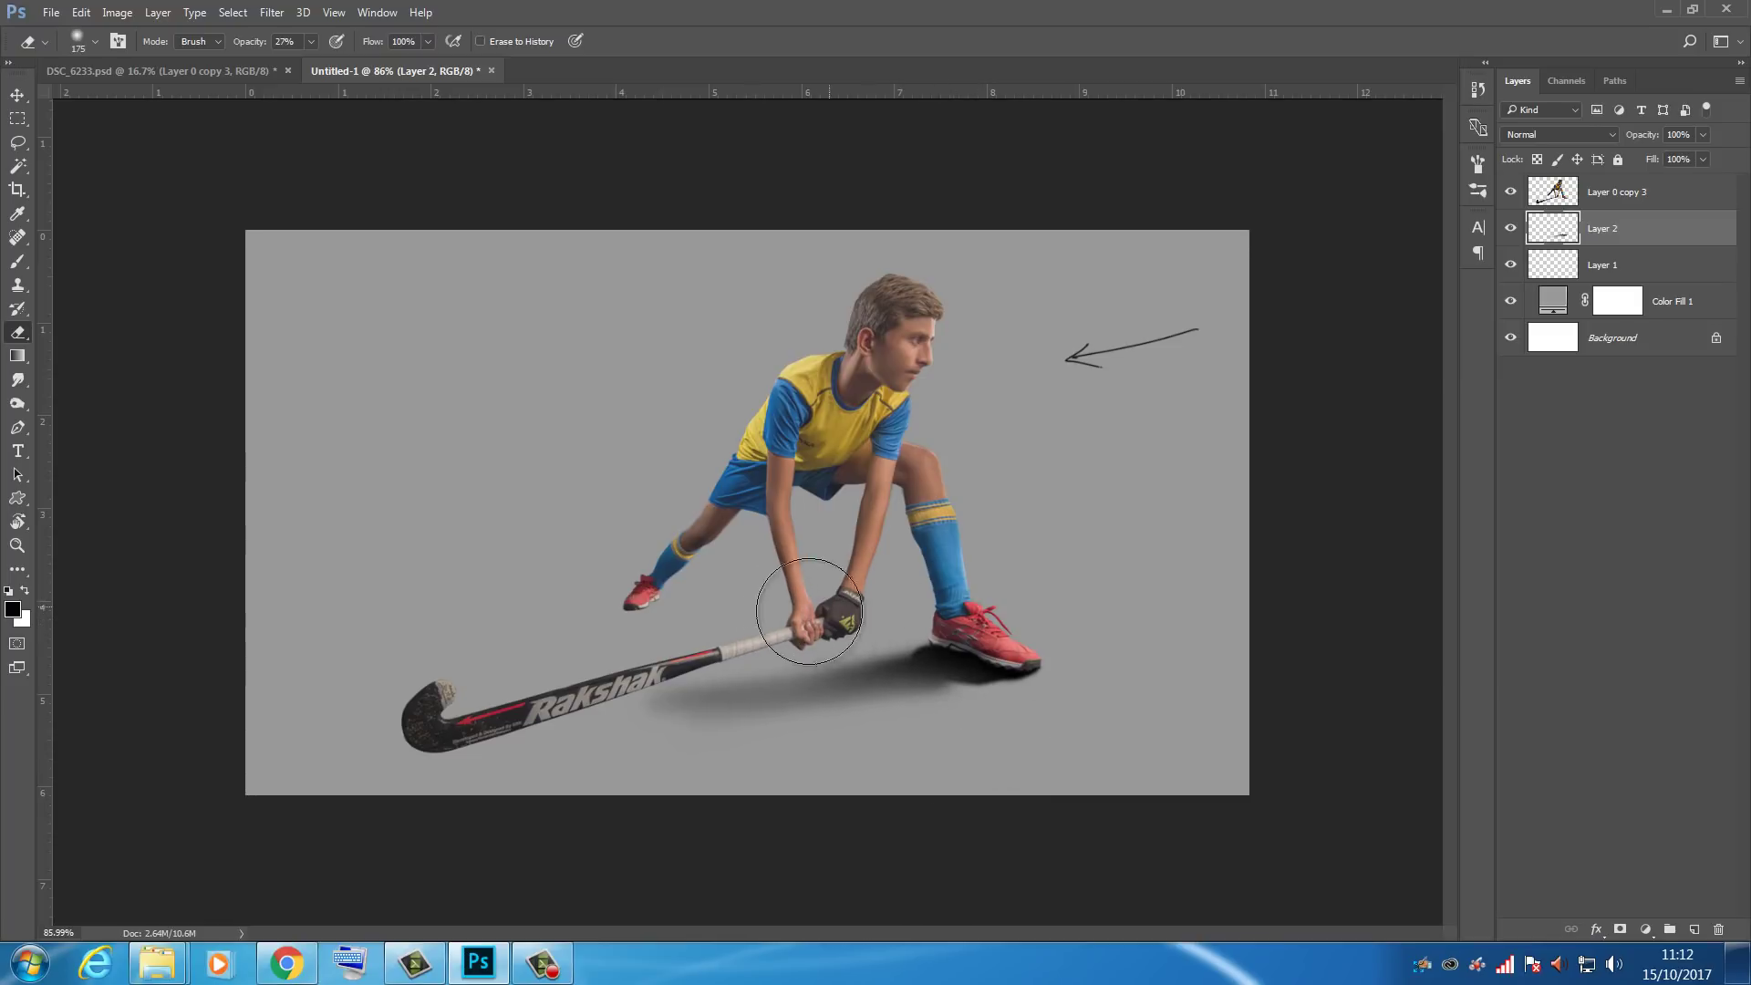
Step: Lighten the dark shadow beneath the front shoe with a soft eraser, lowering its opacity to 13%
{"action": "key", "text": "bracketleft"}
{"action": "key", "text": "bracketleft"}
{"action": "key", "text": "bracketleft"}
{"action": "key", "text": "bracketleft"}
{"action": "key", "text": "bracketleft"}
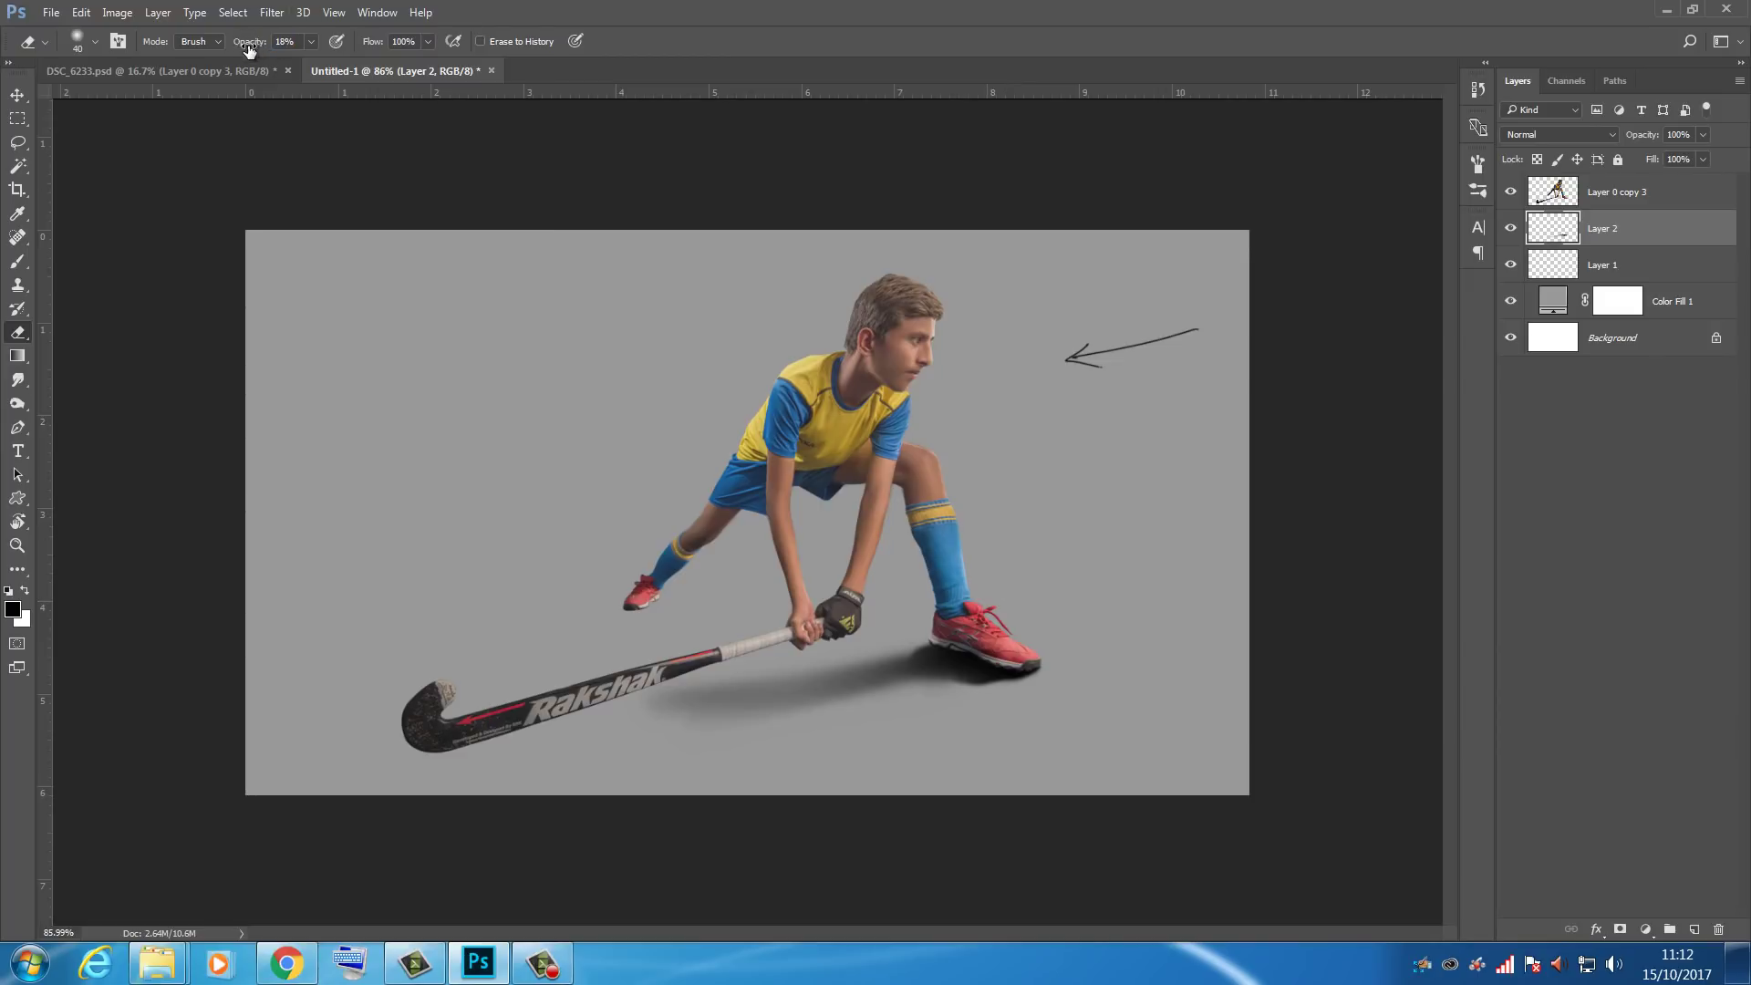
{"action": "key", "text": "bracketright"}
{"action": "key", "text": "bracketright"}
{"action": "key", "text": "bracketright"}
{"action": "key", "text": "bracketright"}
{"action": "key", "text": "bracketright"}
{"action": "key", "text": "bracketright"}
{"action": "key", "text": "bracketright"}
{"action": "left_click_drag", "start_coordinate": [910, 665], "coordinate": [1049, 684]}
{"action": "key", "text": "bracketleft"}
{"action": "key", "text": "bracketleft"}
{"action": "key", "text": "bracketleft"}
{"action": "key", "text": "bracketleft"}
{"action": "key", "text": "bracketleft"}
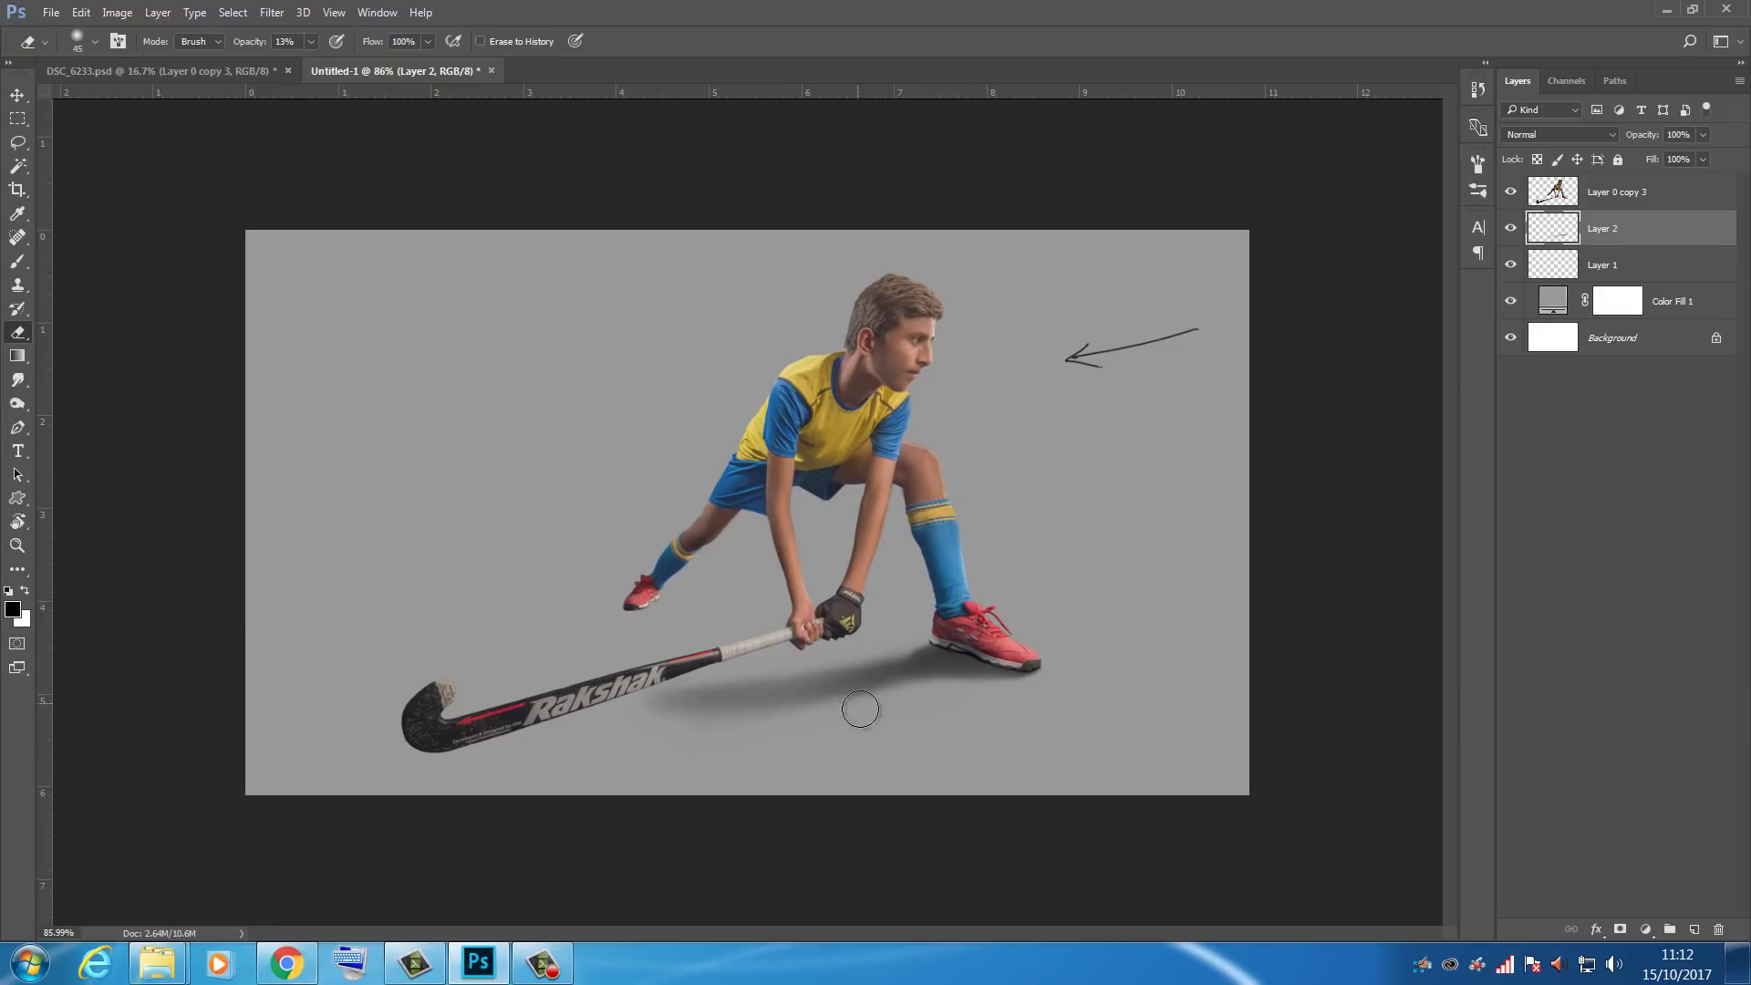
Step: Fade the front shadow's far end near the hockey stick using a 300 px soft eraser at 13% opacity
{"action": "key", "text": "bracketright"}
{"action": "key", "text": "bracketright"}
{"action": "key", "text": "bracketright"}
{"action": "key", "text": "bracketright"}
{"action": "key", "text": "bracketright"}
{"action": "key", "text": "bracketright"}
{"action": "key", "text": "bracketright"}
{"action": "key", "text": "bracketright"}
{"action": "key", "text": "bracketright"}
{"action": "key", "text": "bracketright"}
{"action": "key", "text": "bracketright"}
{"action": "key", "text": "bracketright"}
{"action": "key", "text": "bracketright"}
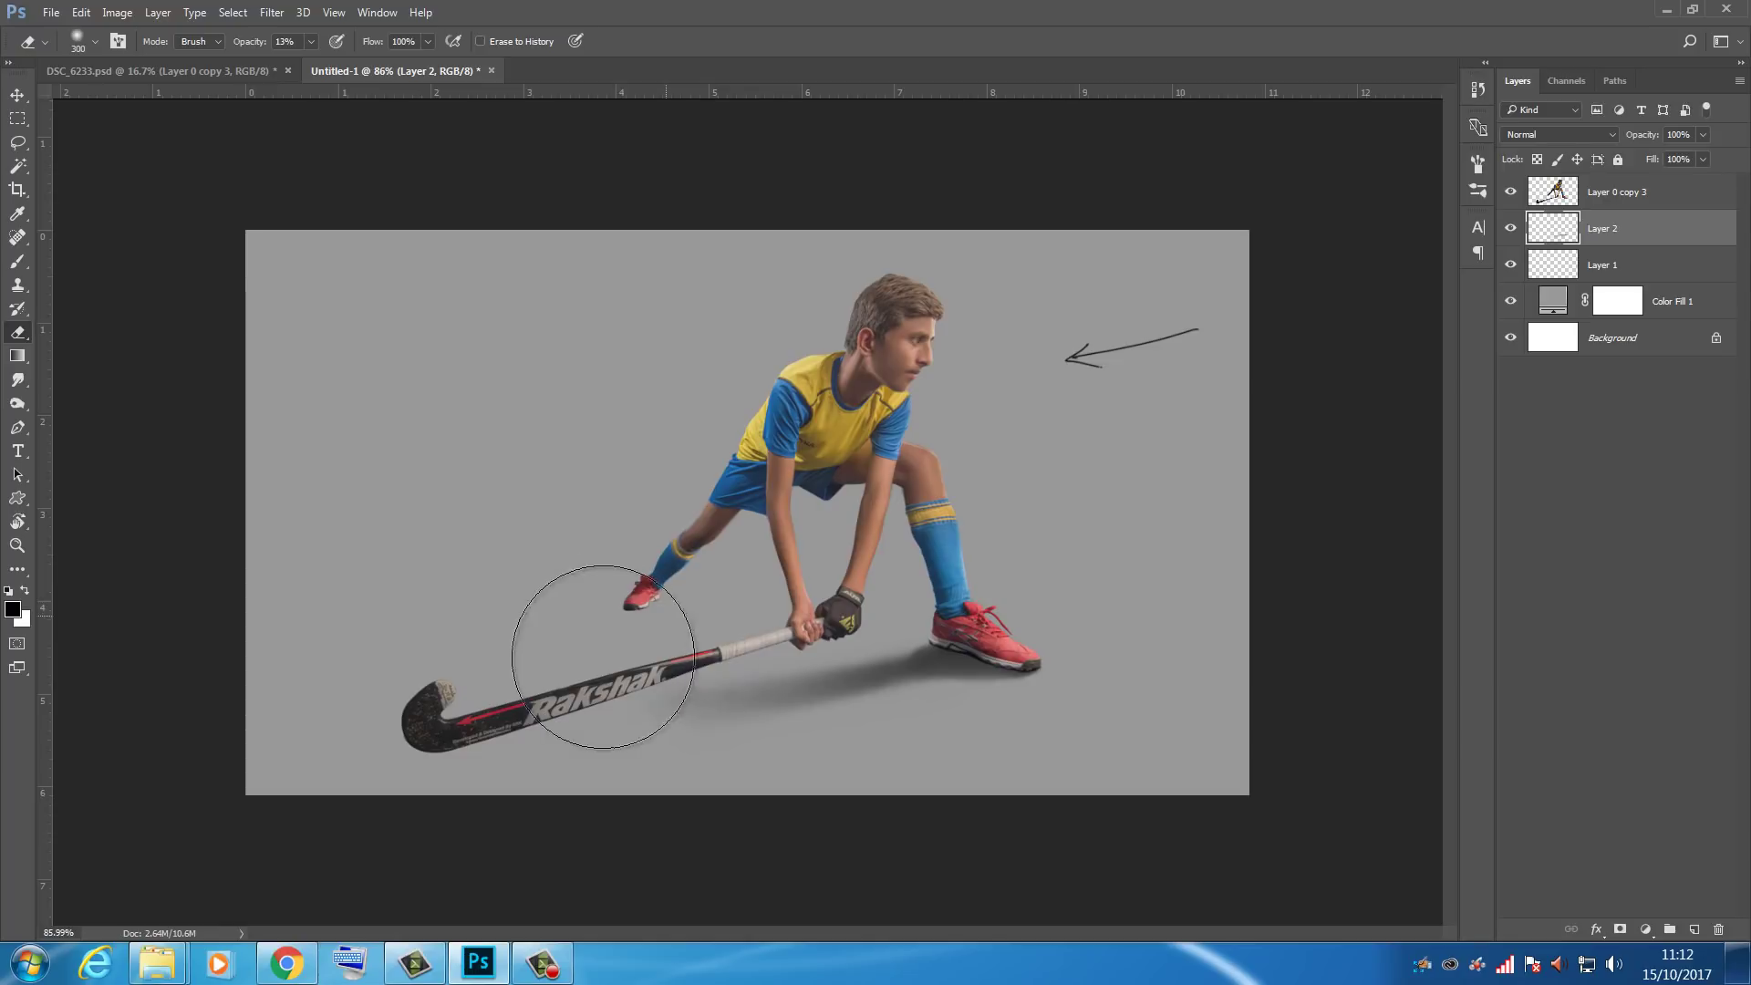
Step: Blend the front shadow's edges between the gloves and the stick using a 90 px eraser at 8% opacity
{"action": "key", "text": "bracketleft"}
{"action": "key", "text": "bracketleft"}
{"action": "key", "text": "bracketleft"}
{"action": "key", "text": "bracketleft"}
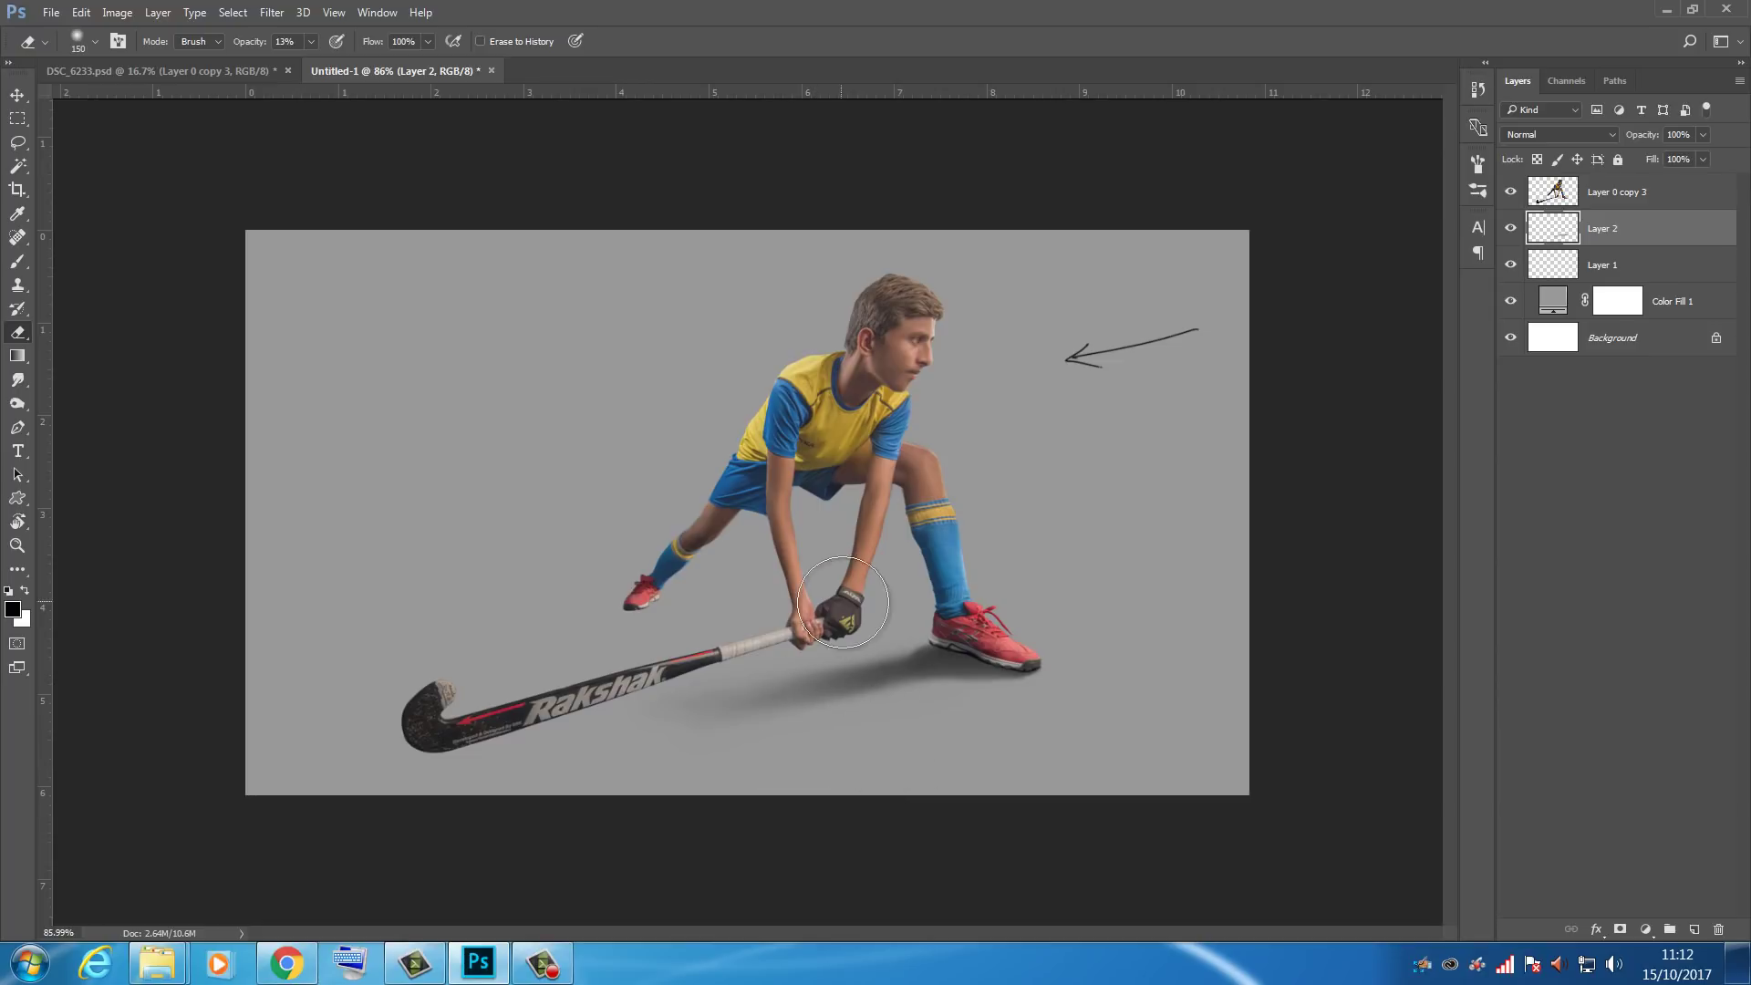
{"action": "key", "text": "bracketleft"}
{"action": "key", "text": "bracketleft"}
{"action": "key", "text": "bracketleft"}
{"action": "key", "text": "Return"}
{"action": "left_click_drag", "start_coordinate": [250, 47], "coordinate": [244, 47]}
{"action": "mouse_move", "coordinate": [805, 637]}
{"action": "left_mouse_down"}
{"action": "mouse_move", "coordinate": [955, 721]}
{"action": "mouse_move", "coordinate": [990, 705]}
{"action": "mouse_move", "coordinate": [871, 727]}
{"action": "mouse_move", "coordinate": [922, 711]}
{"action": "mouse_move", "coordinate": [849, 706]}
{"action": "mouse_move", "coordinate": [1046, 711]}
{"action": "mouse_move", "coordinate": [878, 718]}
{"action": "mouse_move", "coordinate": [951, 722]}
{"action": "mouse_move", "coordinate": [886, 715]}
{"action": "mouse_move", "coordinate": [900, 712]}
{"action": "mouse_move", "coordinate": [1034, 717]}
{"action": "mouse_move", "coordinate": [898, 719]}
{"action": "mouse_move", "coordinate": [600, 777]}
{"action": "left_mouse_up"}
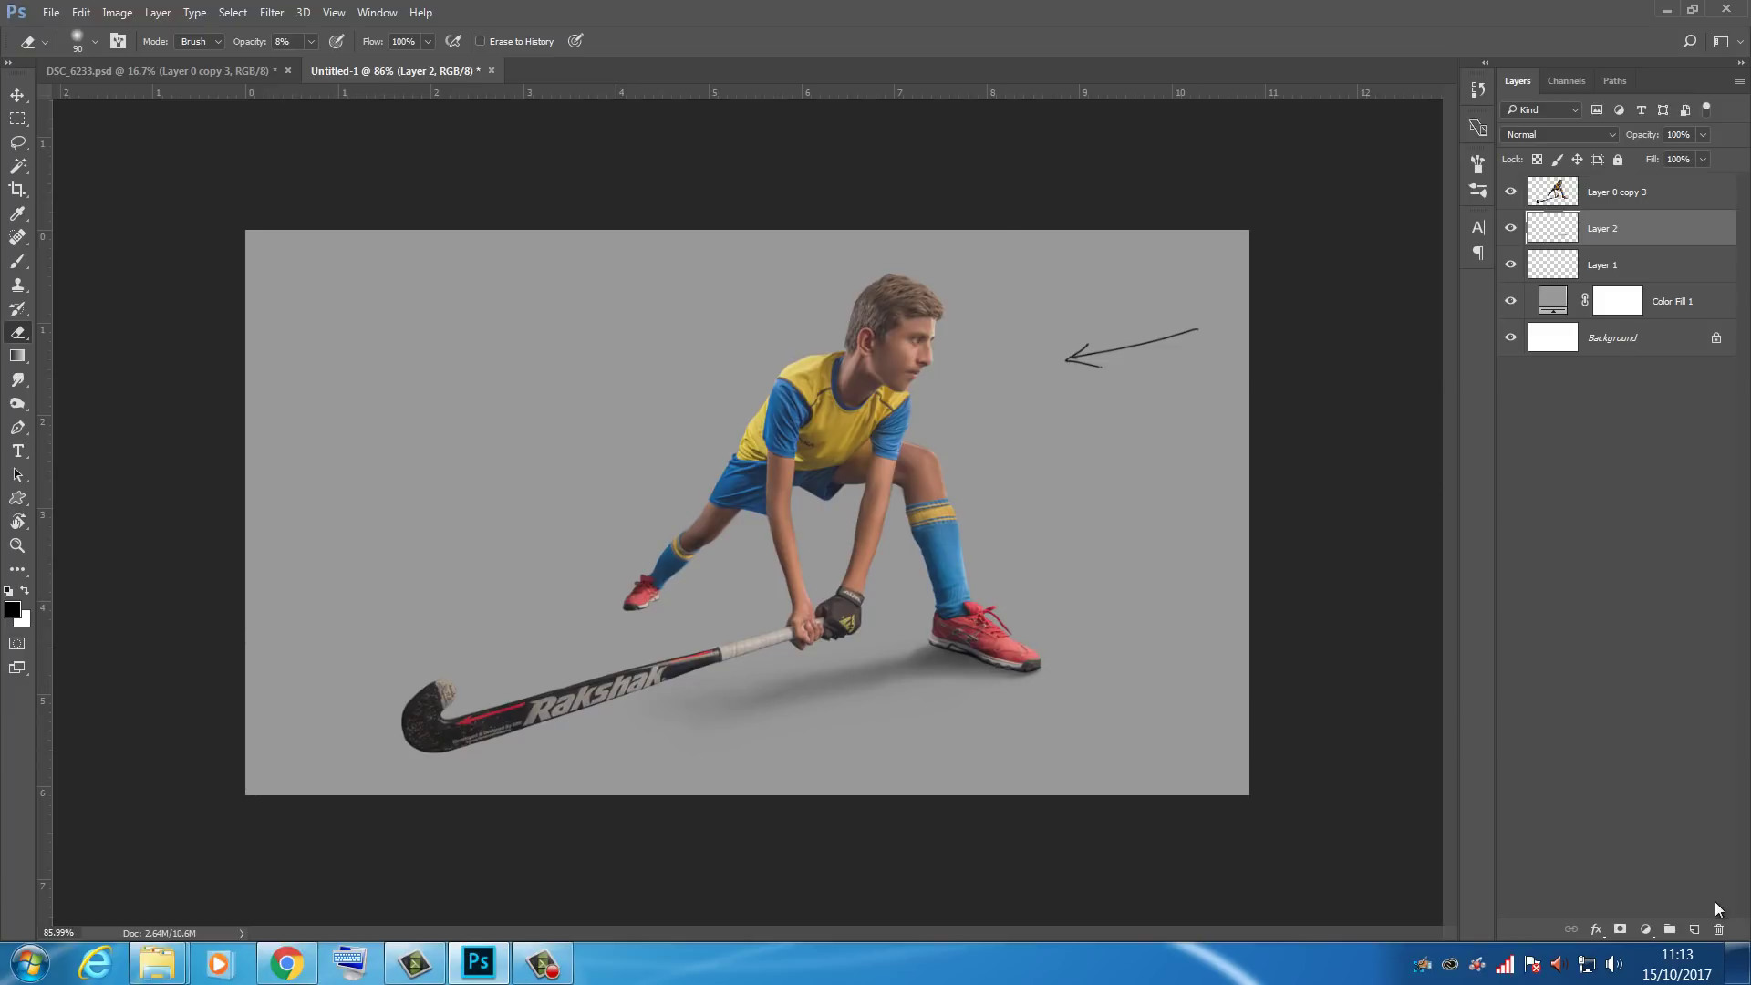
Step: Add a new layer and paint a black contact shadow along the front shoe's sole with a 10 px brush
{"action": "left_click", "coordinate": [1694, 929]}
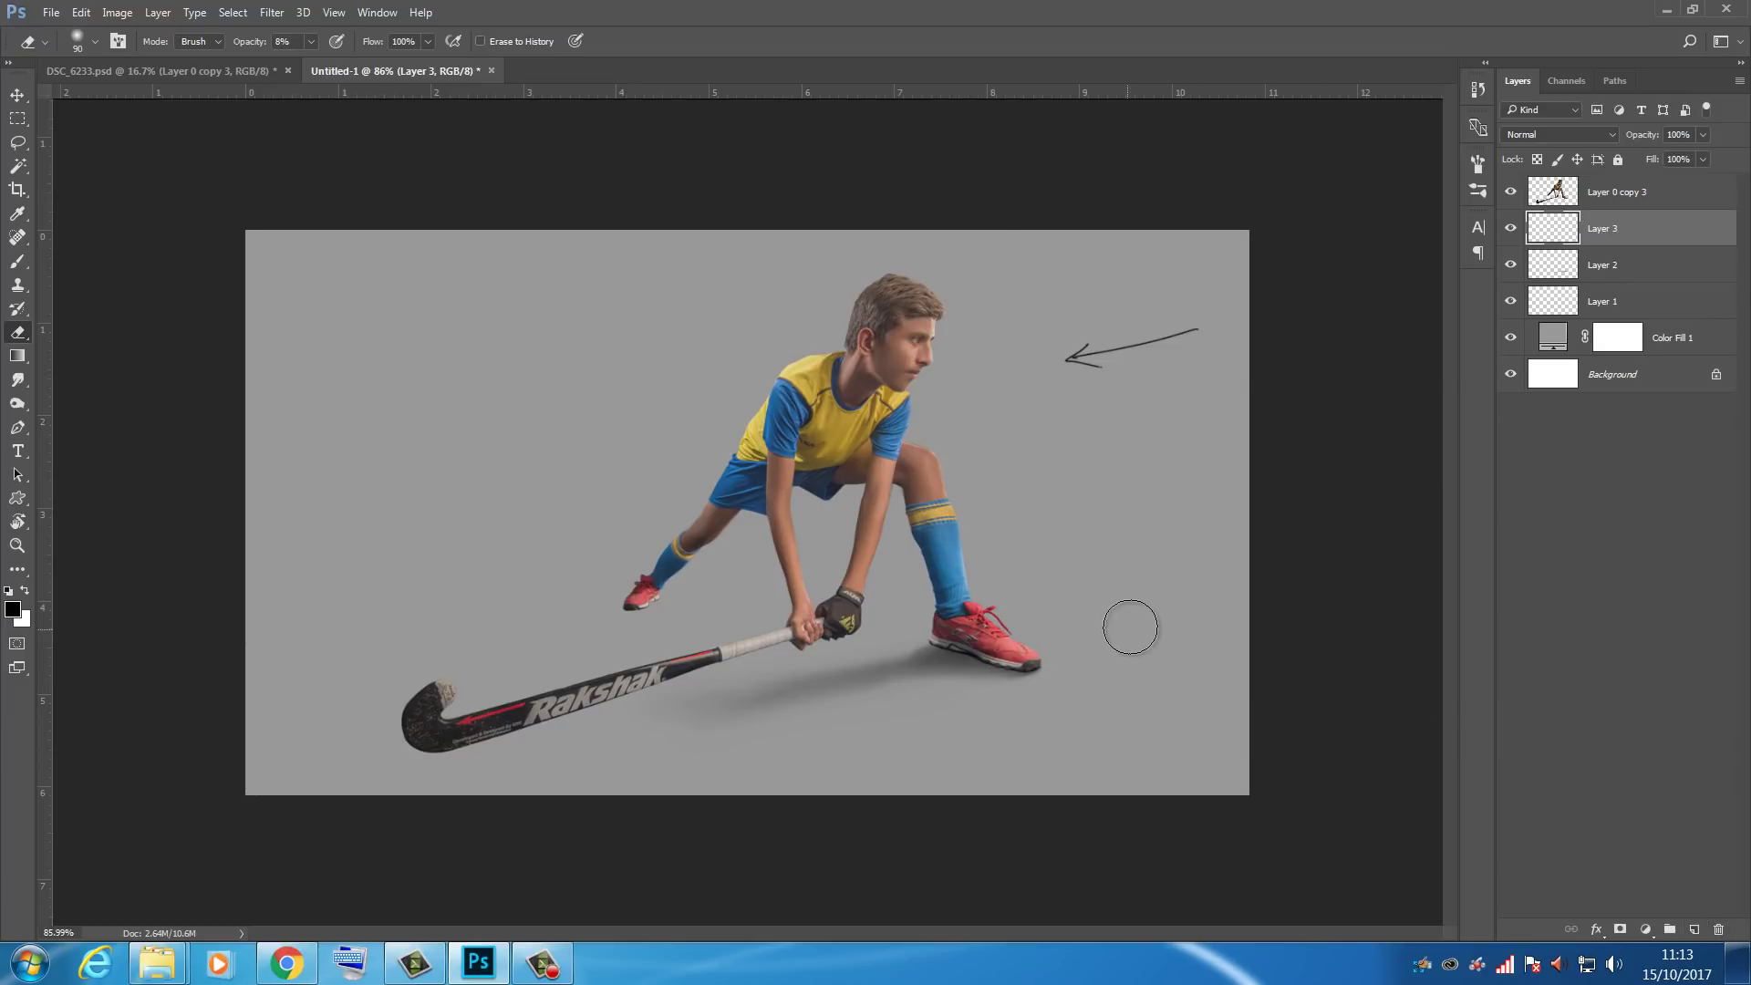
{"action": "key", "text": "b"}
{"action": "left_click_drag", "start_coordinate": [985, 637], "coordinate": [1058, 637]}
{"action": "left_click_drag", "start_coordinate": [953, 623], "coordinate": [823, 544]}
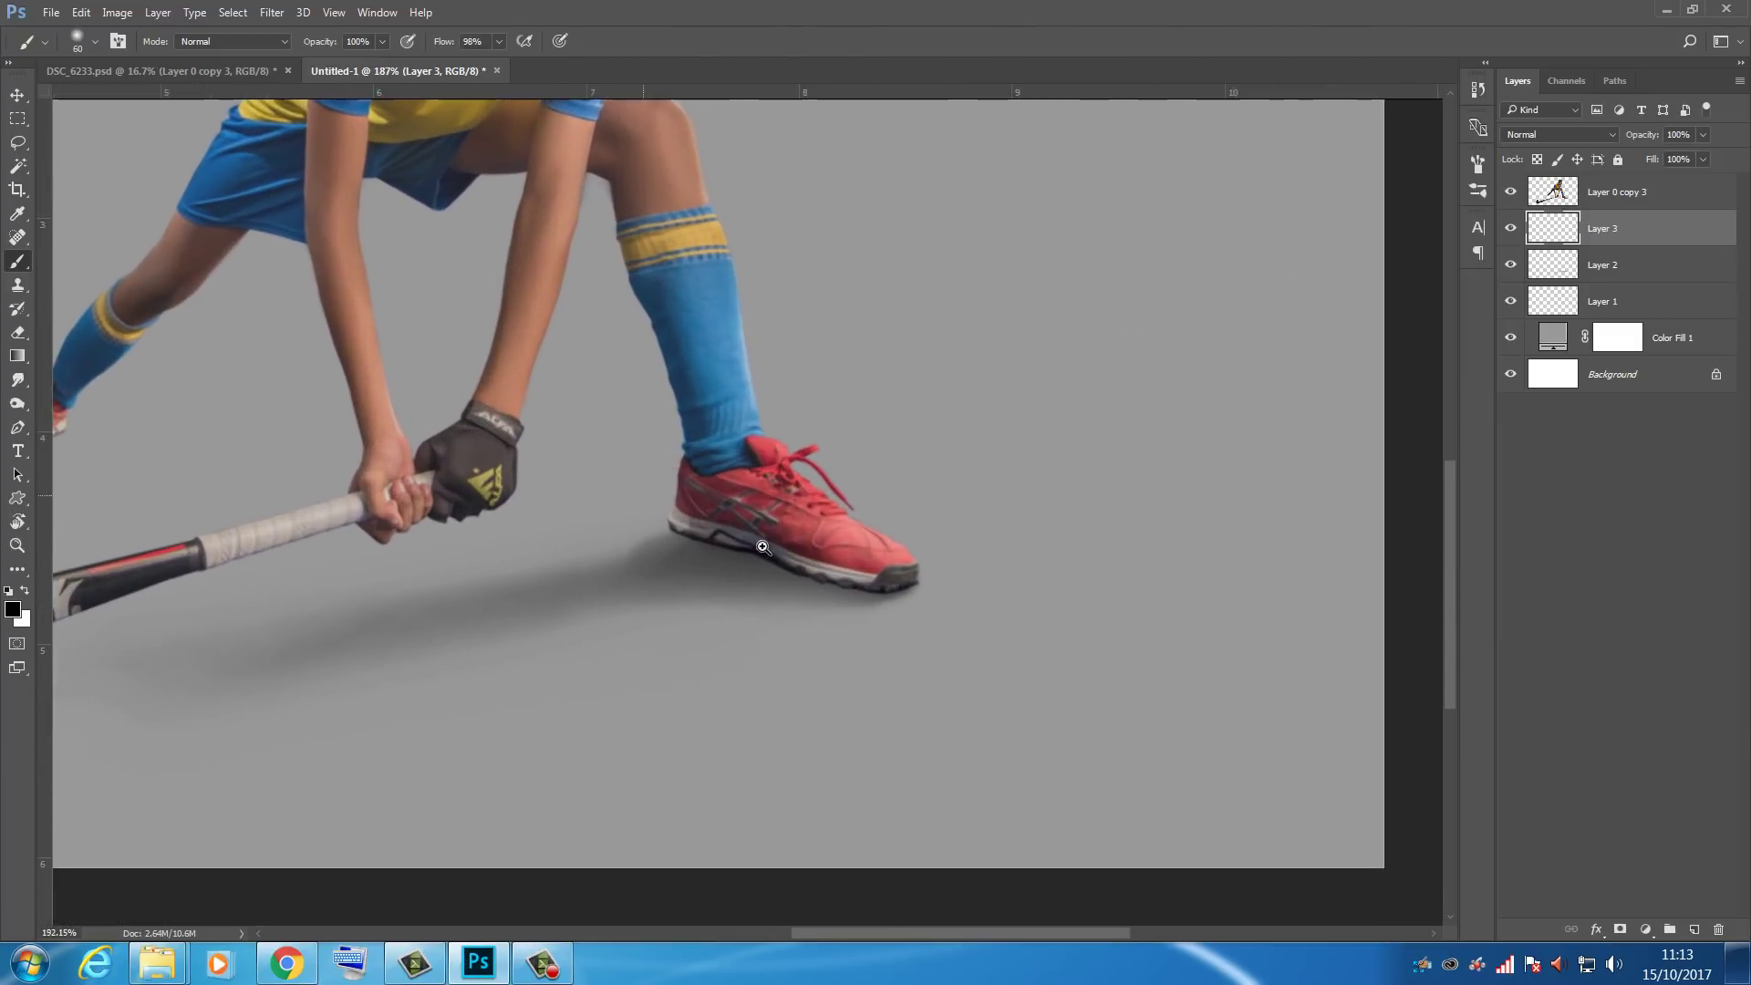
{"action": "scroll", "coordinate": [803, 547], "scroll_direction": "up", "scroll_amount": 3}
{"action": "key", "text": "bracketleft"}
{"action": "key", "text": "bracketleft"}
{"action": "key", "text": "bracketleft"}
{"action": "key", "text": "bracketleft"}
{"action": "key", "text": "bracketleft"}
{"action": "key", "text": "bracketleft"}
{"action": "key", "text": "bracketleft"}
{"action": "key", "text": "bracketleft"}
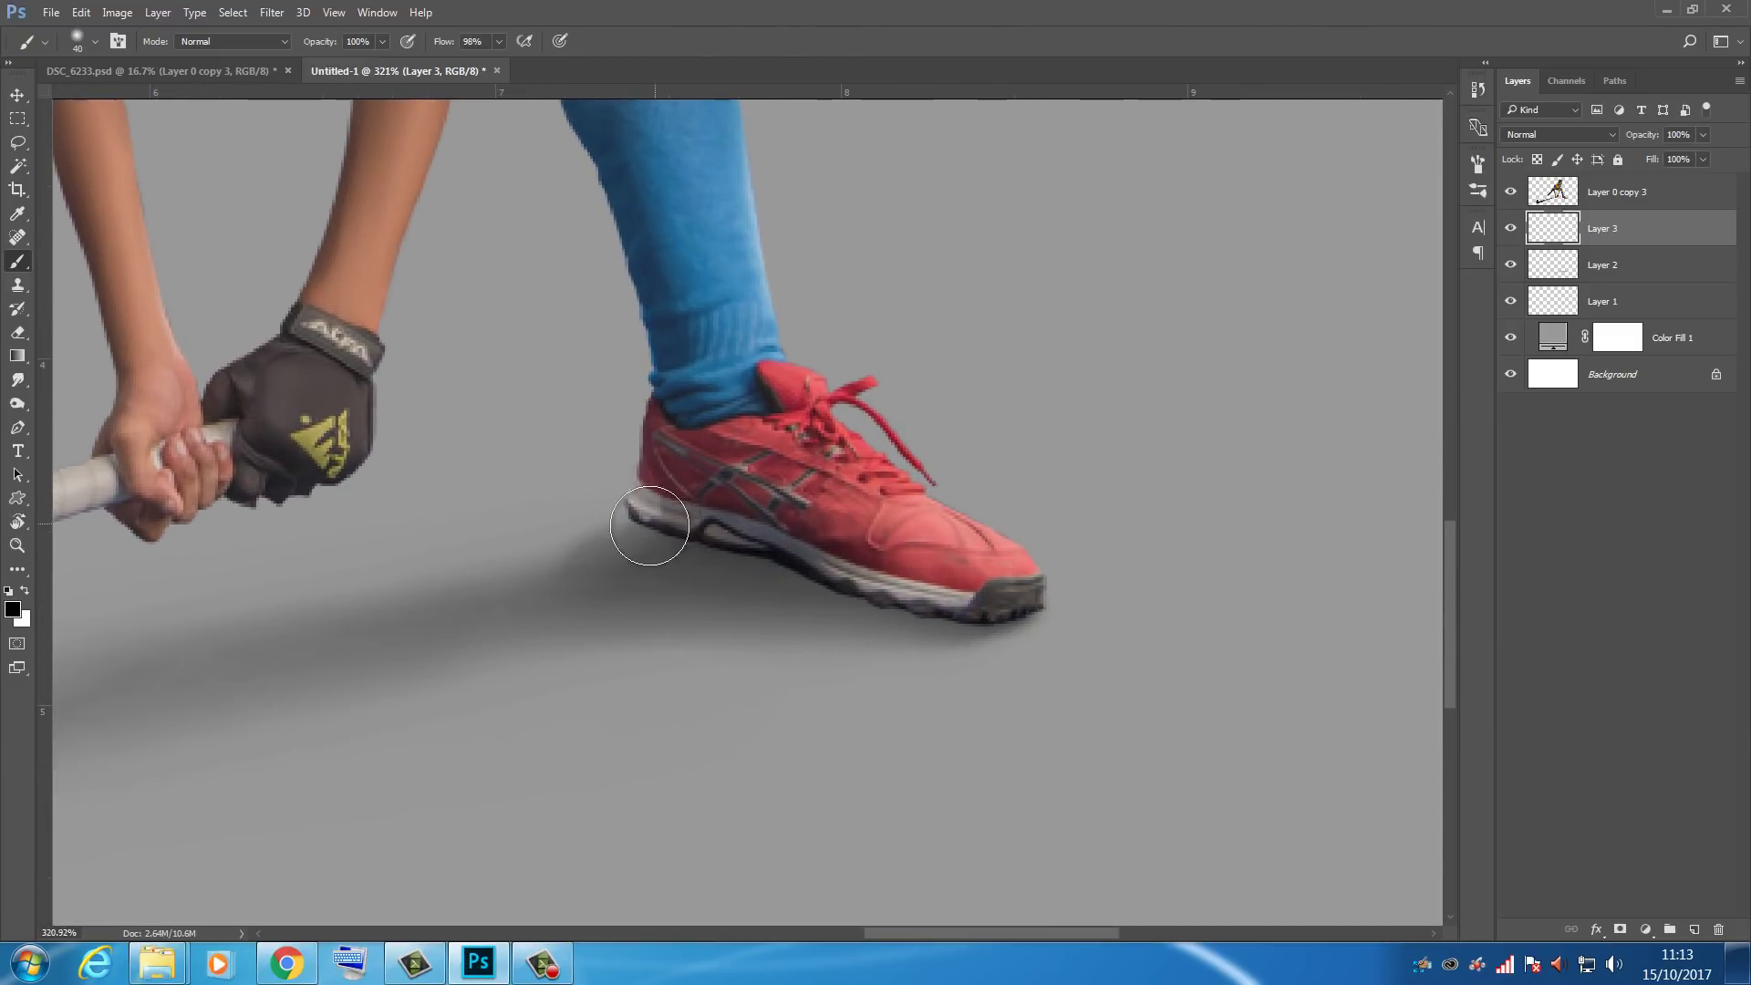
{"action": "mouse_move", "coordinate": [635, 517]}
{"action": "left_mouse_down"}
{"action": "mouse_move", "coordinate": [801, 564]}
{"action": "mouse_move", "coordinate": [803, 596]}
{"action": "mouse_move", "coordinate": [771, 554]}
{"action": "mouse_move", "coordinate": [862, 595]}
{"action": "mouse_move", "coordinate": [829, 590]}
{"action": "mouse_move", "coordinate": [997, 614]}
{"action": "mouse_move", "coordinate": [960, 629]}
{"action": "mouse_move", "coordinate": [1037, 611]}
{"action": "left_mouse_up"}
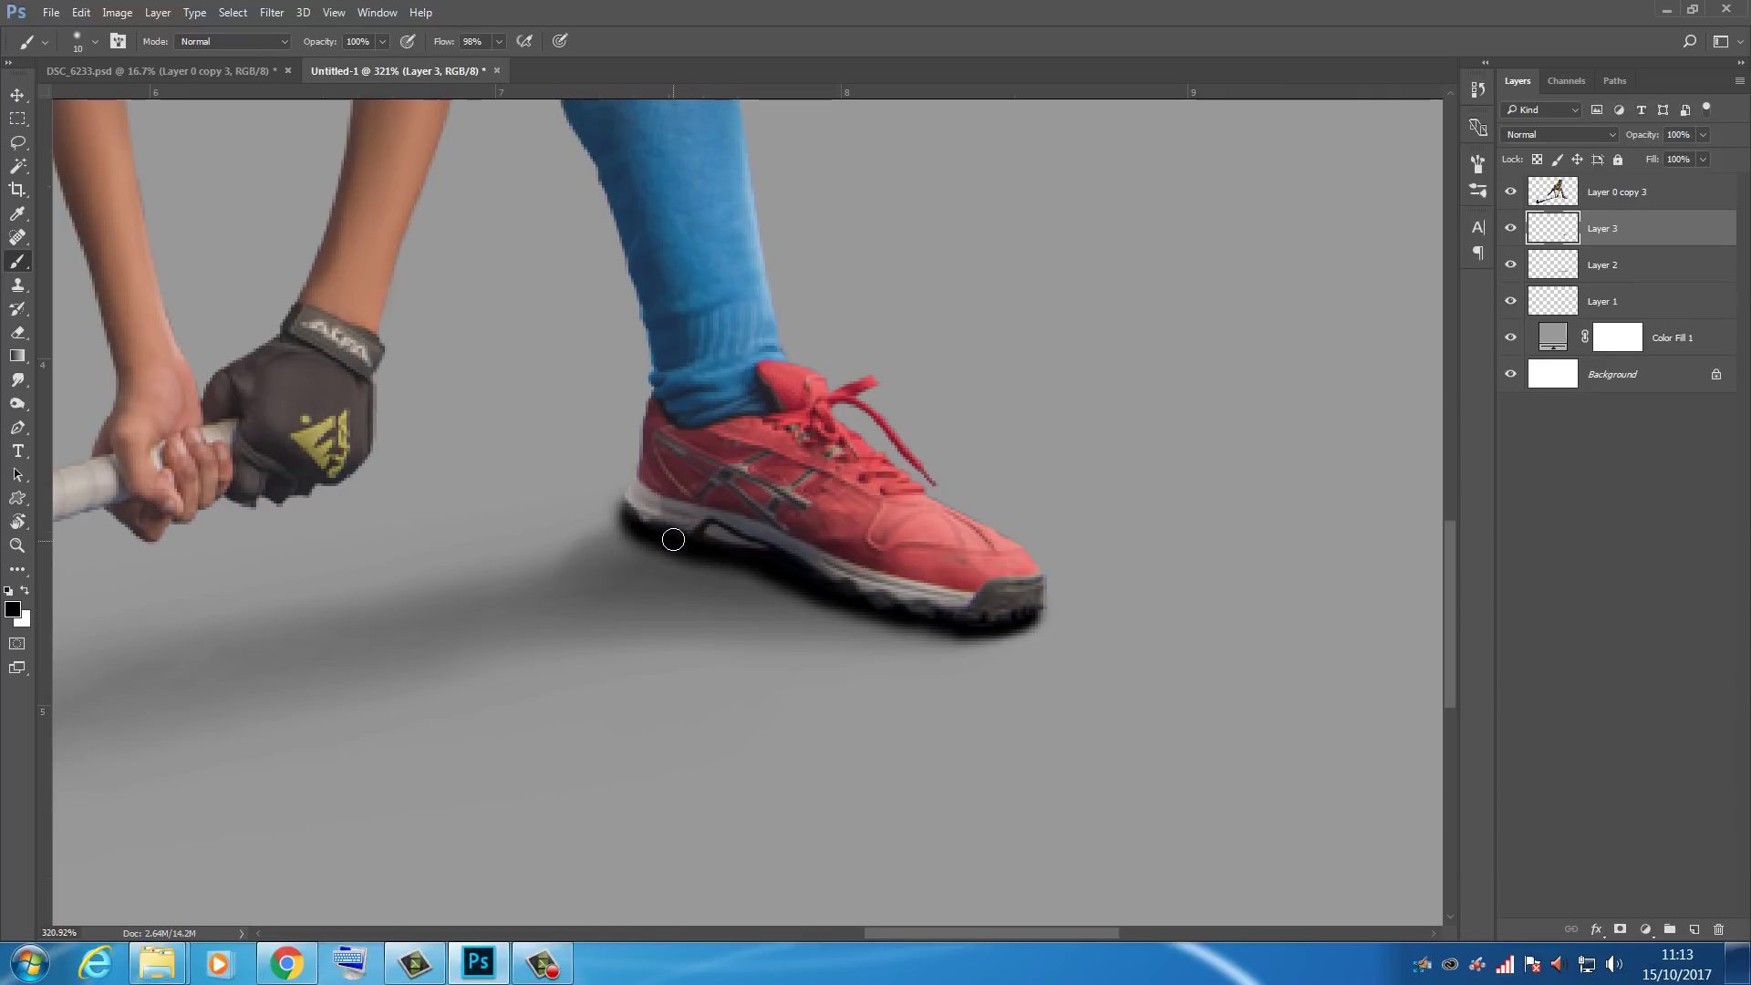
Step: Soften the contact shadow under the front shoe using a small eraser at 10% opacity
{"action": "key", "text": "e"}
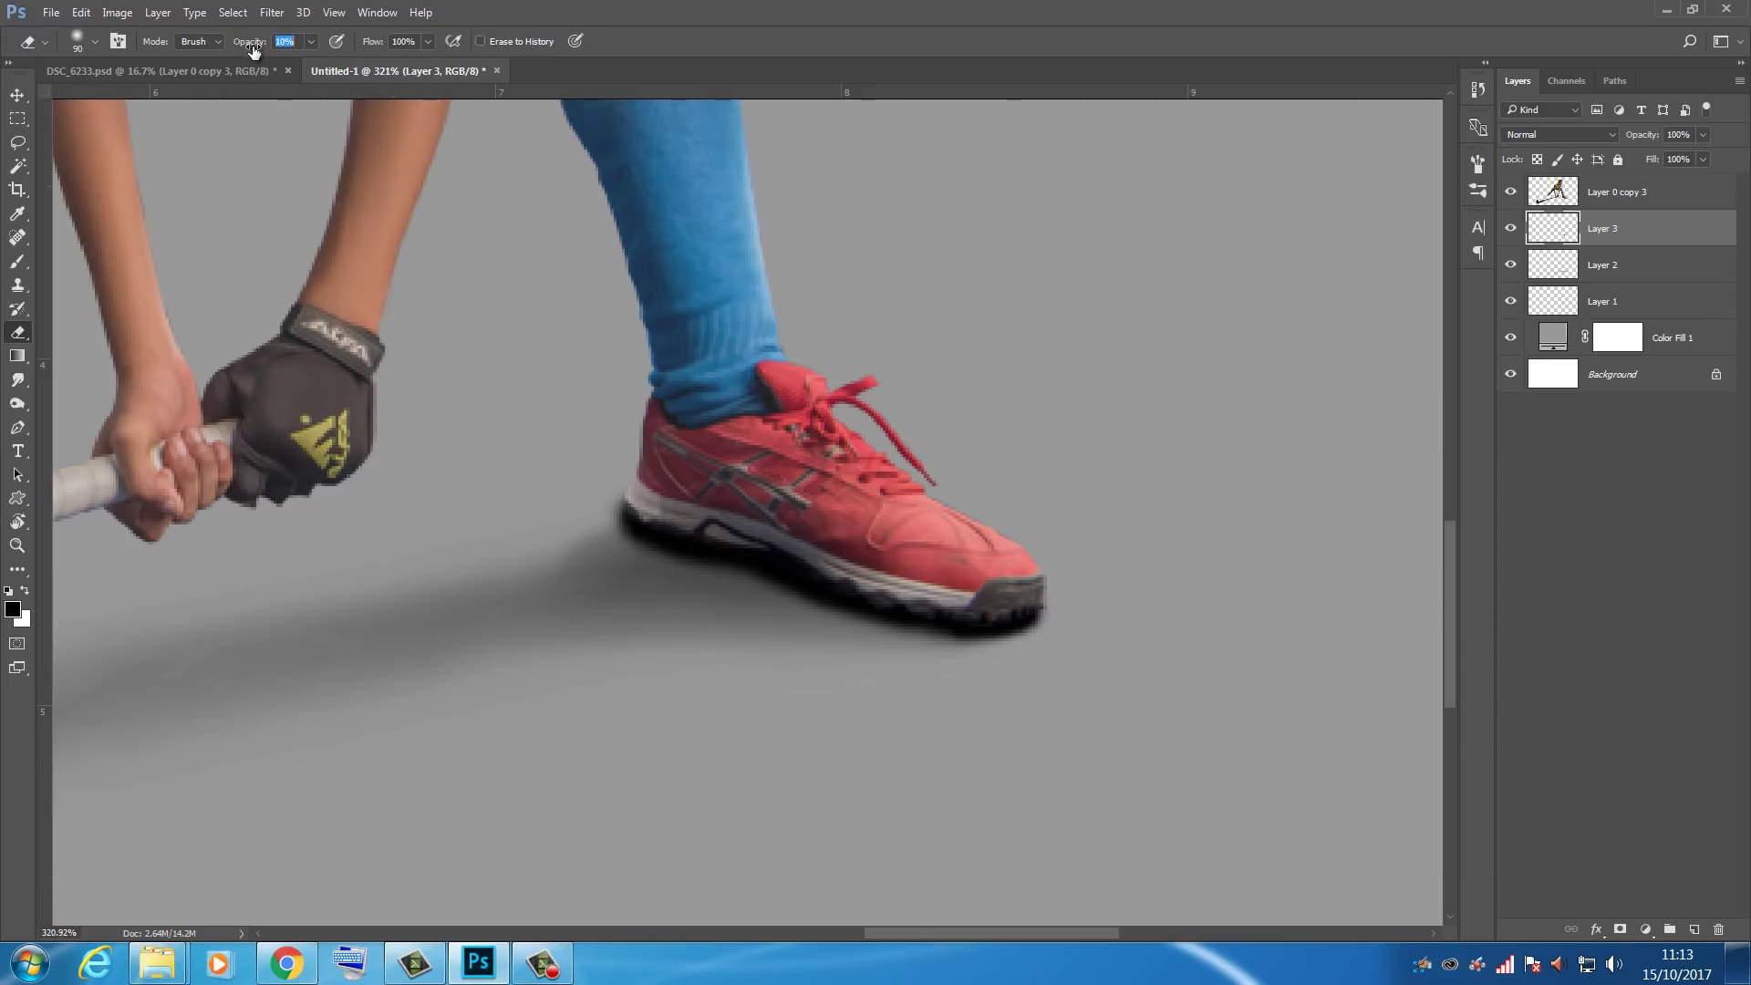
{"action": "key", "text": "bracketleft"}
{"action": "key", "text": "bracketleft"}
{"action": "key", "text": "bracketleft"}
{"action": "key", "text": "bracketleft"}
{"action": "mouse_move", "coordinate": [611, 517]}
{"action": "left_mouse_down"}
{"action": "mouse_move", "coordinate": [657, 569]}
{"action": "mouse_move", "coordinate": [720, 588]}
{"action": "mouse_move", "coordinate": [615, 540]}
{"action": "mouse_move", "coordinate": [744, 588]}
{"action": "mouse_move", "coordinate": [604, 578]}
{"action": "mouse_move", "coordinate": [586, 534]}
{"action": "mouse_move", "coordinate": [634, 556]}
{"action": "mouse_move", "coordinate": [566, 542]}
{"action": "mouse_move", "coordinate": [640, 584]}
{"action": "mouse_move", "coordinate": [657, 582]}
{"action": "mouse_move", "coordinate": [593, 541]}
{"action": "mouse_move", "coordinate": [696, 598]}
{"action": "mouse_move", "coordinate": [945, 679]}
{"action": "mouse_move", "coordinate": [1011, 663]}
{"action": "mouse_move", "coordinate": [979, 651]}
{"action": "mouse_move", "coordinate": [1060, 655]}
{"action": "mouse_move", "coordinate": [681, 630]}
{"action": "left_mouse_up"}
{"action": "key", "text": "bracketleft"}
{"action": "key", "text": "bracketleft"}
{"action": "key", "text": "bracketleft"}
{"action": "key", "text": "bracketleft"}
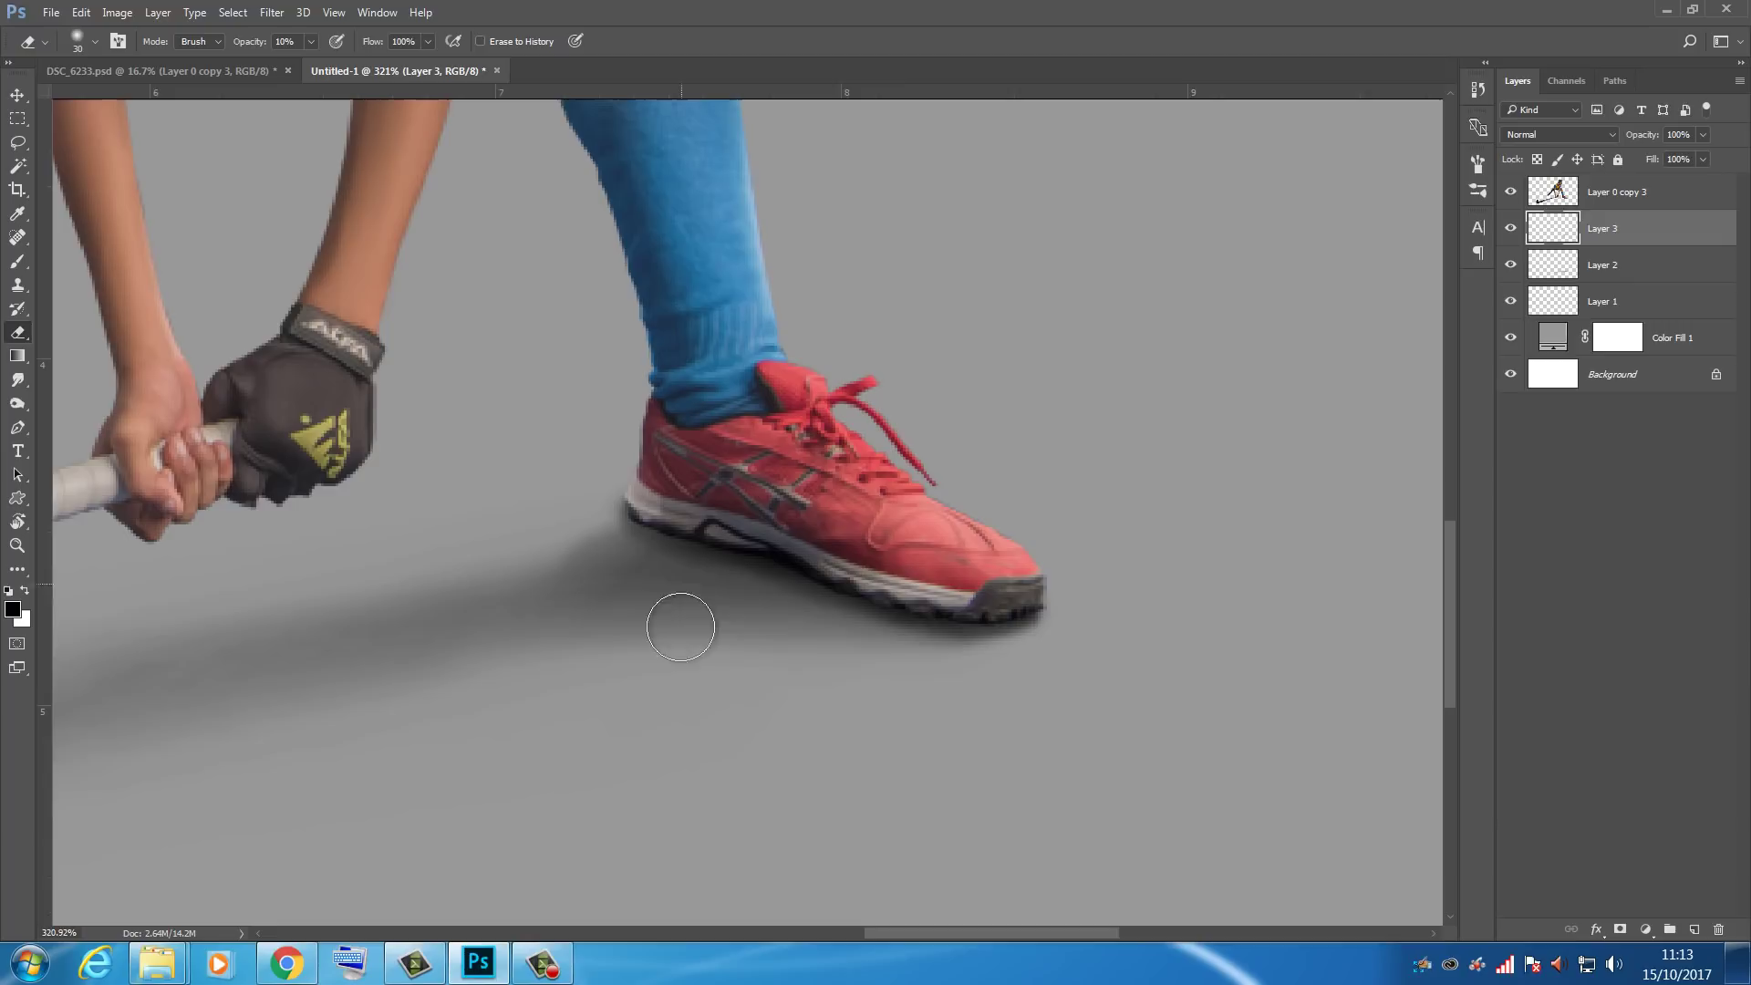
Step: Add a new layer and paint a thin black line tight against the front shoe's sole with a 6 px brush
{"action": "left_click", "coordinate": [1693, 930]}
{"action": "key", "text": "bracketleft"}
{"action": "key", "text": "b"}
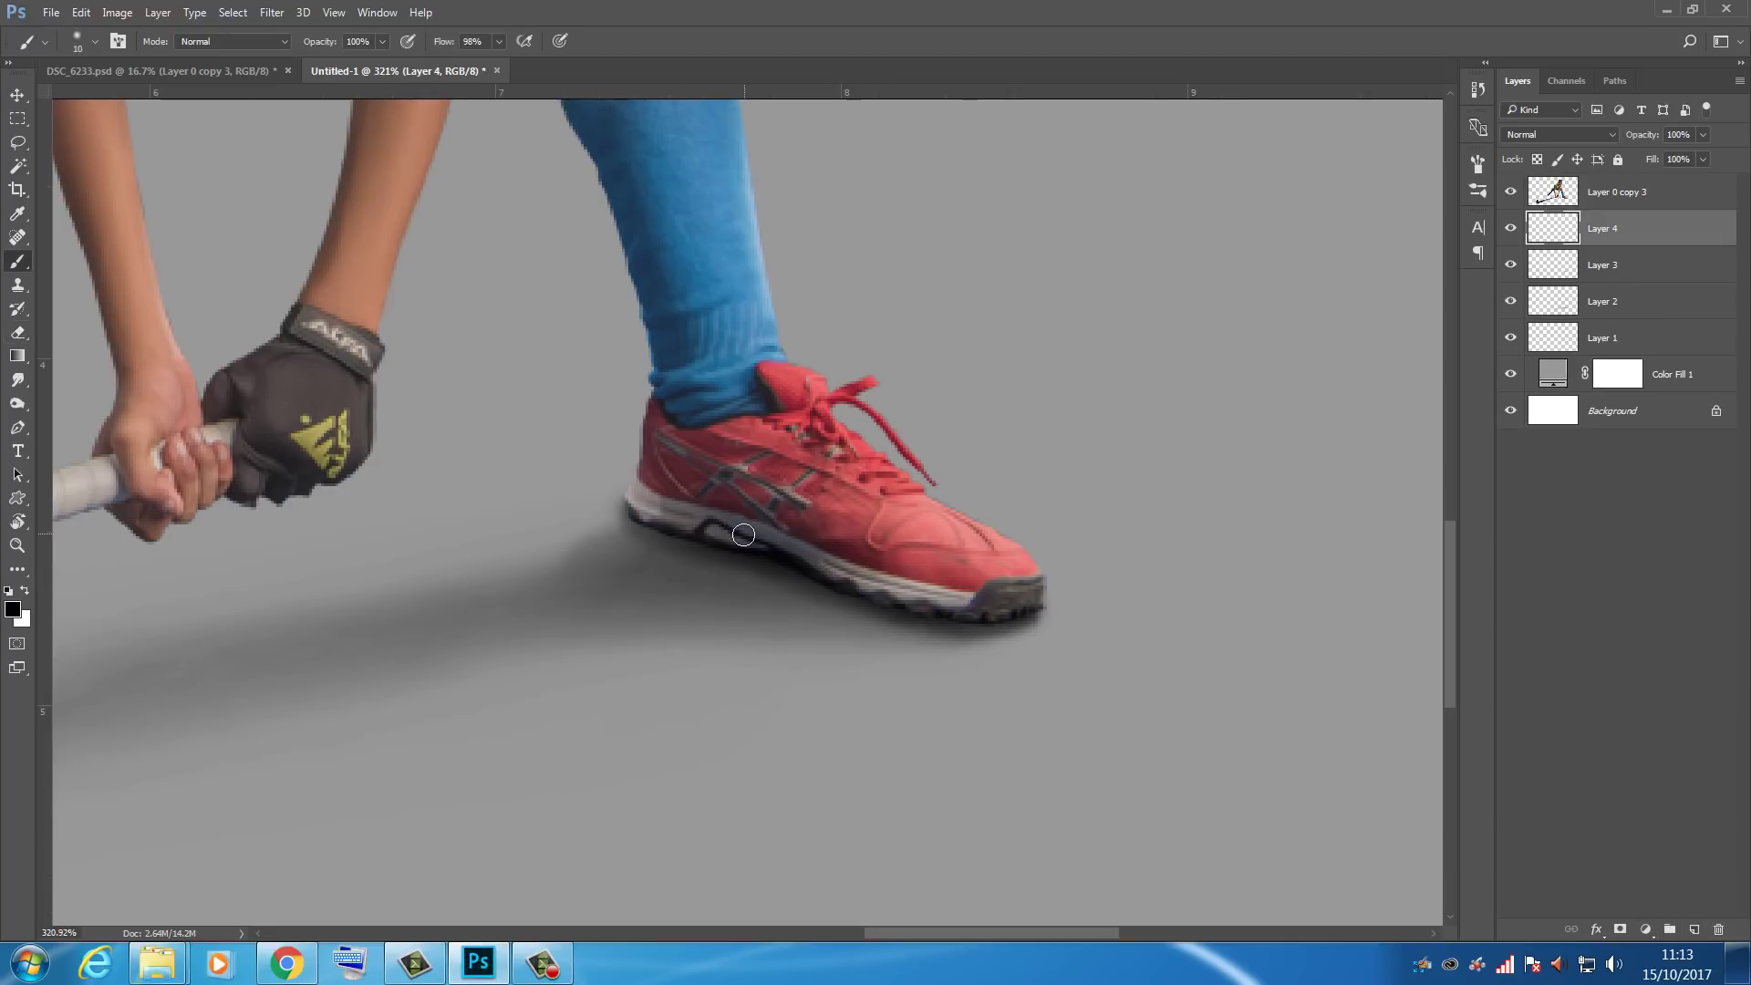
{"action": "left_click_drag", "start_coordinate": [705, 539], "coordinate": [751, 548]}
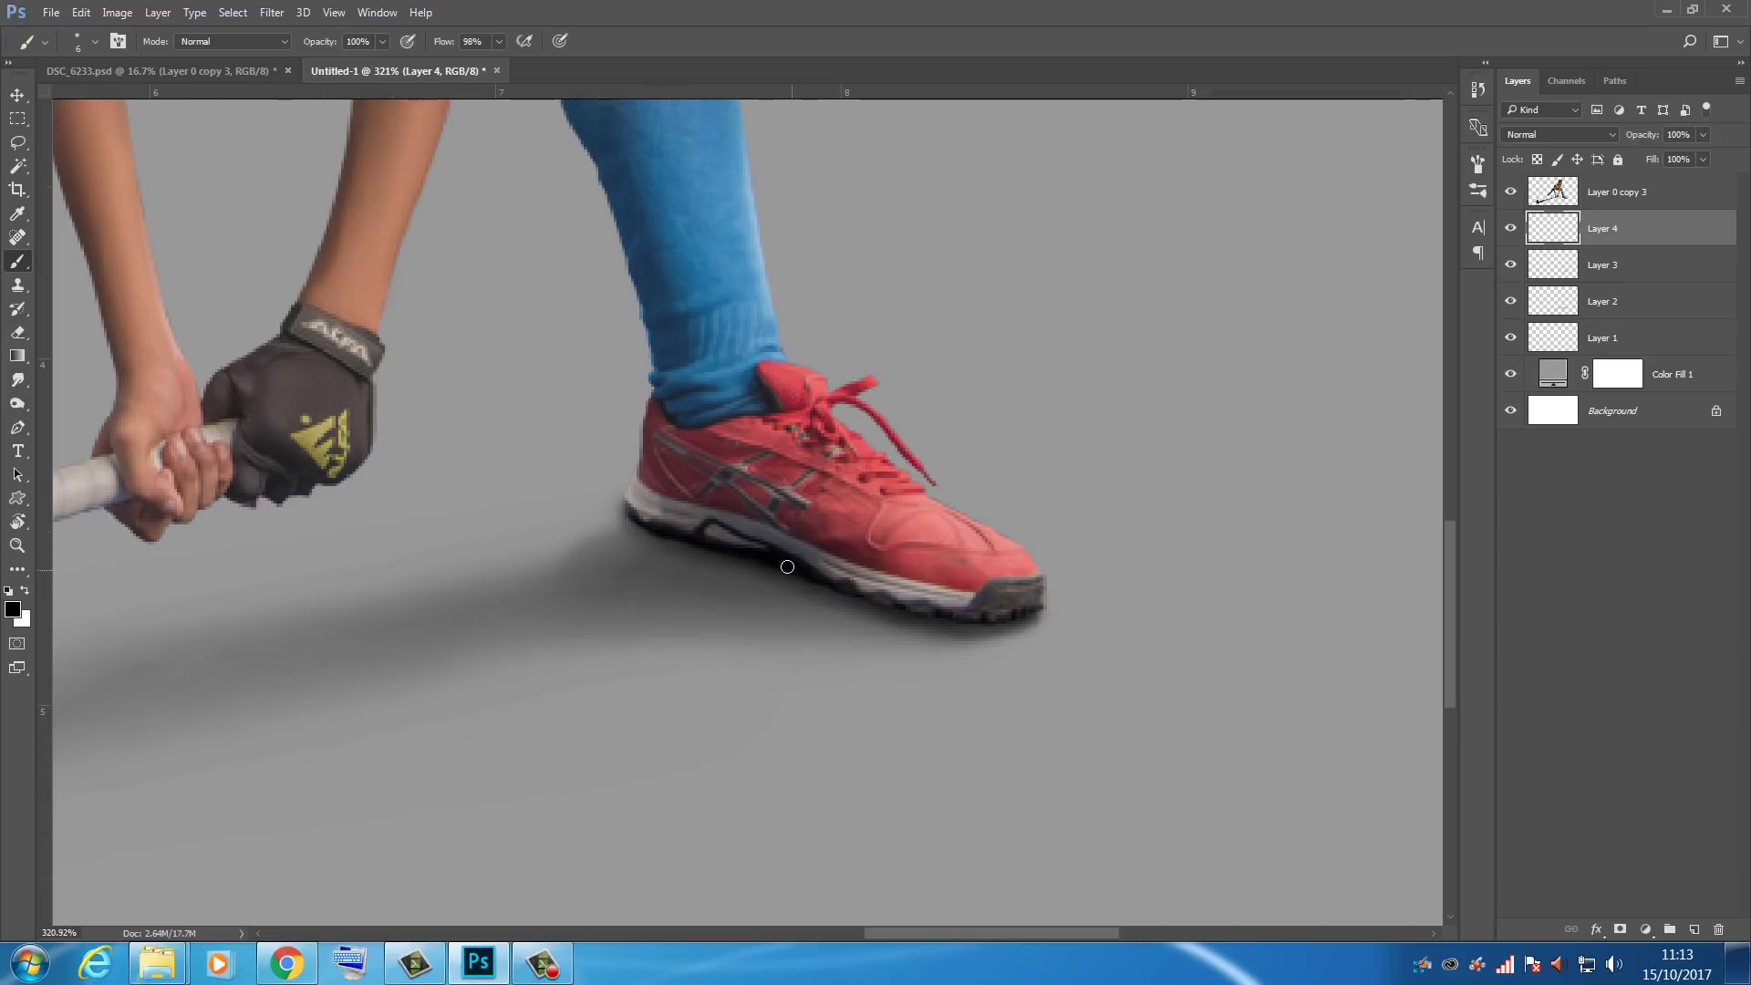
{"action": "left_click_drag", "start_coordinate": [862, 591], "coordinate": [915, 612]}
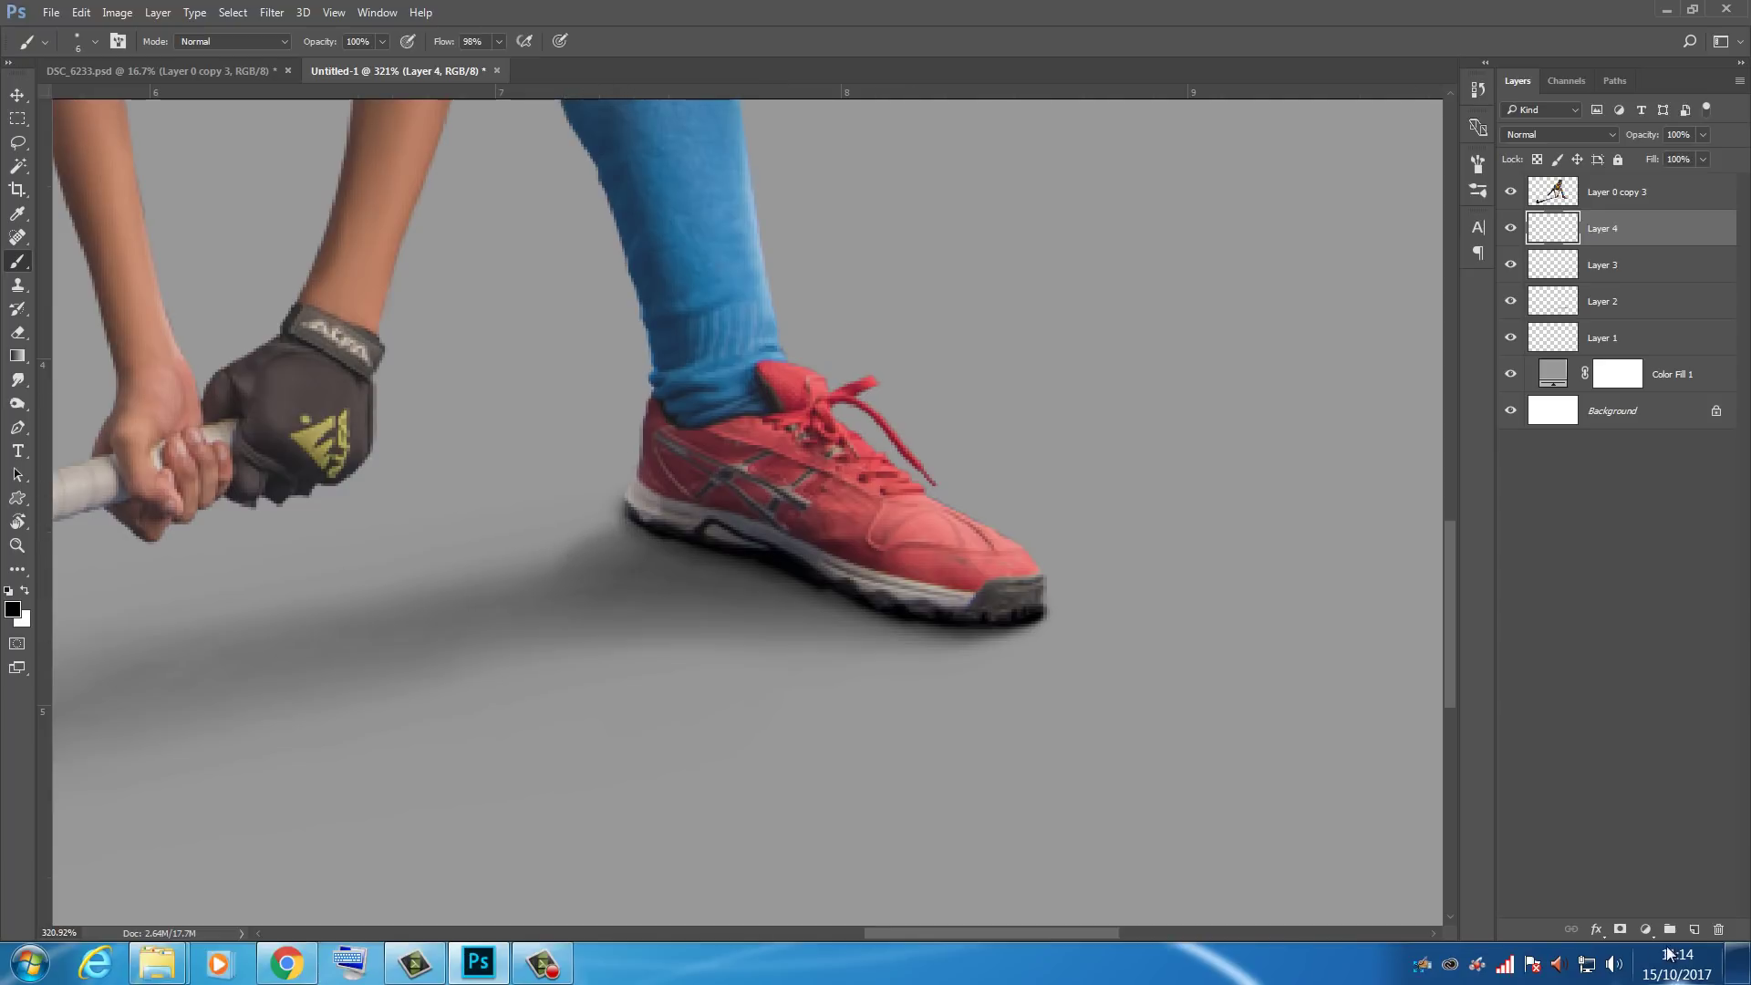
Step: Paint a small black shadow at the front shoe's heel on a new layer and merge it with Layer 4
{"action": "left_click", "coordinate": [1694, 929]}
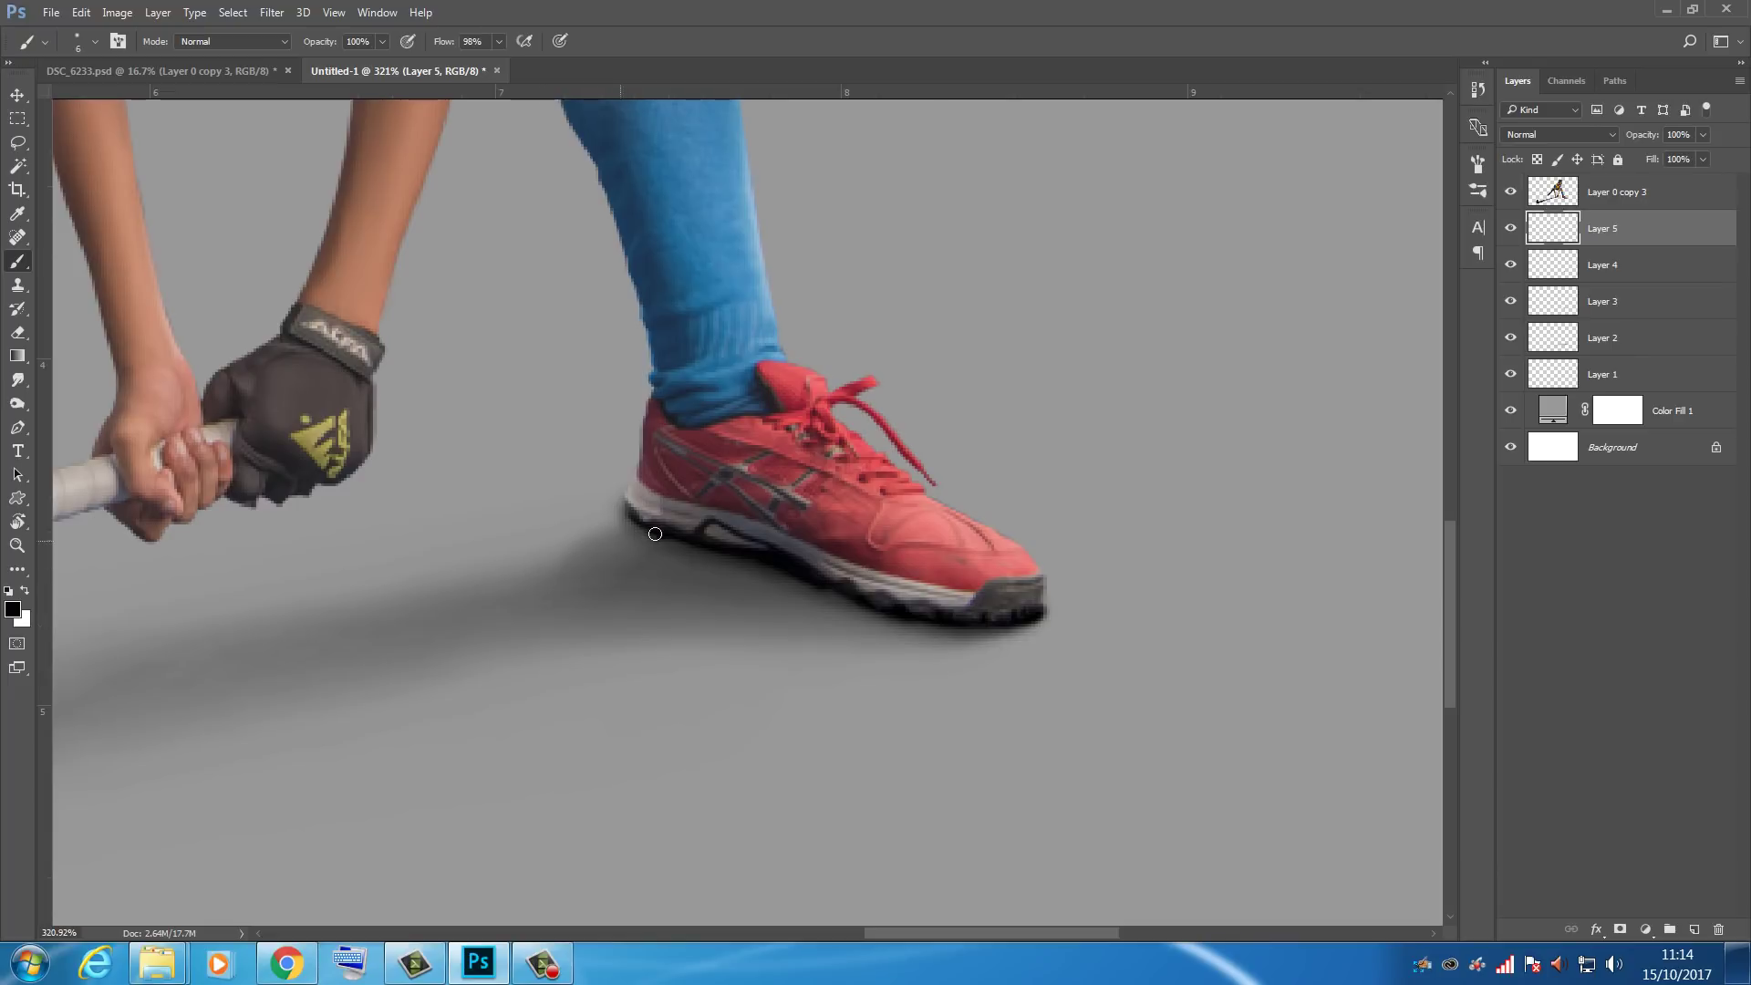
{"action": "mouse_move", "coordinate": [634, 517]}
{"action": "left_mouse_down"}
{"action": "mouse_move", "coordinate": [588, 547]}
{"action": "mouse_move", "coordinate": [598, 564]}
{"action": "mouse_move", "coordinate": [497, 551]}
{"action": "mouse_move", "coordinate": [614, 539]}
{"action": "mouse_move", "coordinate": [518, 552]}
{"action": "mouse_move", "coordinate": [522, 529]}
{"action": "mouse_move", "coordinate": [614, 529]}
{"action": "mouse_move", "coordinate": [534, 511]}
{"action": "mouse_move", "coordinate": [643, 549]}
{"action": "mouse_move", "coordinate": [559, 528]}
{"action": "left_mouse_up"}
{"action": "key", "text": "e"}
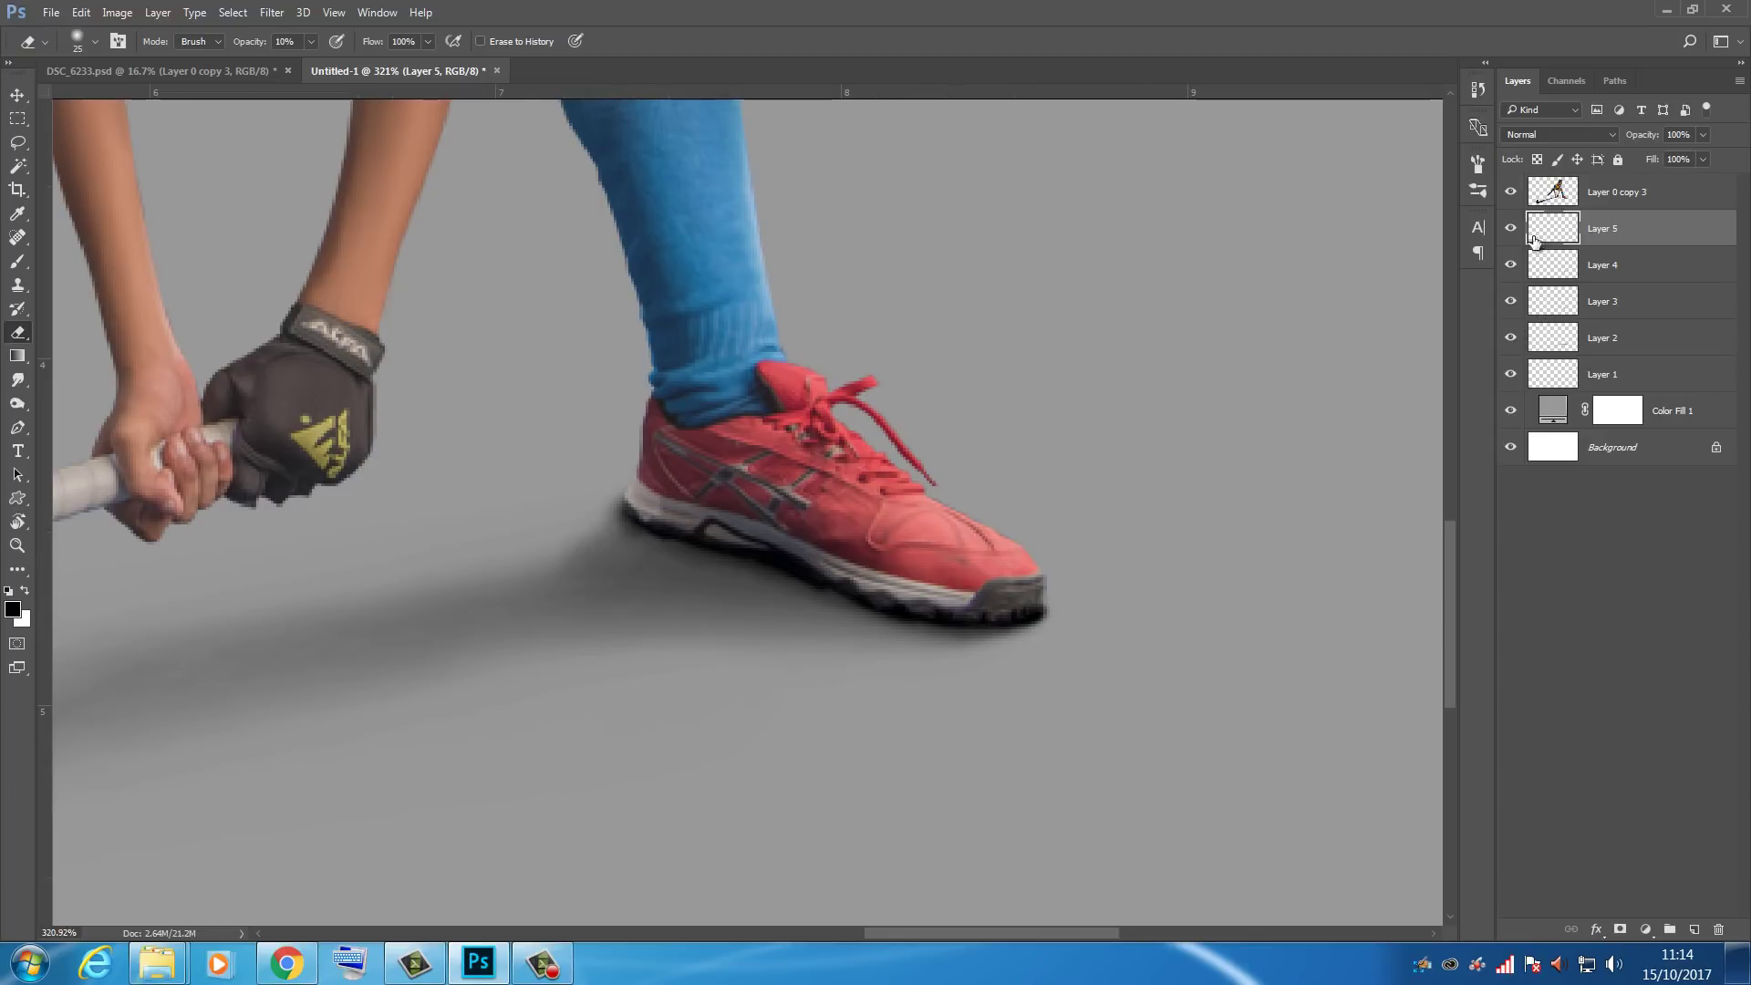
{"action": "left_click", "coordinate": [1616, 265], "text": "ctrl"}
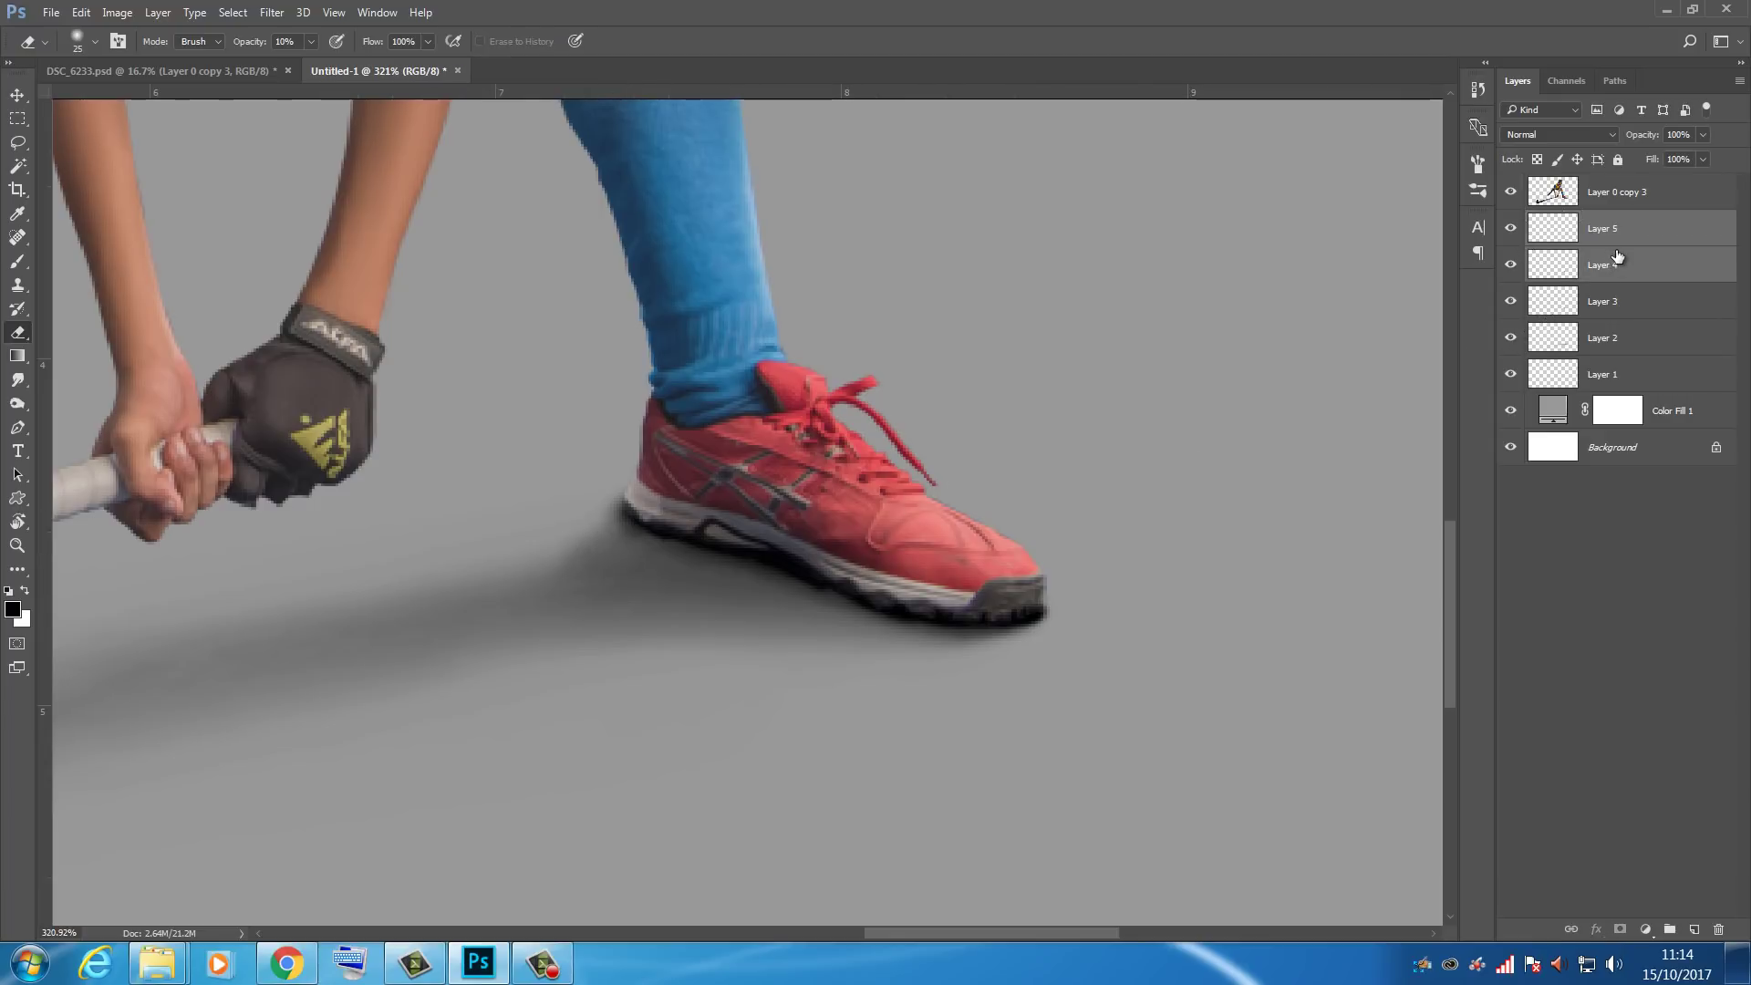
{"action": "key", "text": "ctrl+e"}
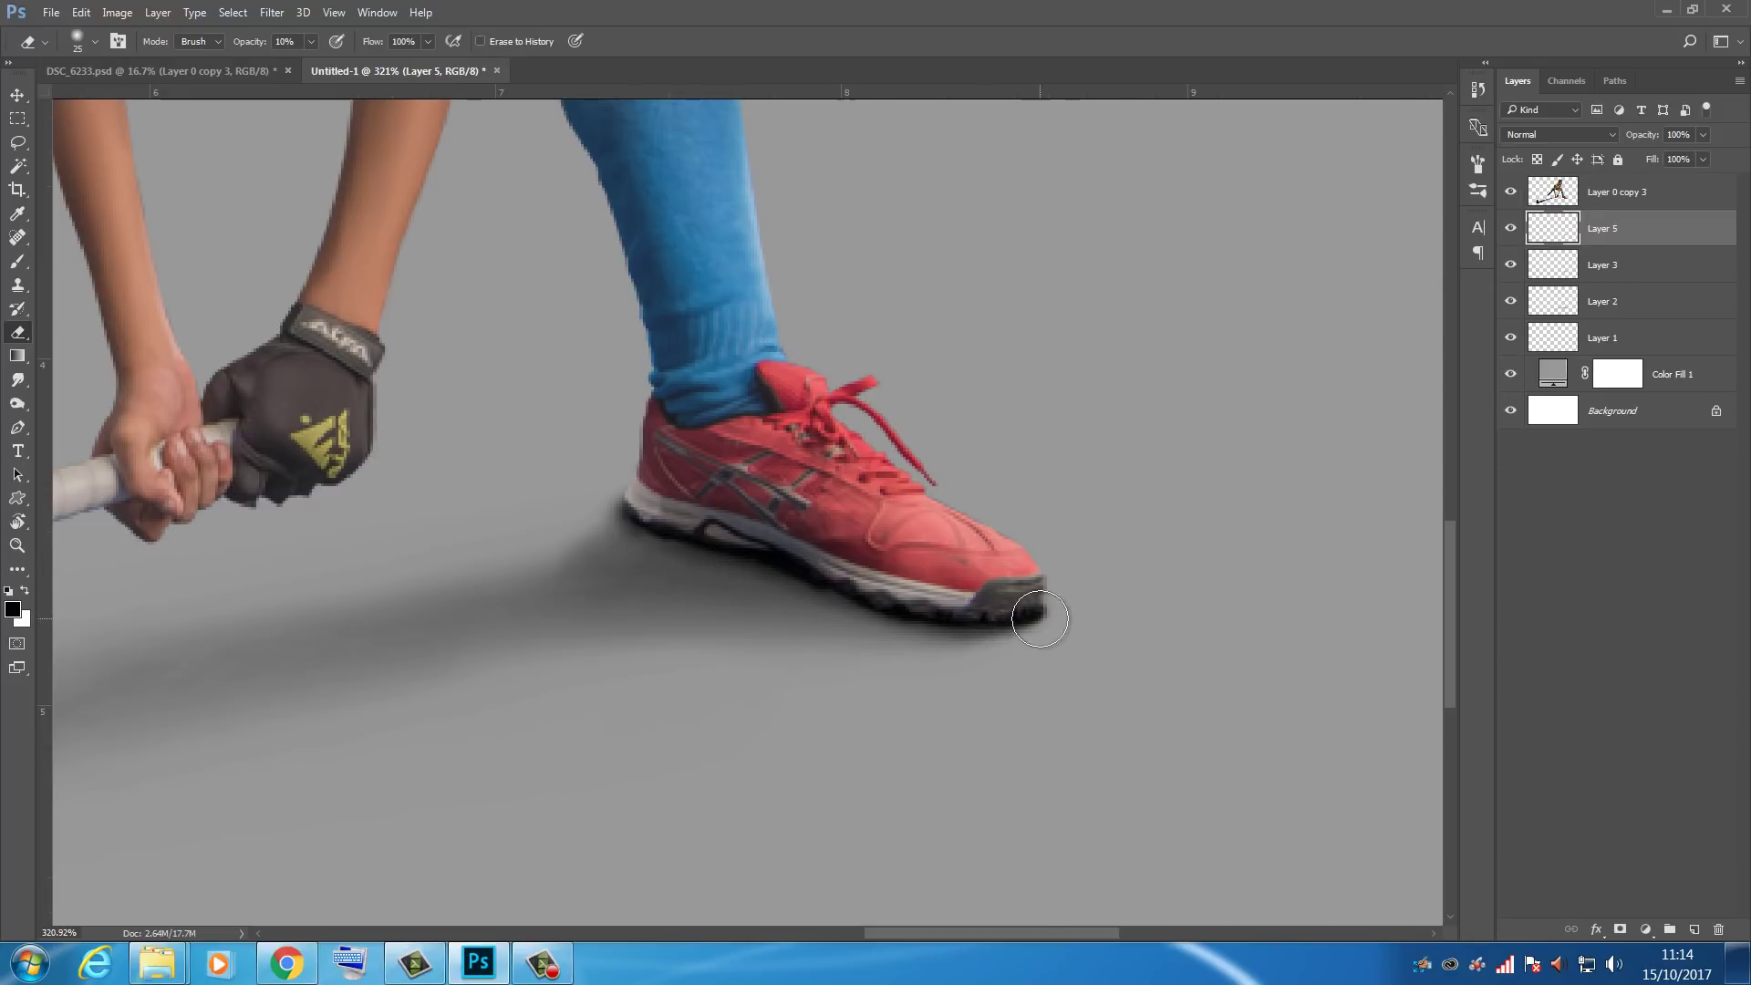
Step: Compare the whole image with the shadow layers hidden and shown
{"action": "left_click", "coordinate": [1513, 274]}
{"action": "left_click", "coordinate": [1513, 274]}
{"action": "left_click", "coordinate": [1548, 275]}
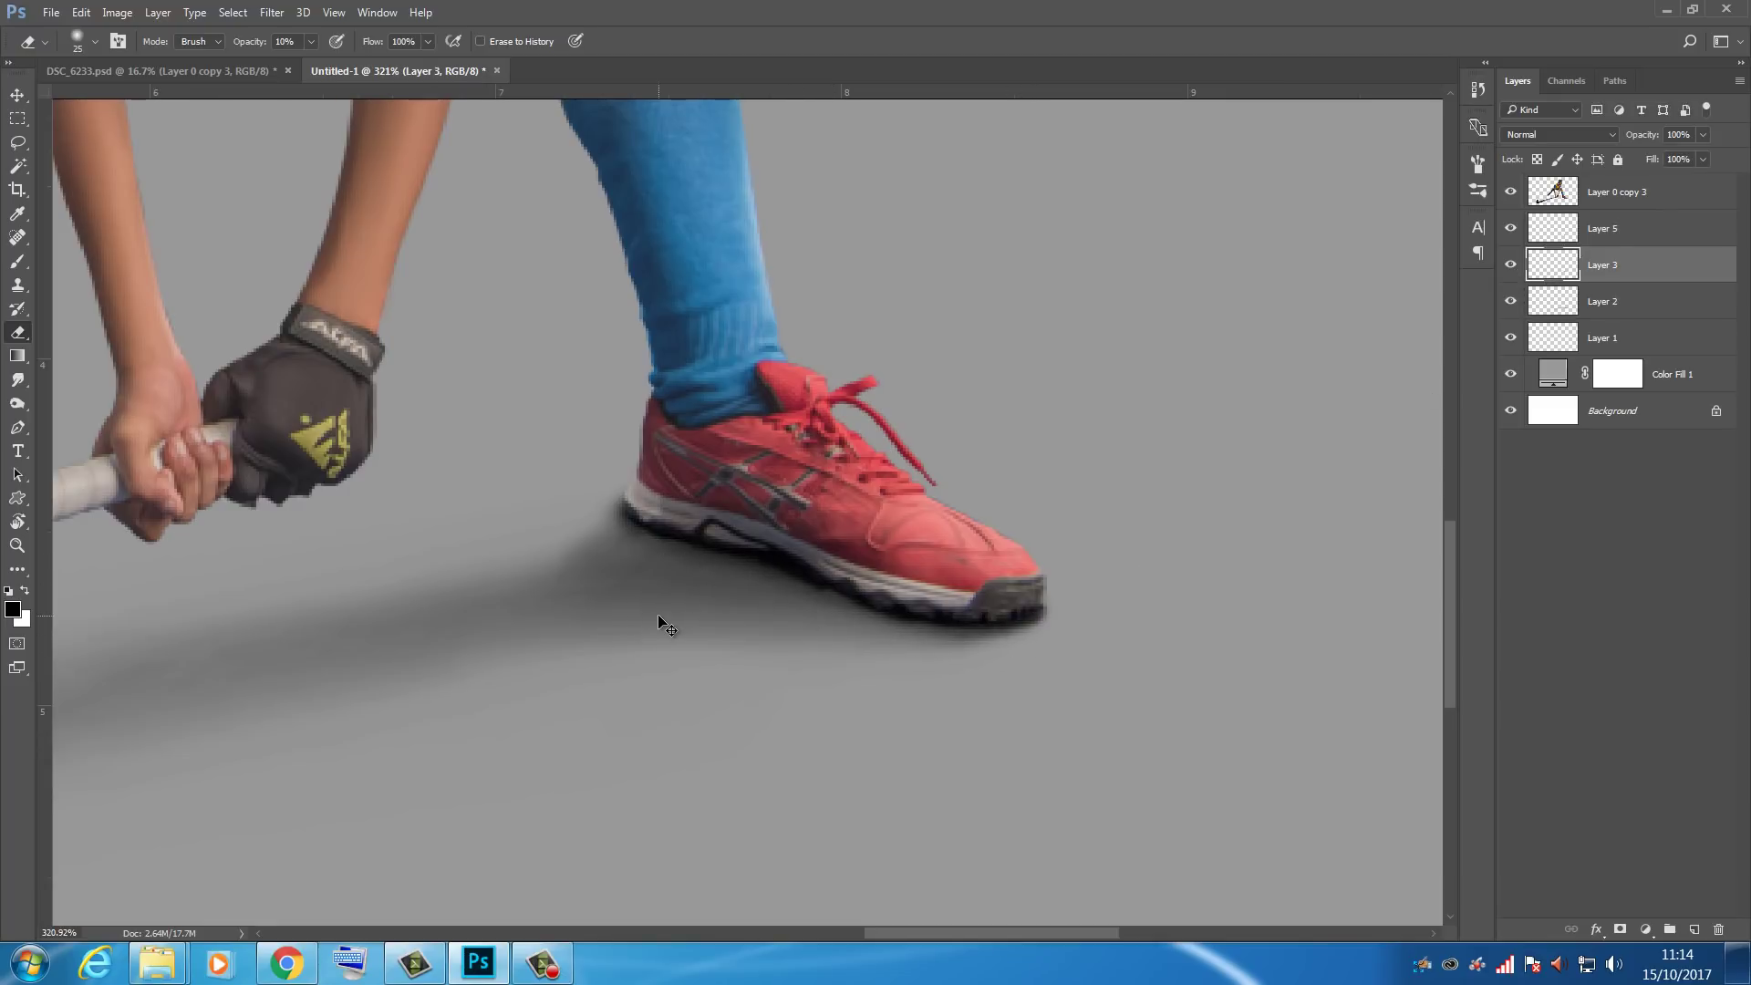
{"action": "key", "text": "ctrl+0"}
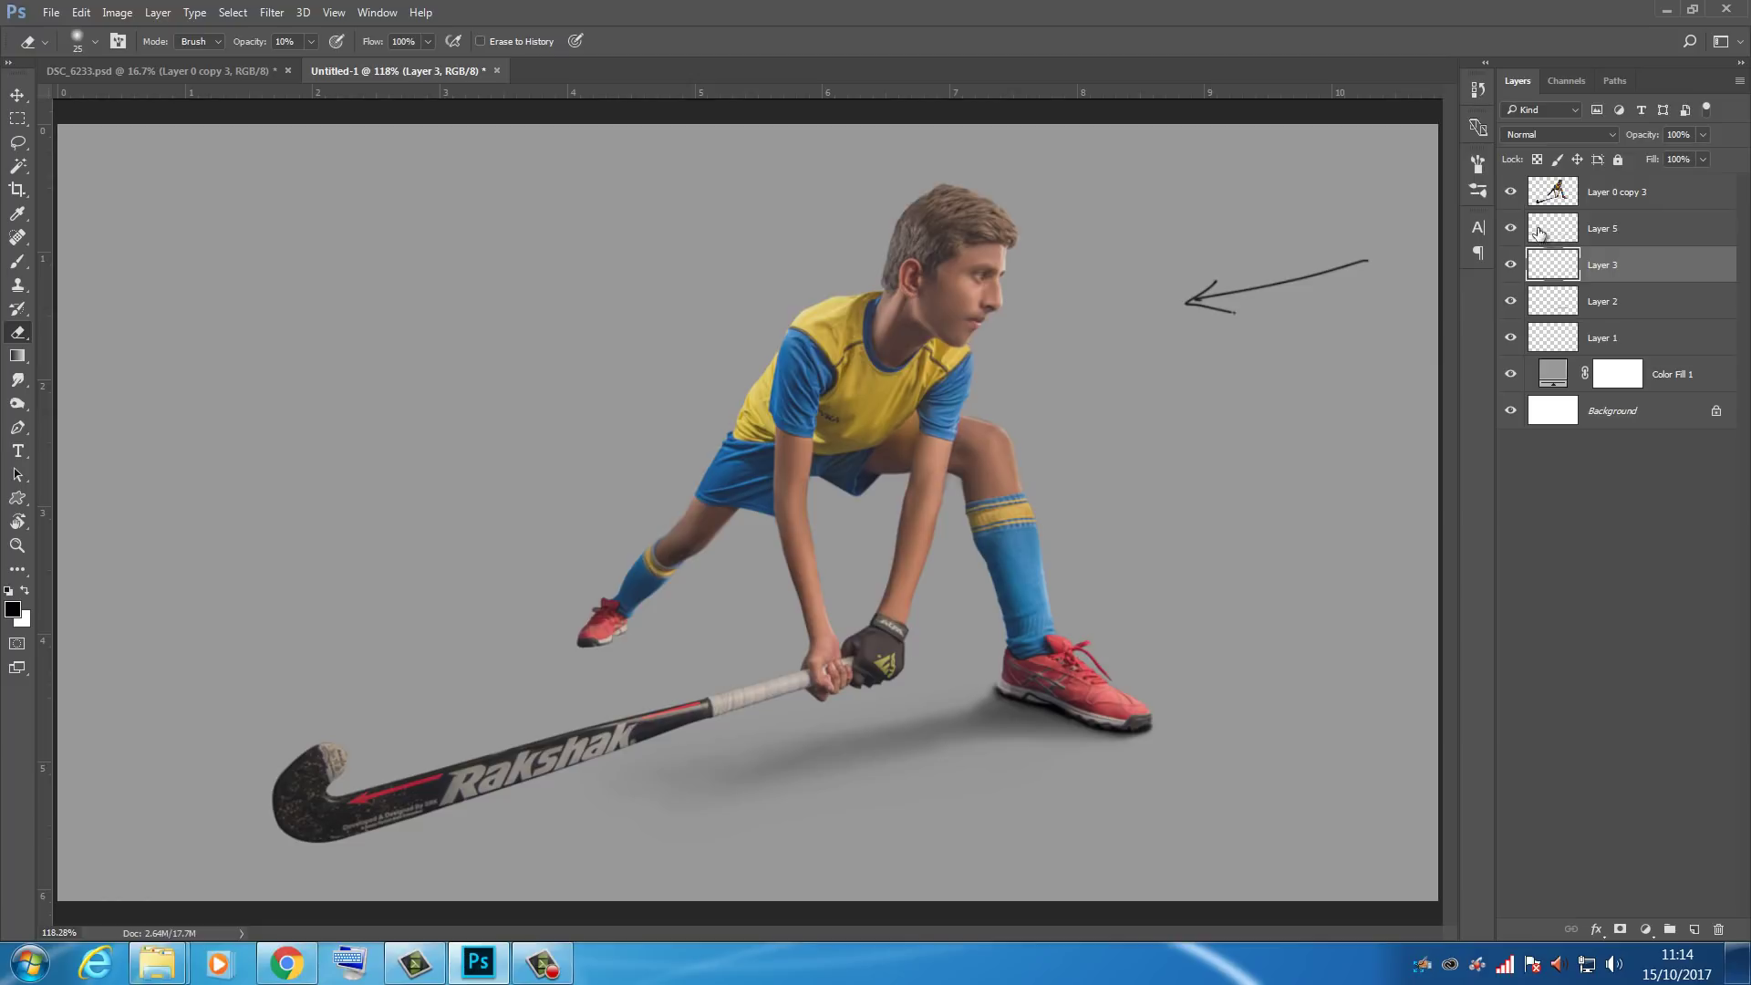
{"action": "left_click", "coordinate": [1512, 341]}
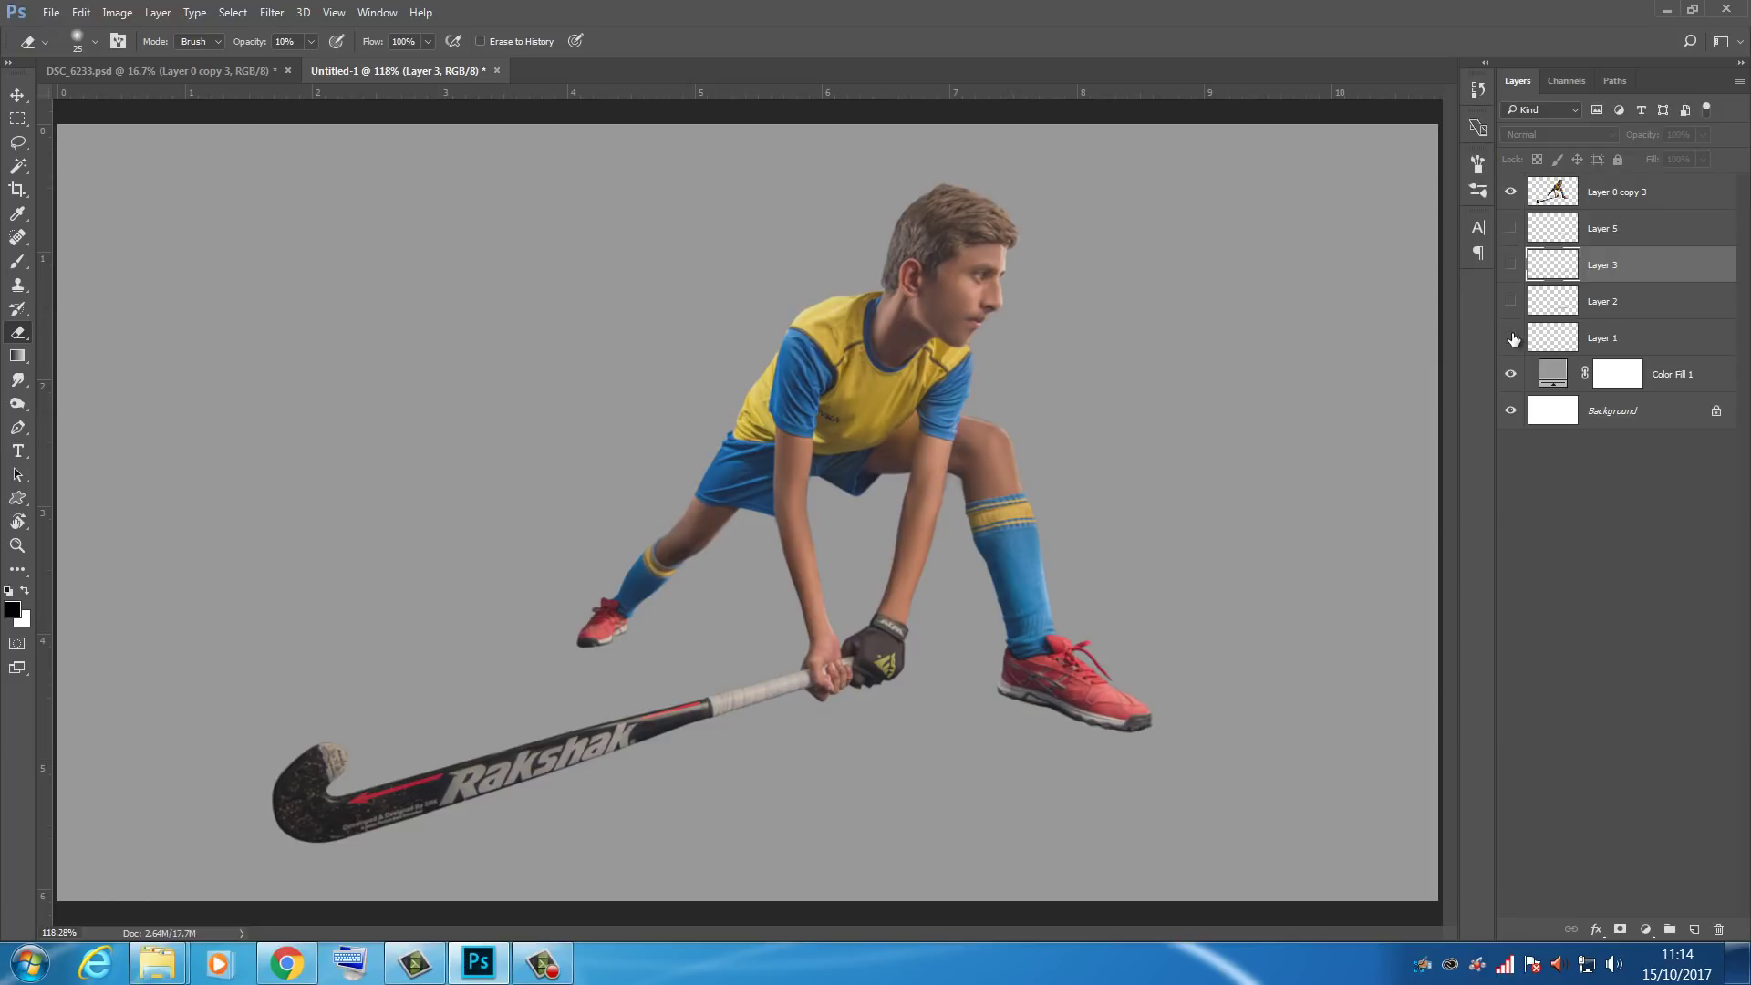
{"action": "left_click", "coordinate": [1512, 229]}
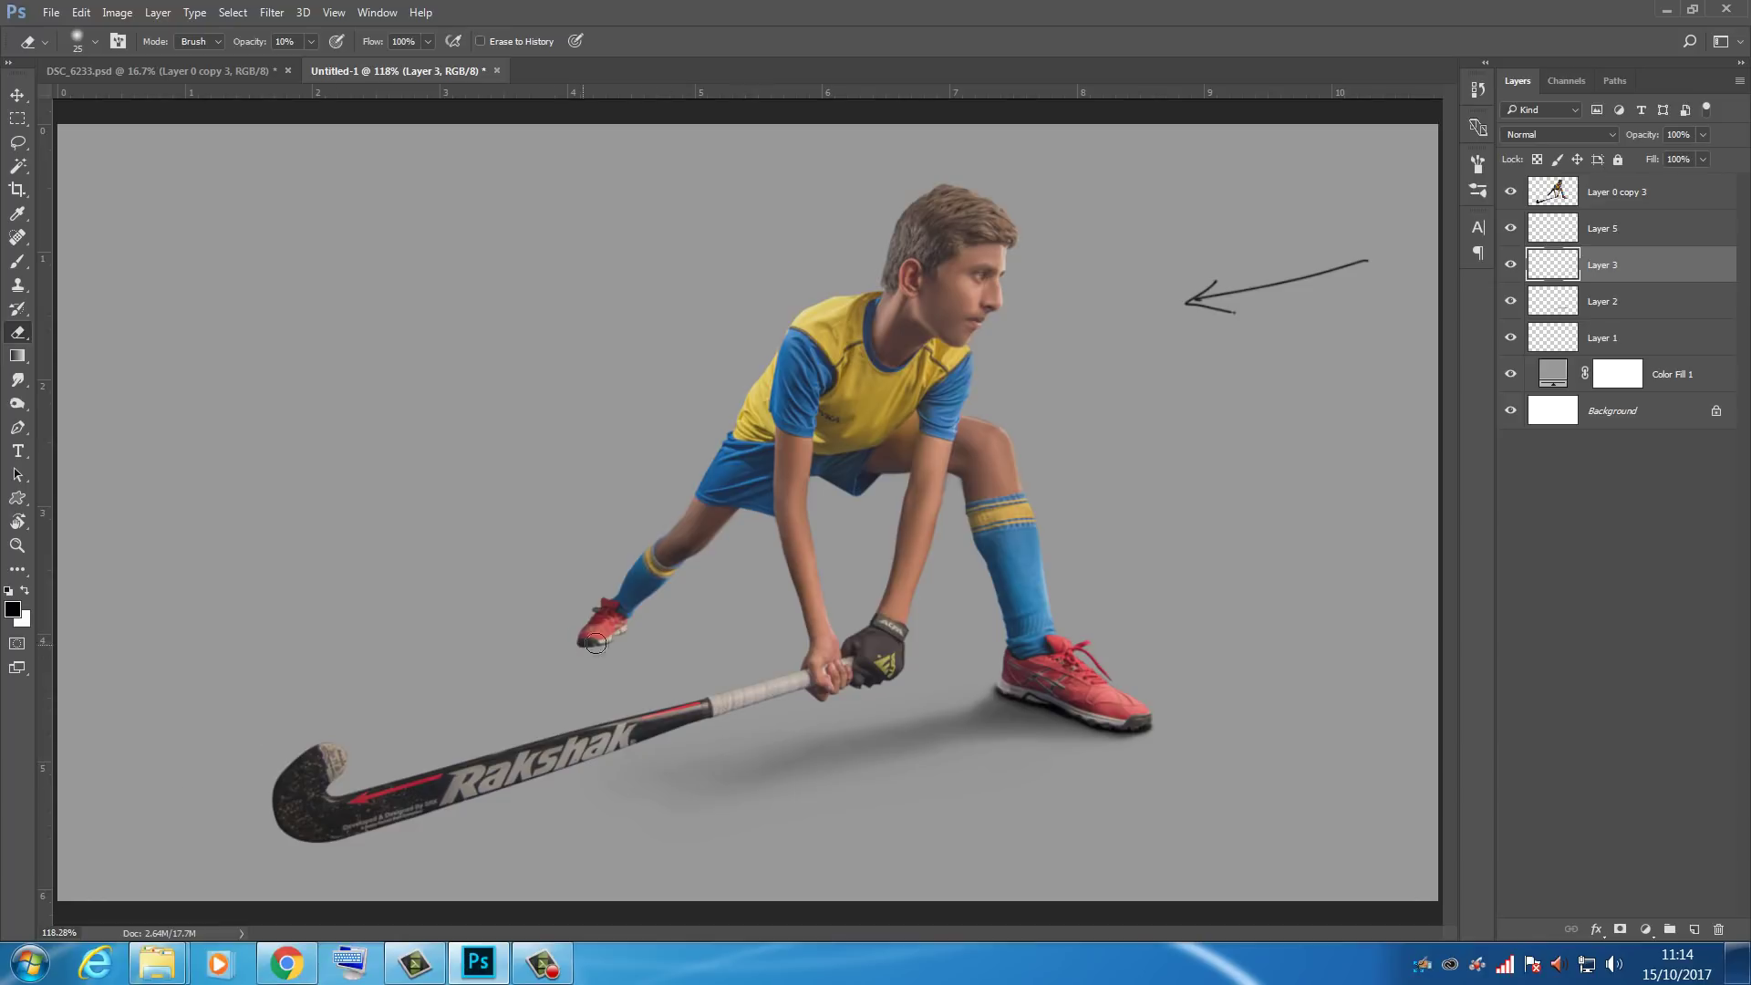
Step: Add a new layer above Layer 5 and paint a solid black shadow stretching away from the rear shoe's toe
{"action": "left_click", "coordinate": [1644, 237]}
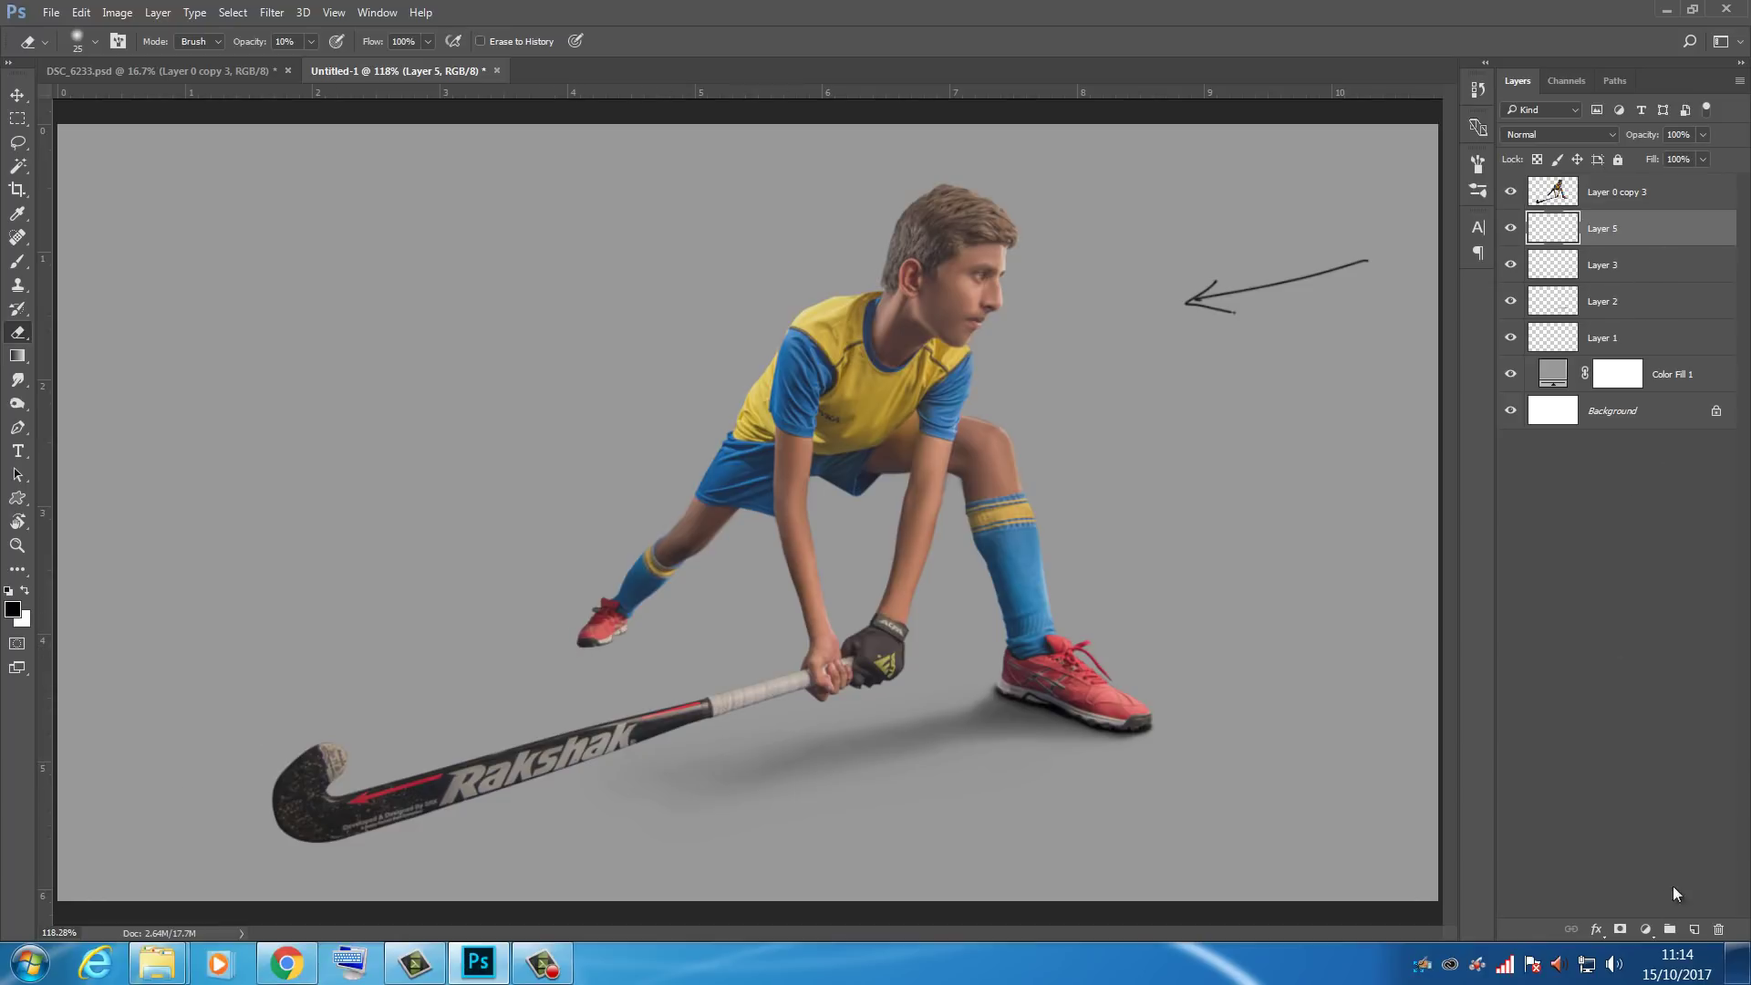
{"action": "left_click", "coordinate": [1695, 930]}
{"action": "key", "text": "b"}
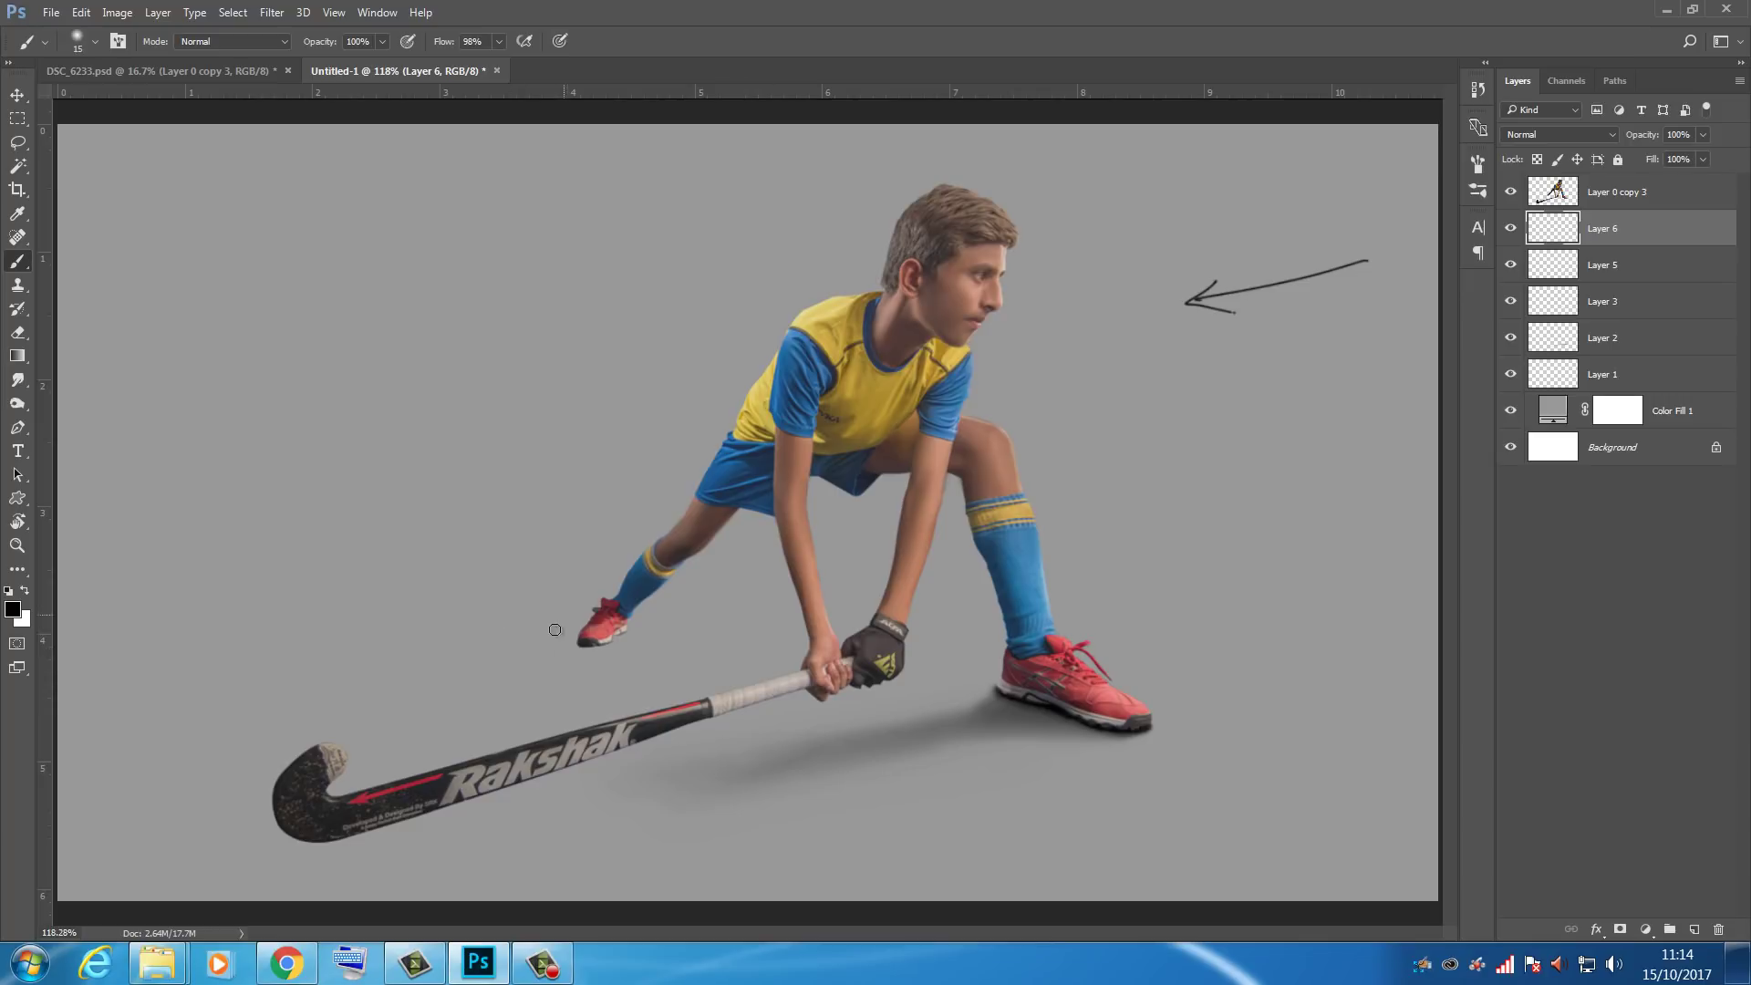
{"action": "left_click_drag", "start_coordinate": [596, 685], "coordinate": [693, 680]}
{"action": "left_click_drag", "start_coordinate": [550, 629], "coordinate": [863, 665]}
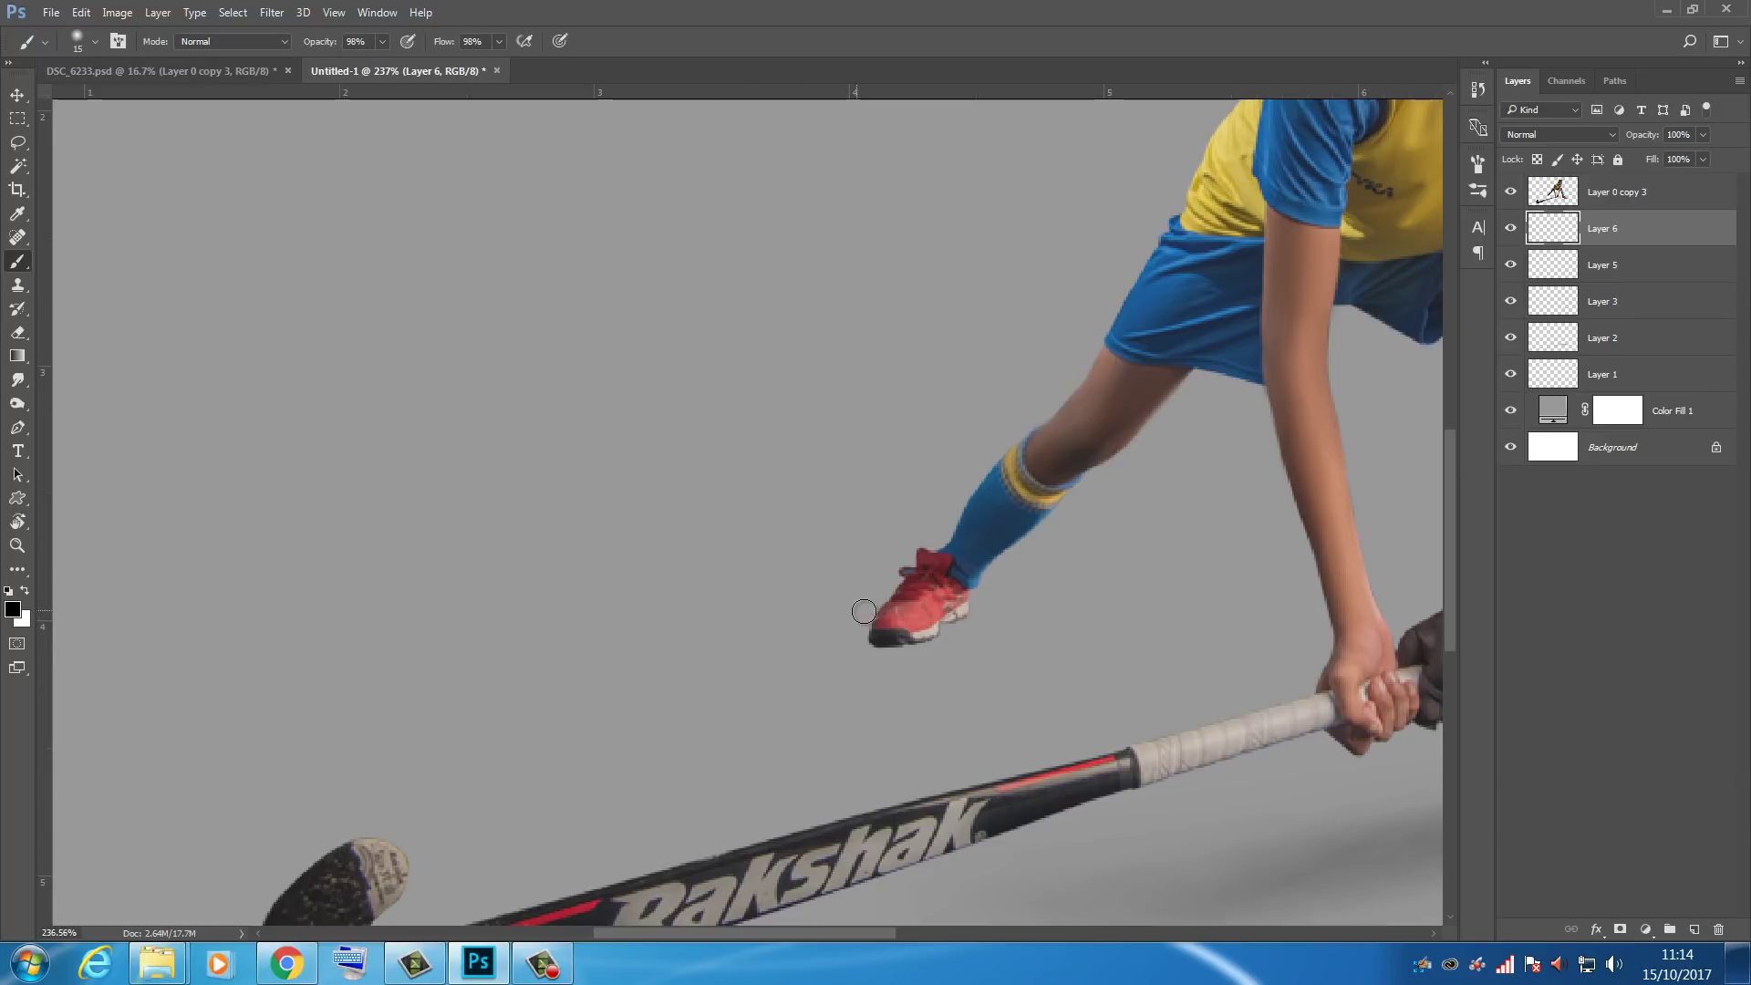
{"action": "mouse_move", "coordinate": [911, 598]}
{"action": "left_mouse_down"}
{"action": "mouse_move", "coordinate": [707, 627]}
{"action": "mouse_move", "coordinate": [917, 629]}
{"action": "mouse_move", "coordinate": [742, 626]}
{"action": "mouse_move", "coordinate": [848, 637]}
{"action": "mouse_move", "coordinate": [634, 662]}
{"action": "left_mouse_up"}
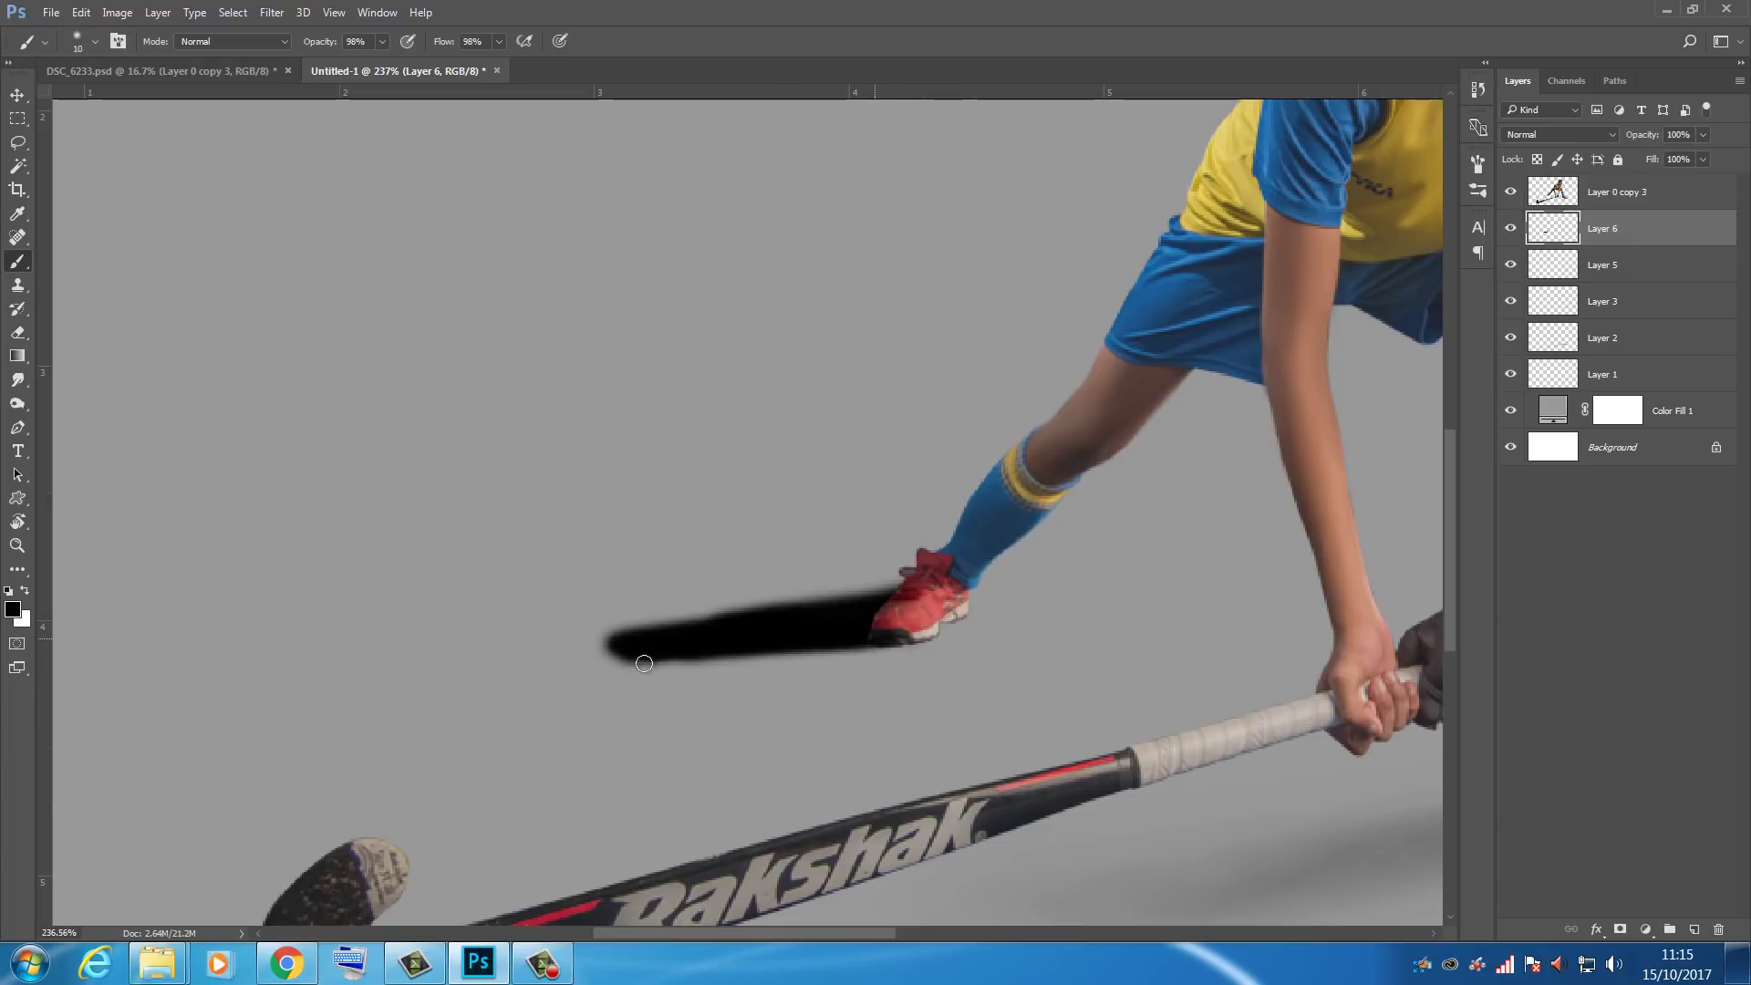
Step: Soften and fade the rear shoe's shadow with a soft eraser at 20% opacity
{"action": "key", "text": "e"}
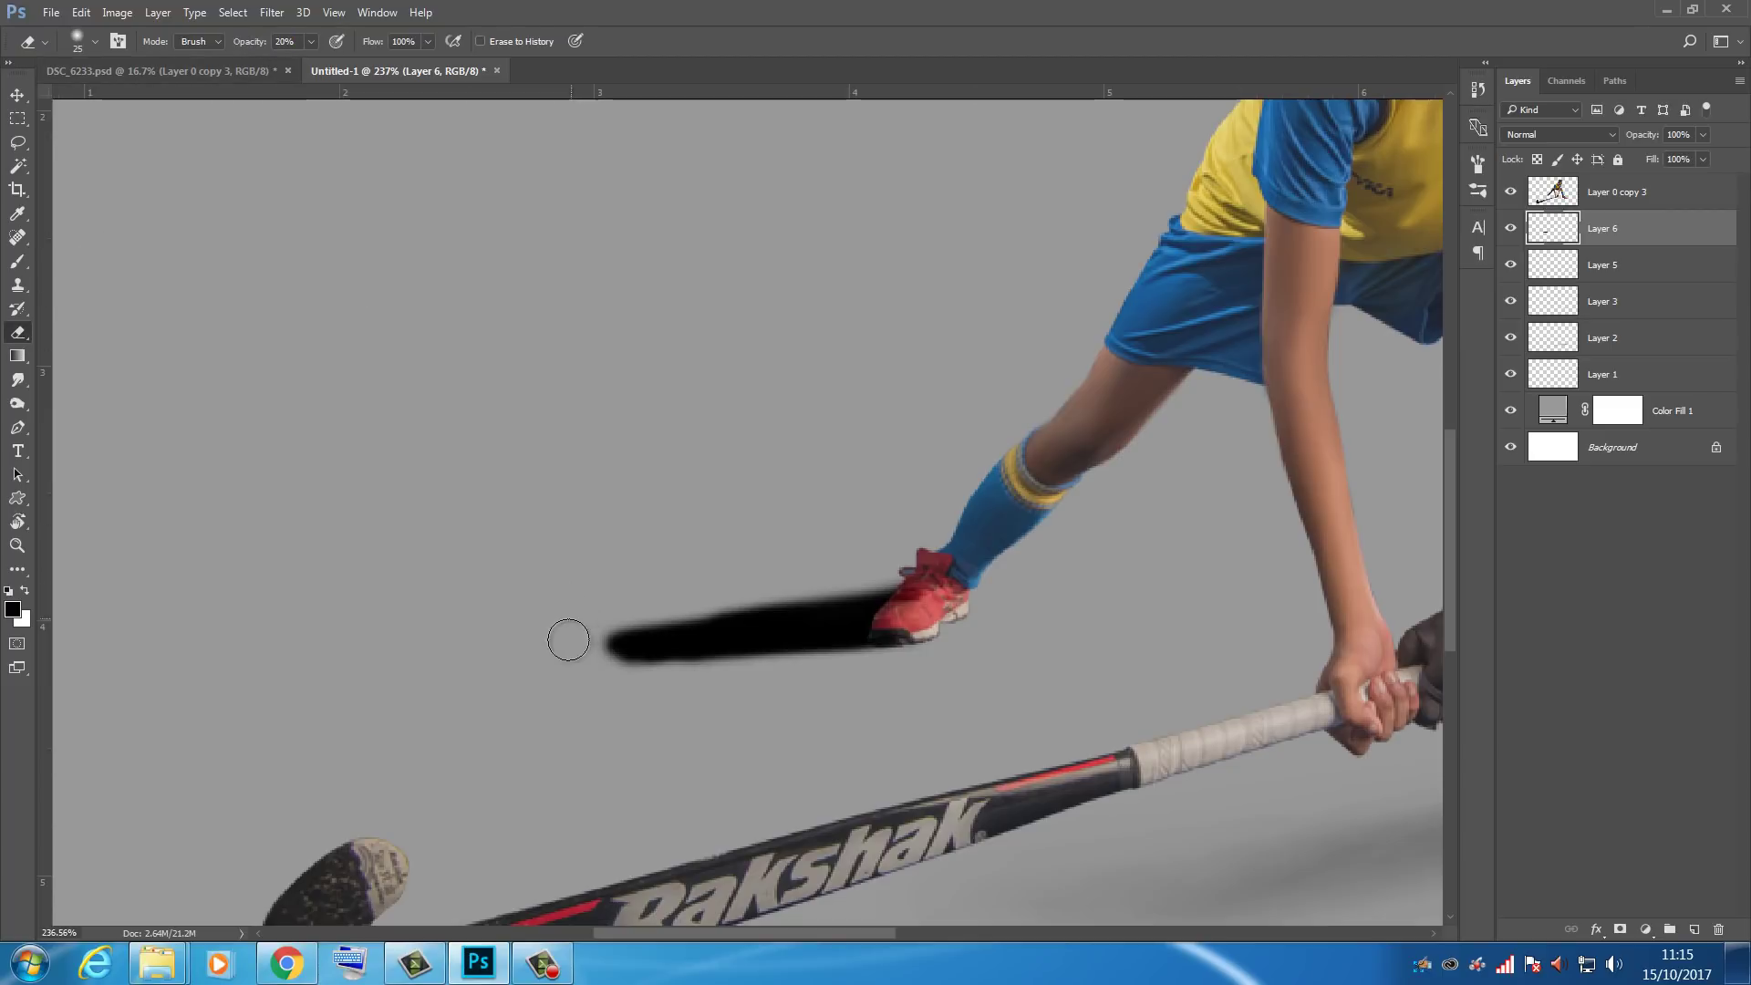
{"action": "key", "text": "bracketright"}
{"action": "key", "text": "bracketright"}
{"action": "key", "text": "bracketright"}
{"action": "key", "text": "bracketright"}
{"action": "mouse_move", "coordinate": [711, 594]}
{"action": "left_mouse_down"}
{"action": "mouse_move", "coordinate": [518, 628]}
{"action": "mouse_move", "coordinate": [763, 563]}
{"action": "mouse_move", "coordinate": [850, 572]}
{"action": "mouse_move", "coordinate": [759, 637]}
{"action": "mouse_move", "coordinate": [731, 707]}
{"action": "mouse_move", "coordinate": [826, 702]}
{"action": "mouse_move", "coordinate": [747, 688]}
{"action": "mouse_move", "coordinate": [809, 687]}
{"action": "left_mouse_up"}
{"action": "key", "text": "bracketleft"}
{"action": "mouse_move", "coordinate": [598, 594]}
{"action": "left_mouse_down"}
{"action": "mouse_move", "coordinate": [638, 602]}
{"action": "mouse_move", "coordinate": [652, 583]}
{"action": "mouse_move", "coordinate": [579, 598]}
{"action": "mouse_move", "coordinate": [828, 563]}
{"action": "mouse_move", "coordinate": [809, 563]}
{"action": "left_mouse_up"}
{"action": "mouse_move", "coordinate": [556, 622]}
{"action": "left_mouse_down"}
{"action": "mouse_move", "coordinate": [543, 629]}
{"action": "mouse_move", "coordinate": [584, 638]}
{"action": "mouse_move", "coordinate": [578, 665]}
{"action": "mouse_move", "coordinate": [680, 696]}
{"action": "mouse_move", "coordinate": [571, 712]}
{"action": "mouse_move", "coordinate": [915, 684]}
{"action": "left_mouse_up"}
{"action": "key", "text": "bracketleft"}
{"action": "key", "text": "bracketleft"}
{"action": "mouse_move", "coordinate": [663, 696]}
{"action": "left_mouse_down"}
{"action": "mouse_move", "coordinate": [690, 683]}
{"action": "mouse_move", "coordinate": [641, 681]}
{"action": "mouse_move", "coordinate": [791, 668]}
{"action": "left_mouse_up"}
{"action": "mouse_move", "coordinate": [854, 579]}
{"action": "left_mouse_down"}
{"action": "mouse_move", "coordinate": [747, 587]}
{"action": "mouse_move", "coordinate": [903, 566]}
{"action": "mouse_move", "coordinate": [733, 584]}
{"action": "mouse_move", "coordinate": [892, 582]}
{"action": "left_mouse_up"}
{"action": "mouse_move", "coordinate": [778, 704]}
{"action": "left_mouse_down"}
{"action": "mouse_move", "coordinate": [874, 666]}
{"action": "mouse_move", "coordinate": [773, 679]}
{"action": "mouse_move", "coordinate": [905, 674]}
{"action": "mouse_move", "coordinate": [793, 691]}
{"action": "left_mouse_up"}
{"action": "mouse_move", "coordinate": [1003, 621]}
{"action": "left_mouse_down"}
{"action": "mouse_move", "coordinate": [684, 644]}
{"action": "mouse_move", "coordinate": [1081, 623]}
{"action": "left_mouse_up"}
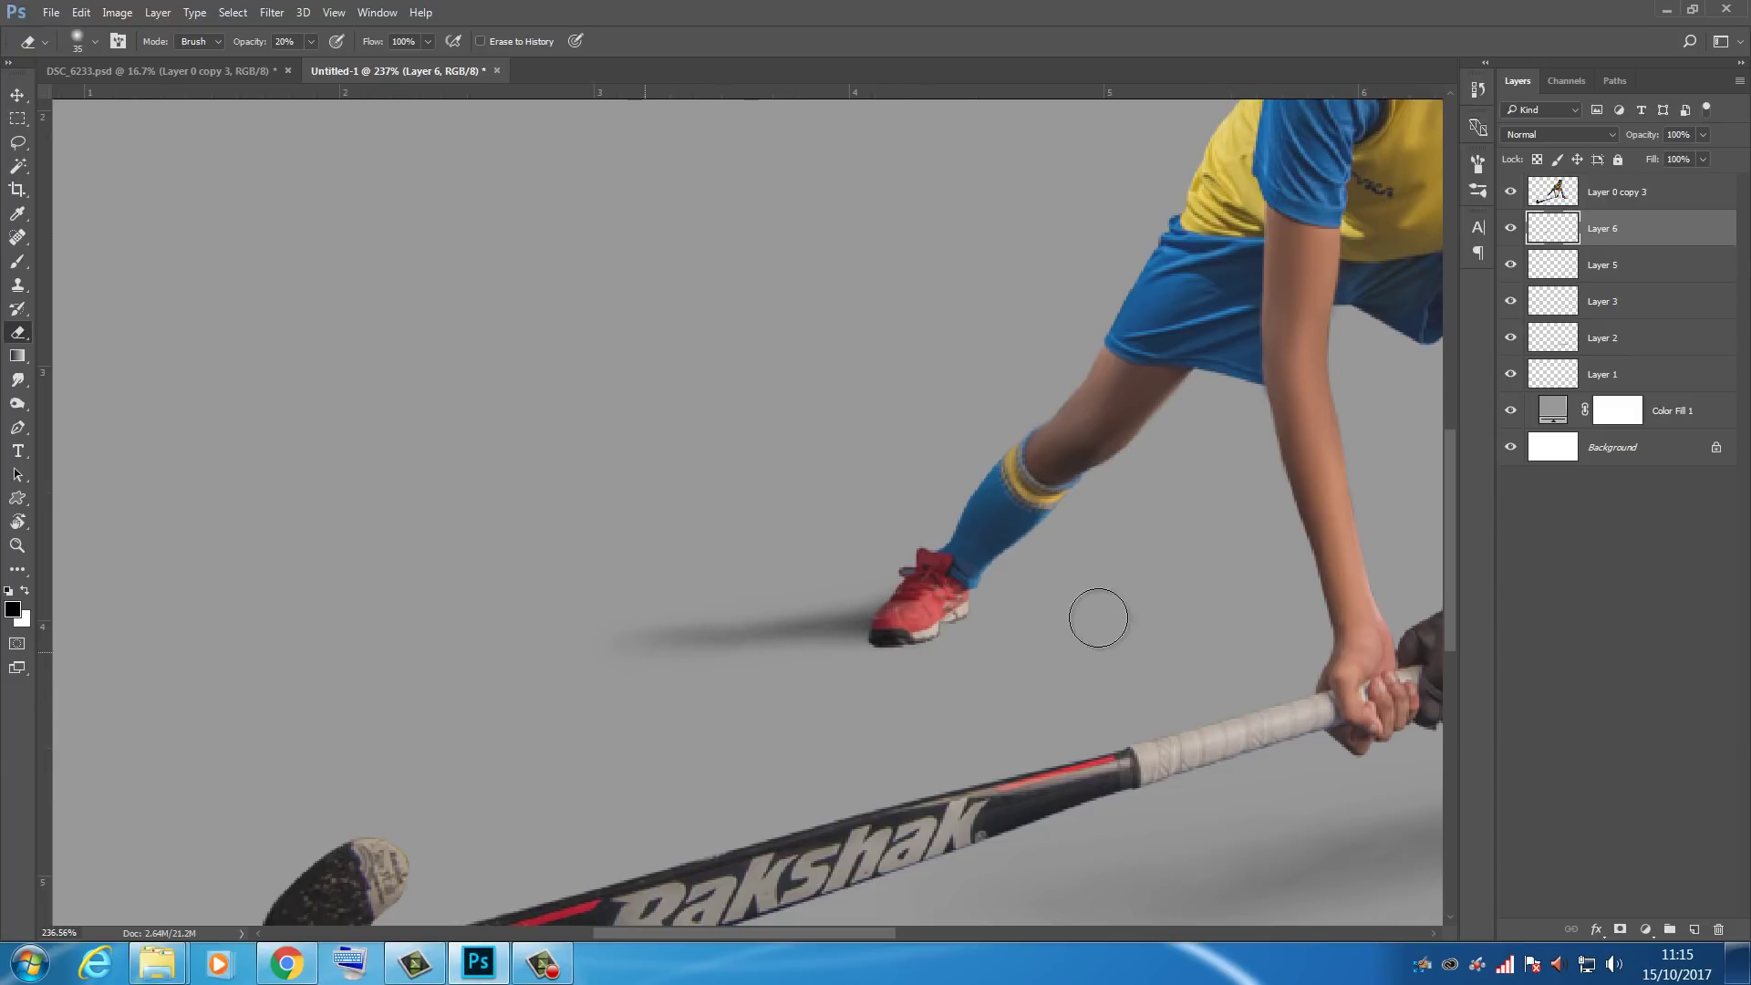
Step: Move the rear shoe's shadow slightly down to meet the sole and tidy it with a 5 px eraser
{"action": "key", "text": "v"}
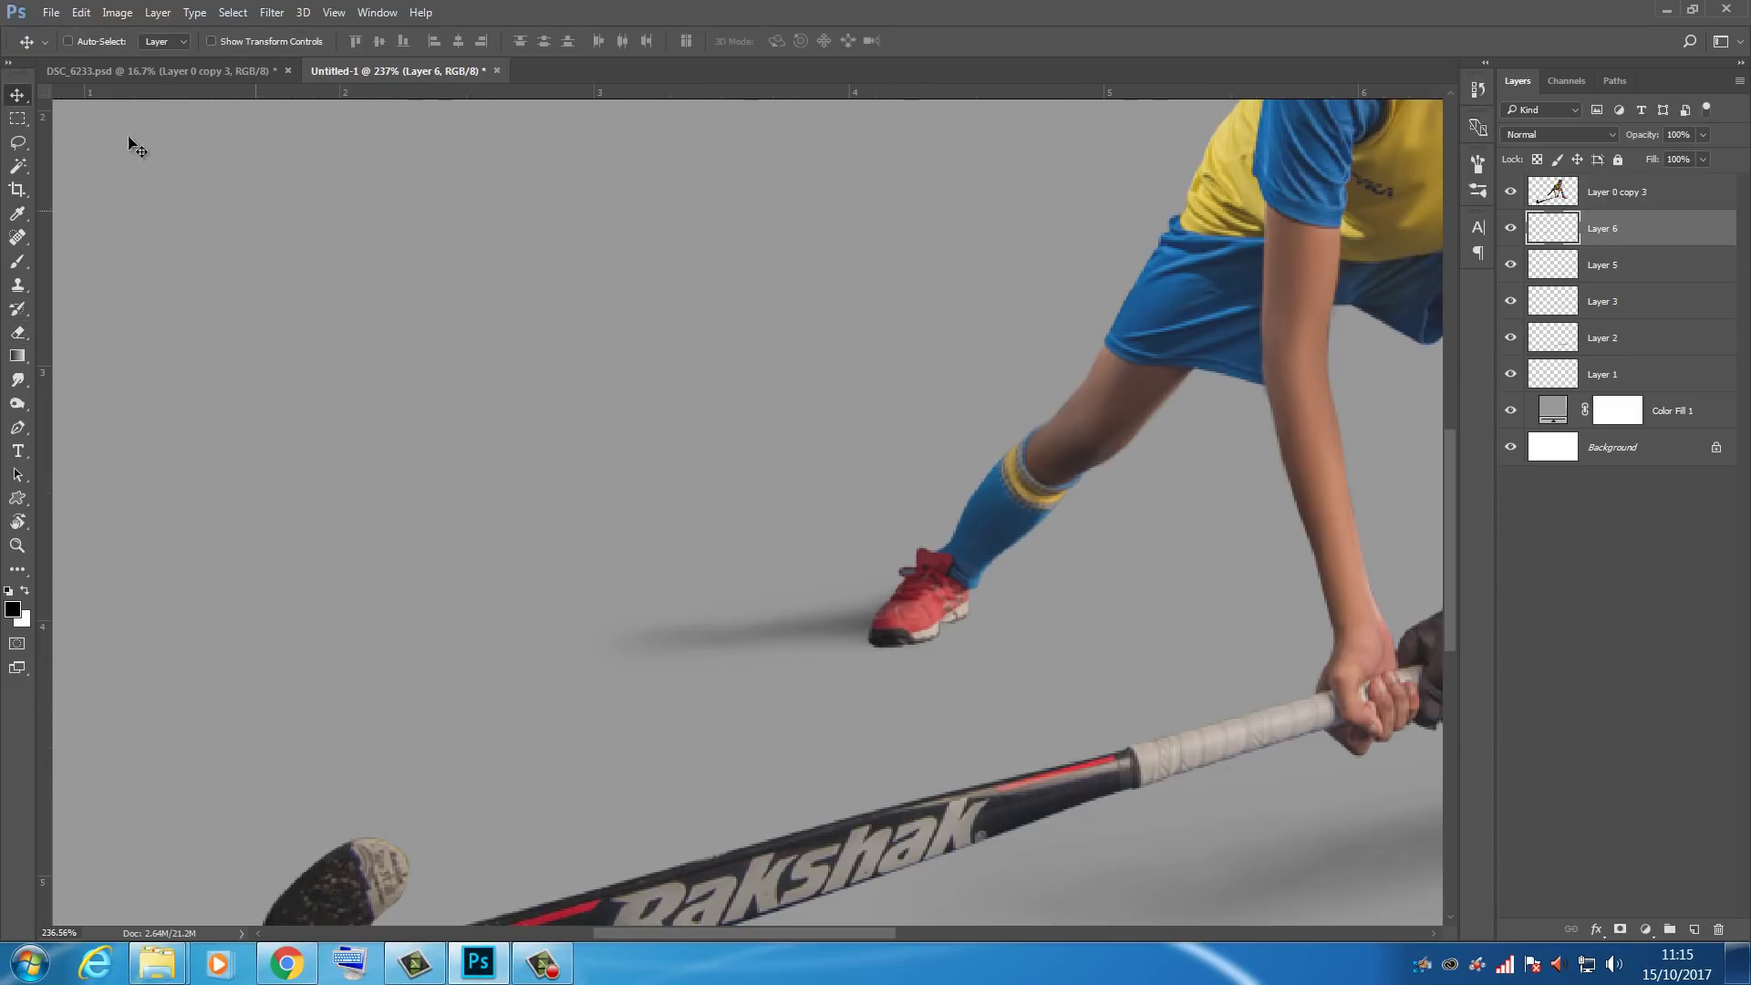
{"action": "left_click", "coordinate": [976, 520]}
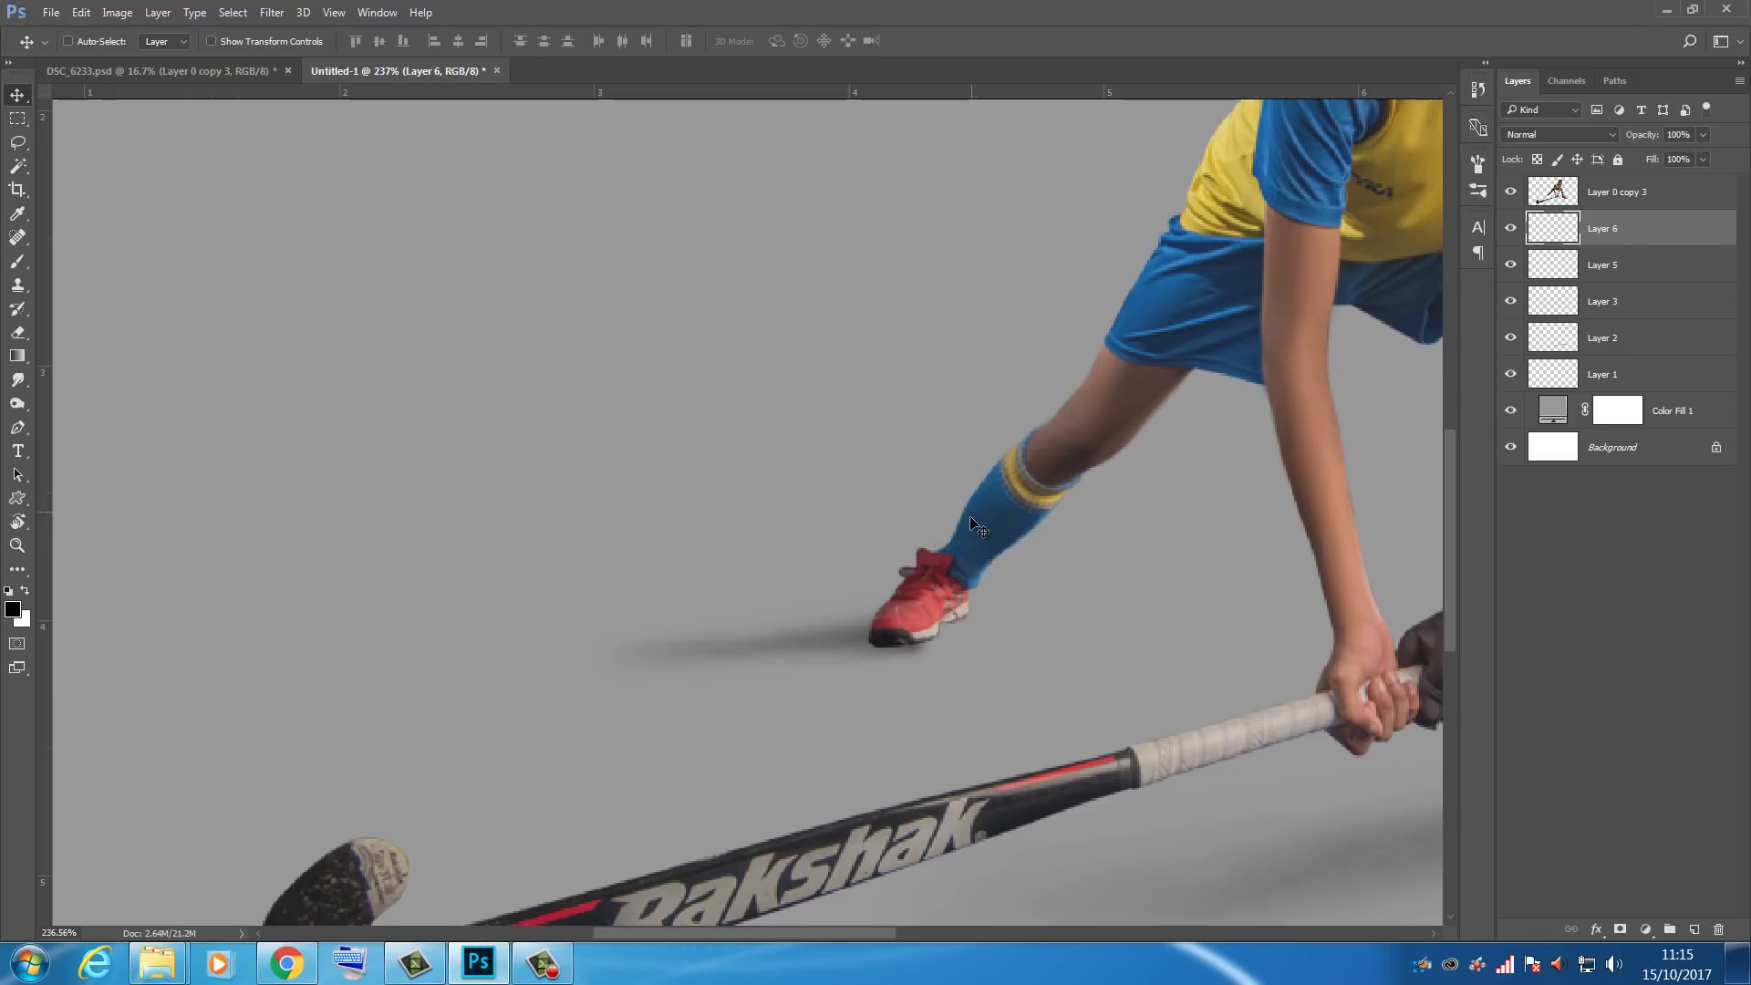
{"action": "left_click_drag", "start_coordinate": [976, 516], "coordinate": [981, 525]}
{"action": "key", "text": "e"}
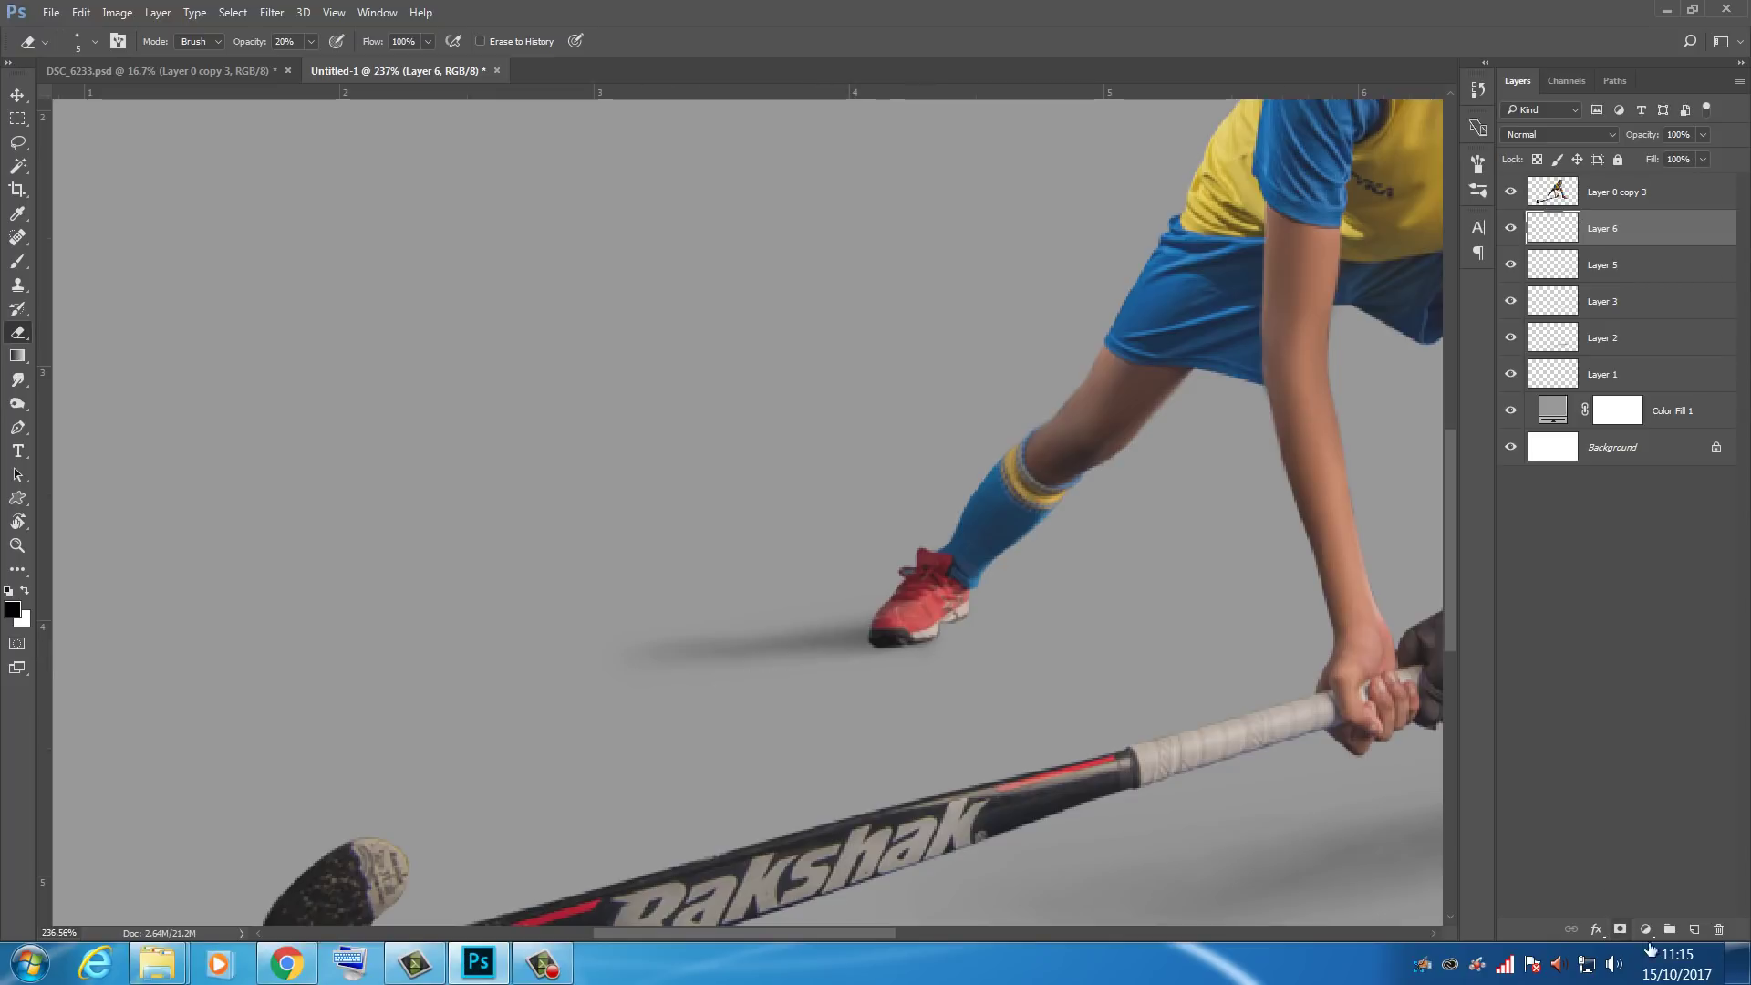
Step: Add a new layer and paint a short dark contact shadow at the rear shoe's toe and sole
{"action": "left_click", "coordinate": [1694, 929]}
{"action": "key", "text": "b"}
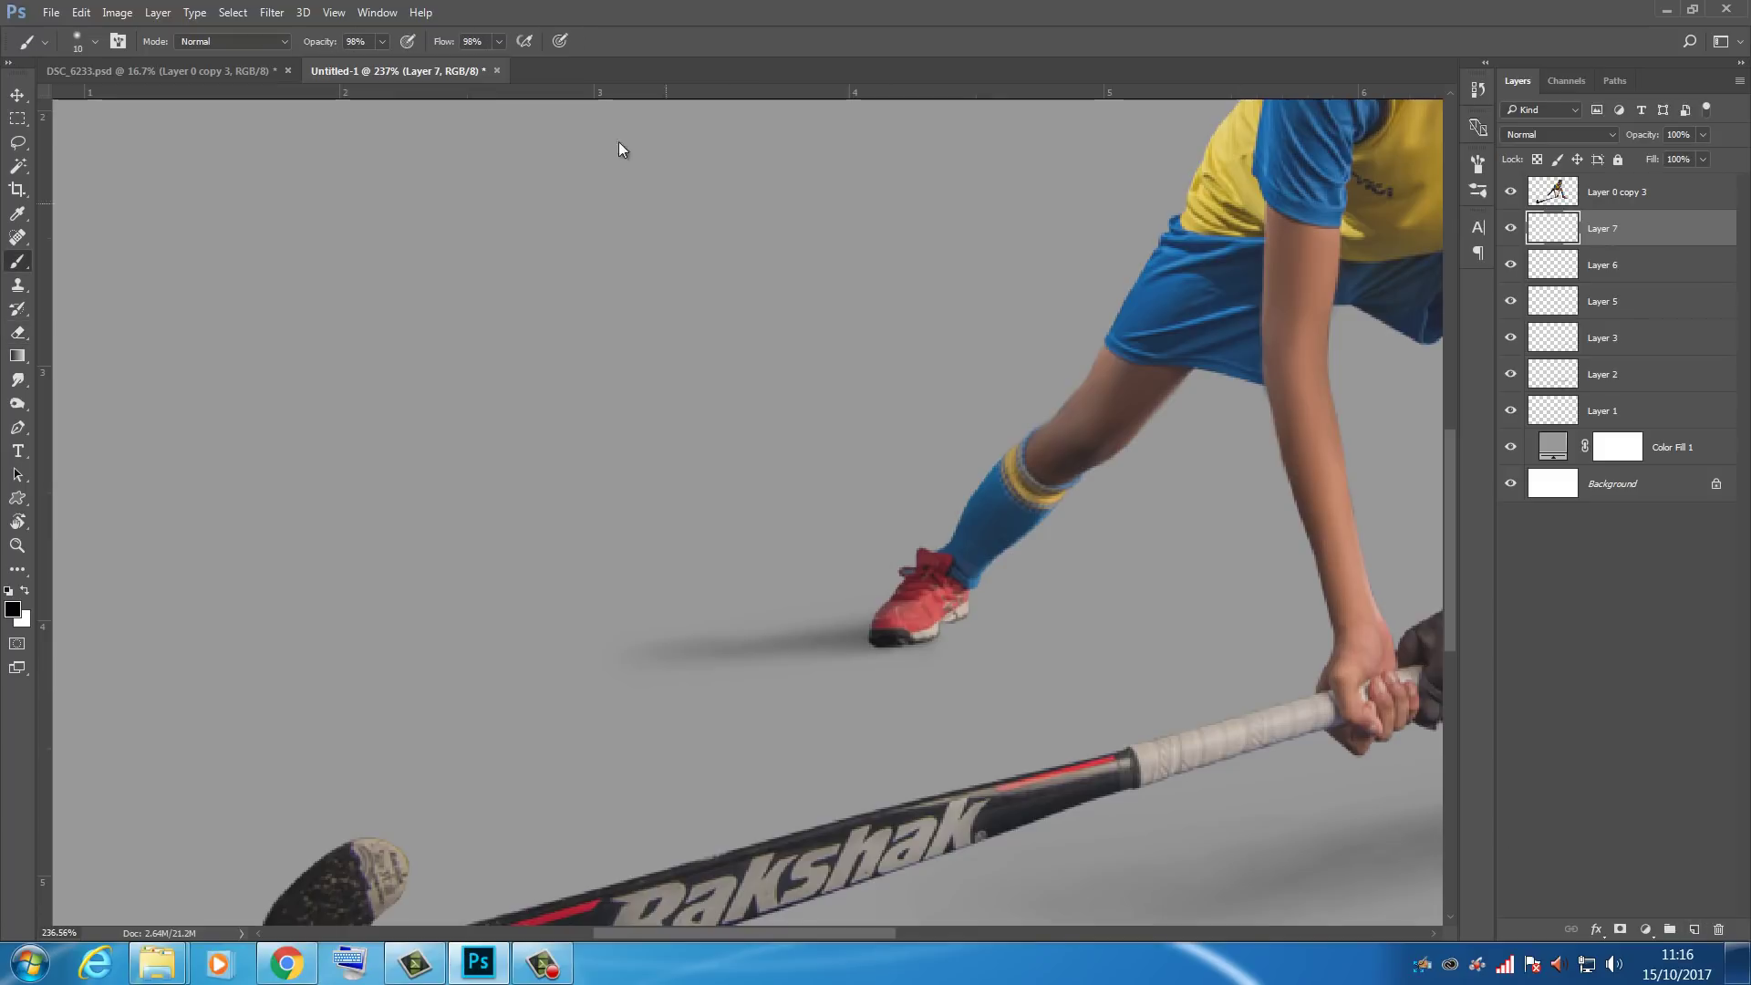
{"action": "left_click_drag", "start_coordinate": [324, 42], "coordinate": [292, 31]}
{"action": "left_click_drag", "start_coordinate": [872, 654], "coordinate": [1022, 641]}
{"action": "left_click_drag", "start_coordinate": [906, 631], "coordinate": [721, 651]}
Step: Blend the rear shoe's contact shadow into the longer one using a 25 px eraser at 20% opacity
{"action": "key", "text": "e"}
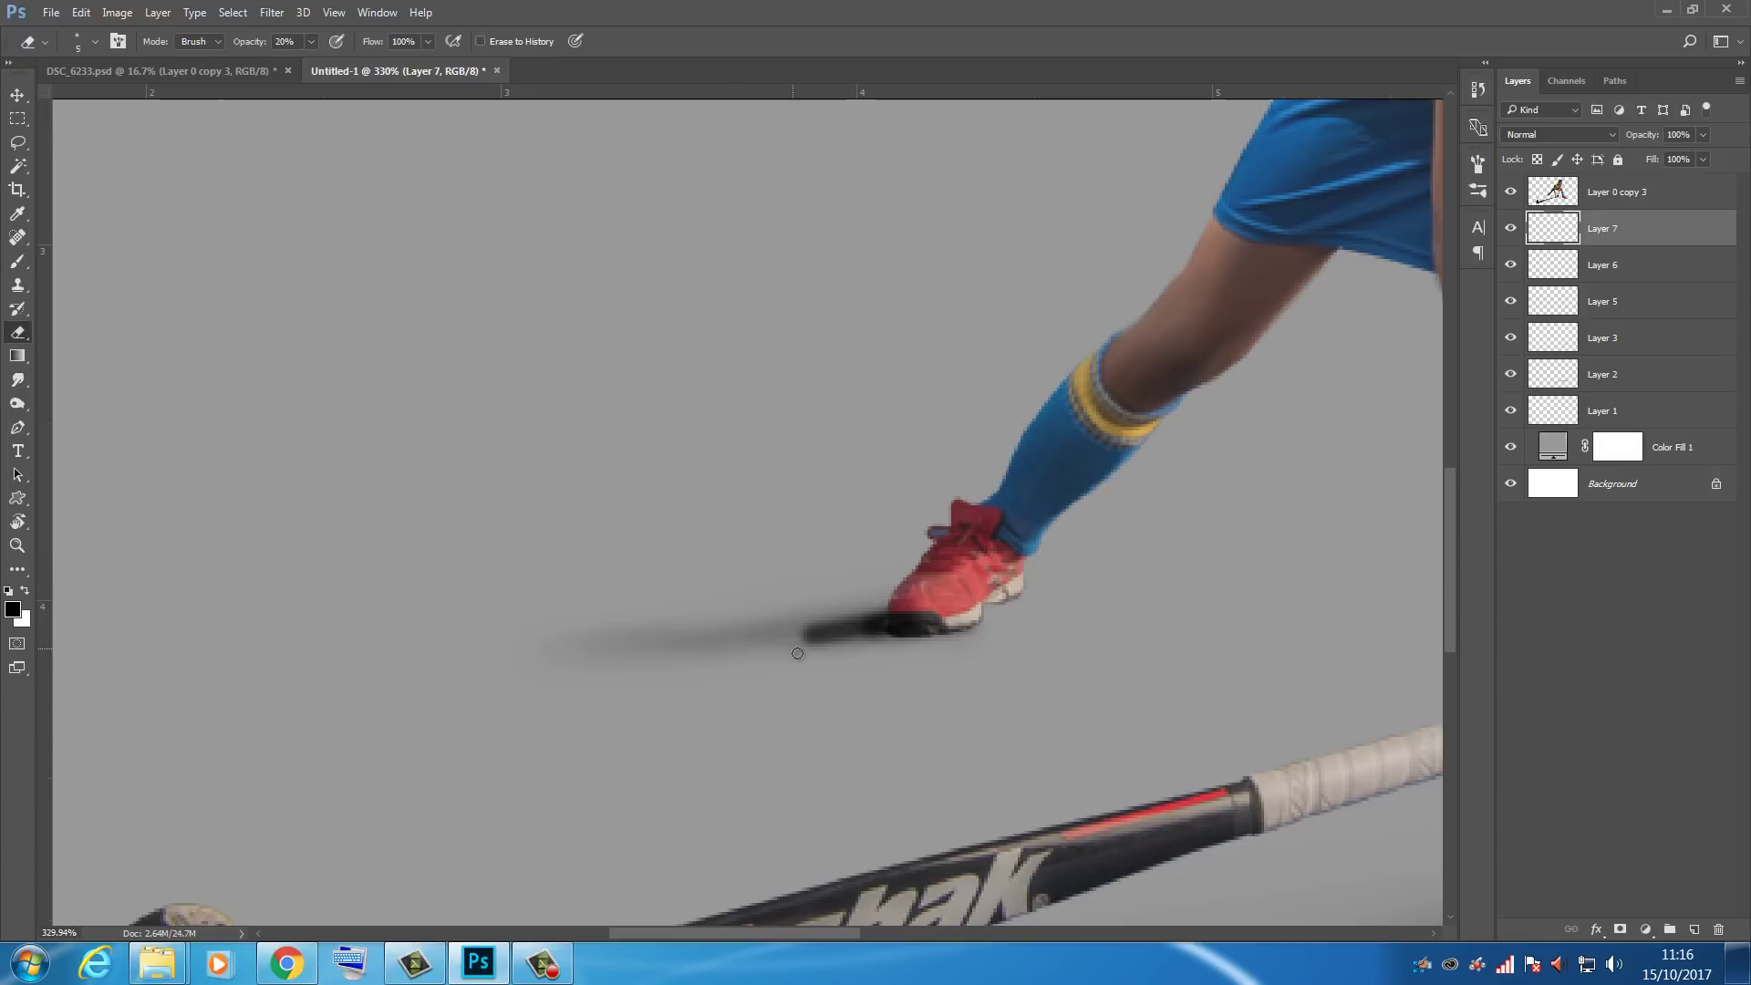
{"action": "key", "text": "bracketright"}
{"action": "key", "text": "bracketright"}
{"action": "key", "text": "bracketright"}
{"action": "key", "text": "bracketright"}
{"action": "key", "text": "bracketright"}
{"action": "key", "text": "bracketright"}
{"action": "left_click_drag", "start_coordinate": [808, 667], "coordinate": [771, 654]}
{"action": "mouse_move", "coordinate": [820, 602]}
{"action": "left_mouse_down"}
{"action": "mouse_move", "coordinate": [753, 614]}
{"action": "mouse_move", "coordinate": [873, 590]}
{"action": "left_mouse_up"}
{"action": "mouse_move", "coordinate": [782, 657]}
{"action": "left_mouse_down"}
{"action": "mouse_move", "coordinate": [873, 664]}
{"action": "mouse_move", "coordinate": [829, 657]}
{"action": "left_mouse_up"}
{"action": "left_click_drag", "start_coordinate": [824, 593], "coordinate": [862, 592]}
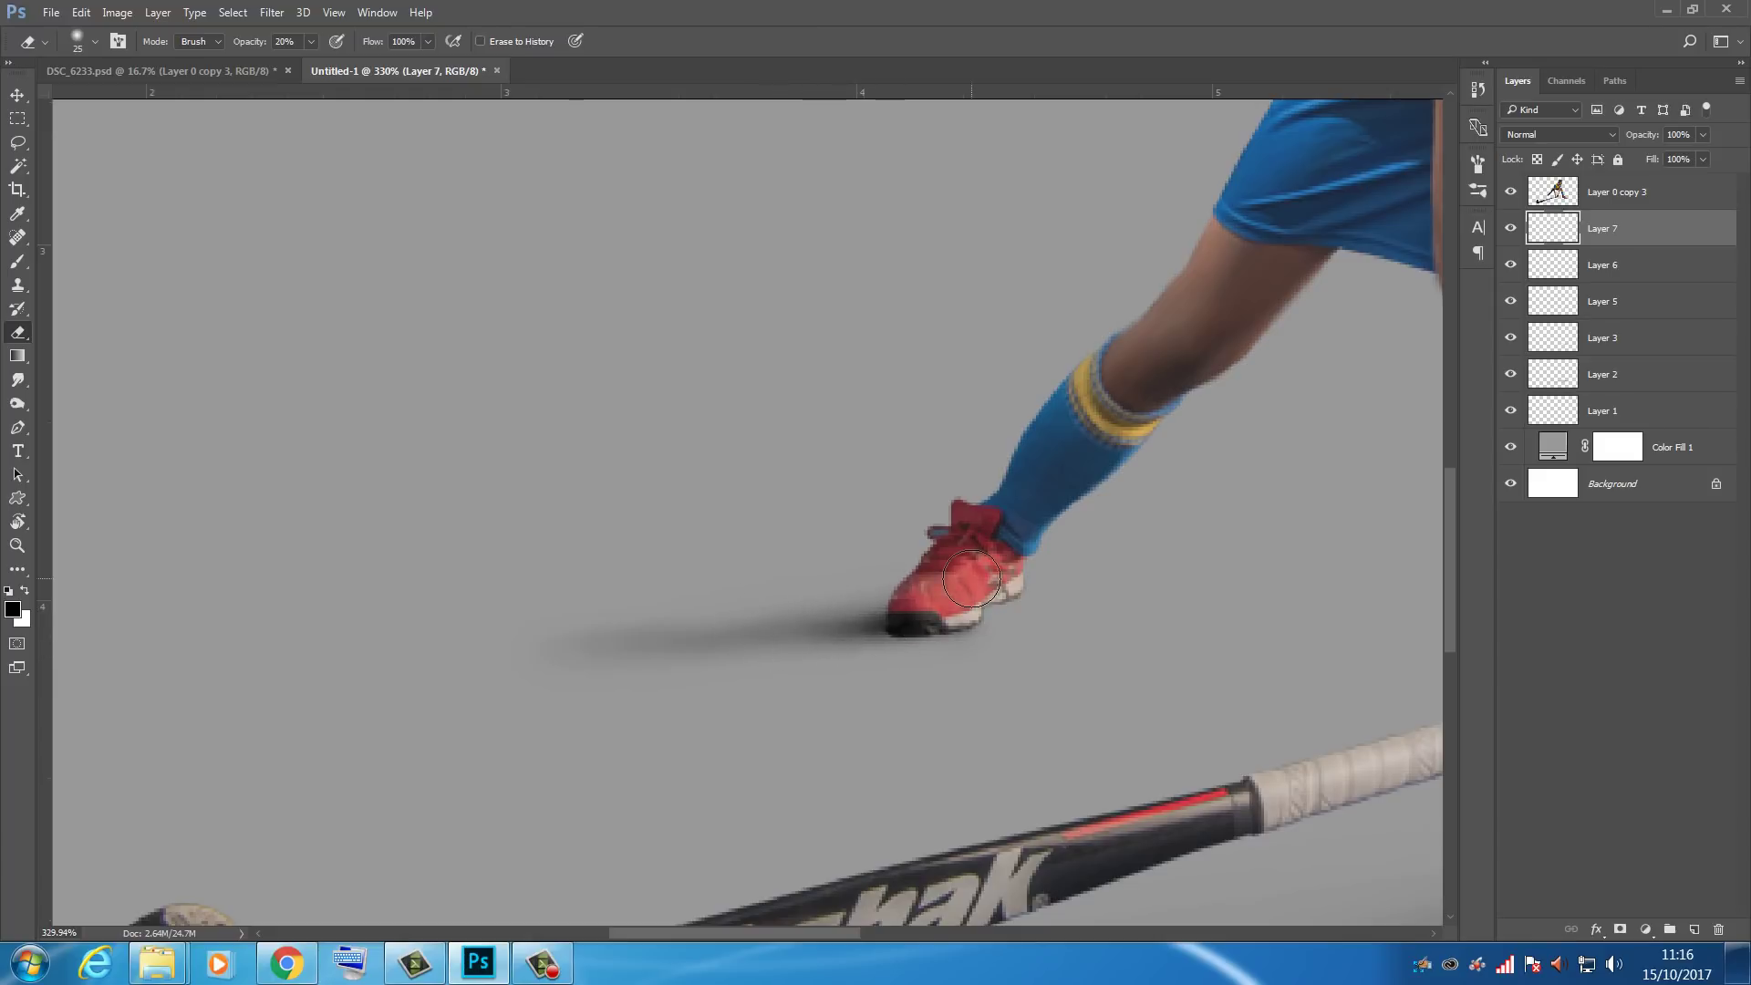
{"action": "key", "text": "ctrl+0"}
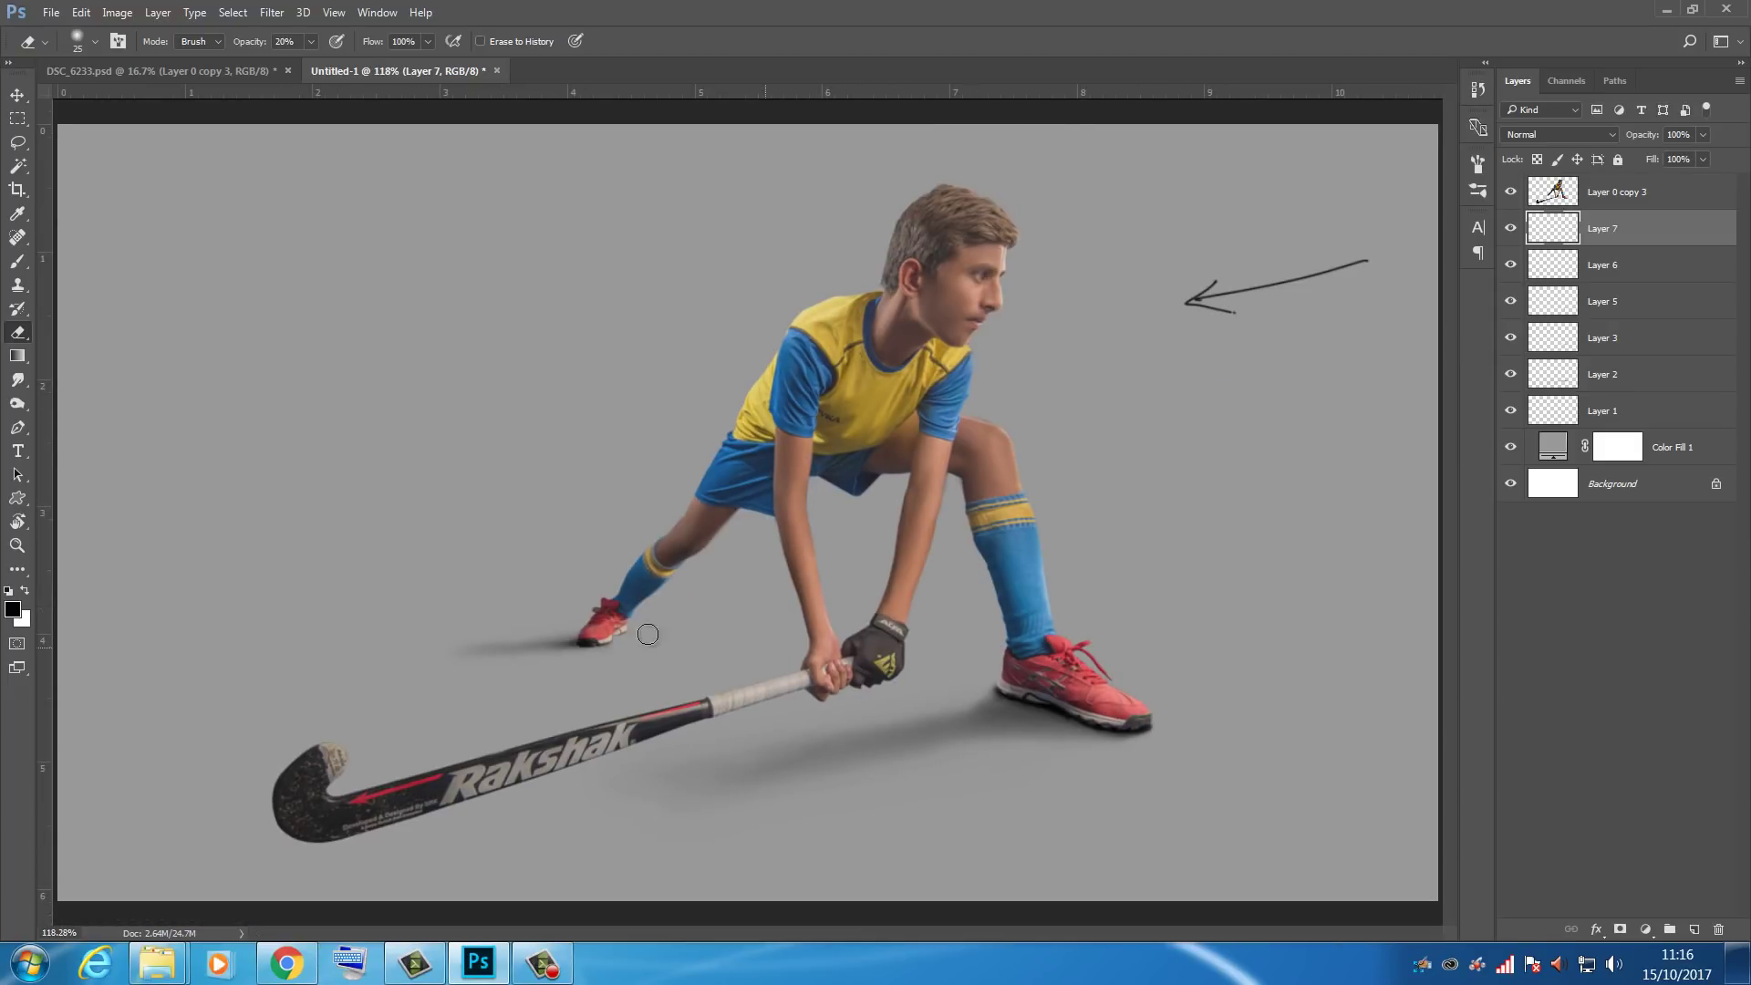
Step: Fade the far end of the rear shoe's long shadow on Layer 6 with a 70 px eraser at 20% opacity
{"action": "left_click", "coordinate": [1510, 267]}
{"action": "left_click", "coordinate": [1514, 267]}
{"action": "left_click", "coordinate": [1552, 270]}
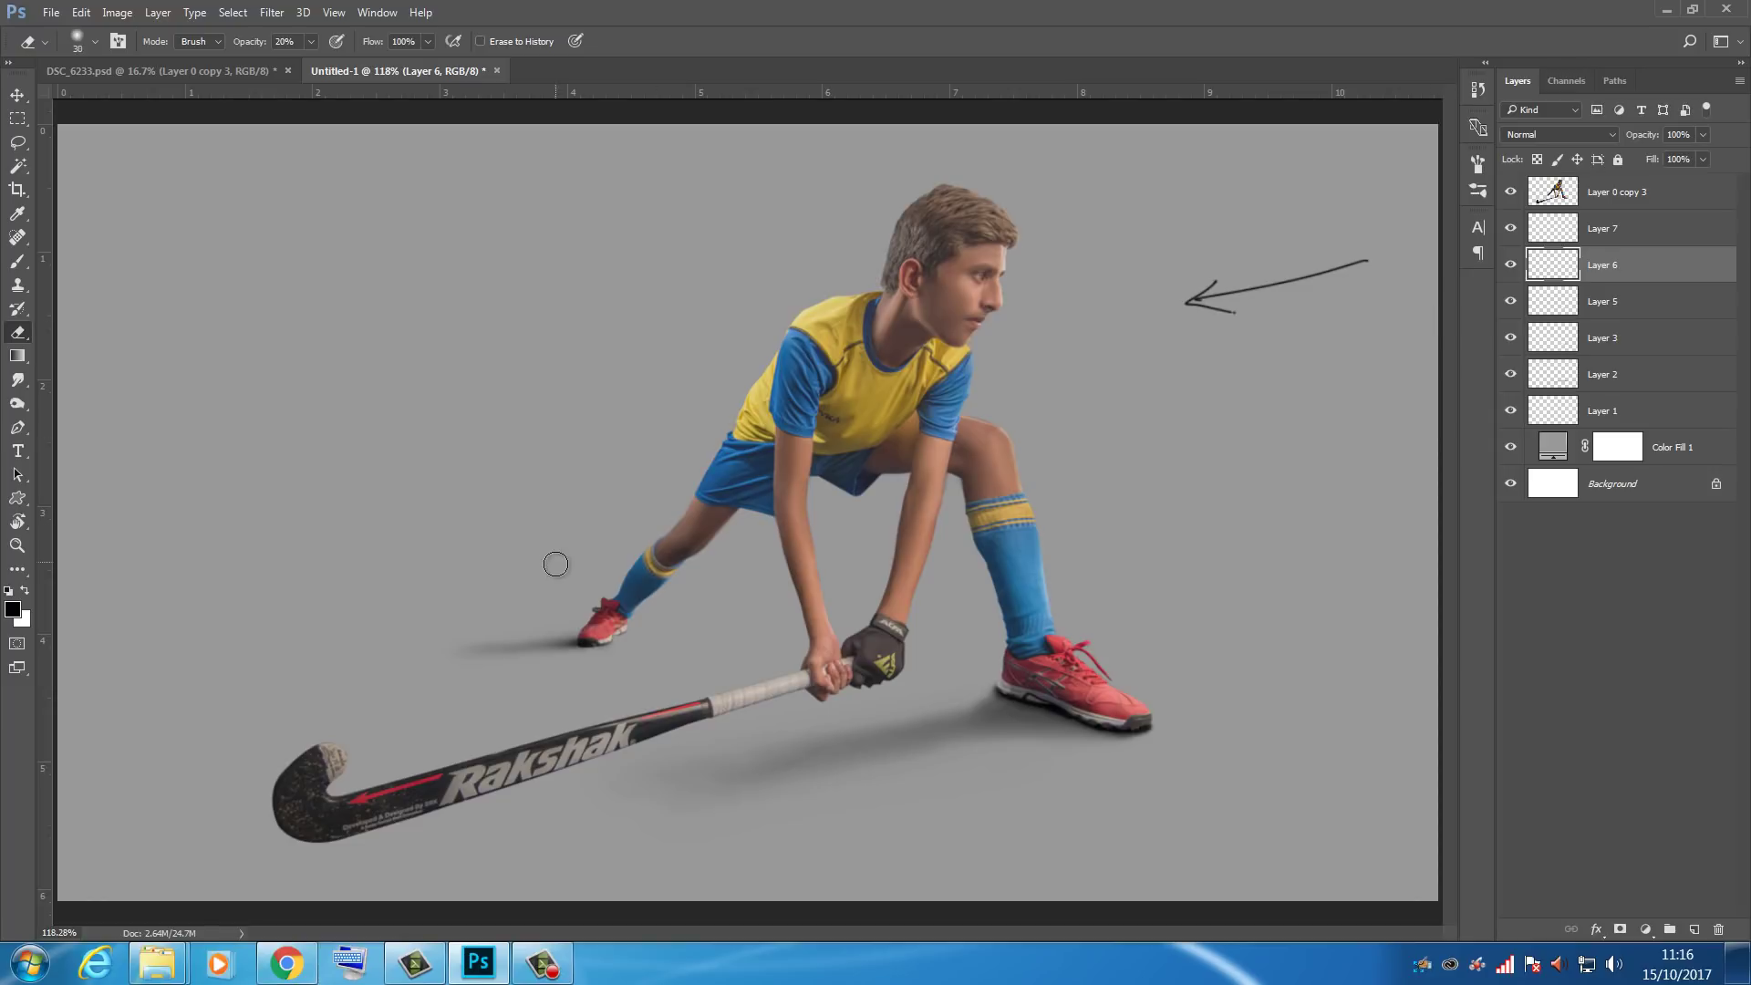
{"action": "key", "text": "bracketright"}
{"action": "key", "text": "bracketright"}
{"action": "key", "text": "bracketright"}
{"action": "key", "text": "bracketright"}
{"action": "mouse_move", "coordinate": [403, 638]}
{"action": "left_mouse_down"}
{"action": "mouse_move", "coordinate": [471, 618]}
{"action": "mouse_move", "coordinate": [501, 634]}
{"action": "mouse_move", "coordinate": [452, 638]}
{"action": "left_mouse_up"}
Step: Add a new layer above Layer 7 and outline a shadow around the hockey stick's head and underside in black at 60% brush opacity
{"action": "left_click", "coordinate": [1641, 234]}
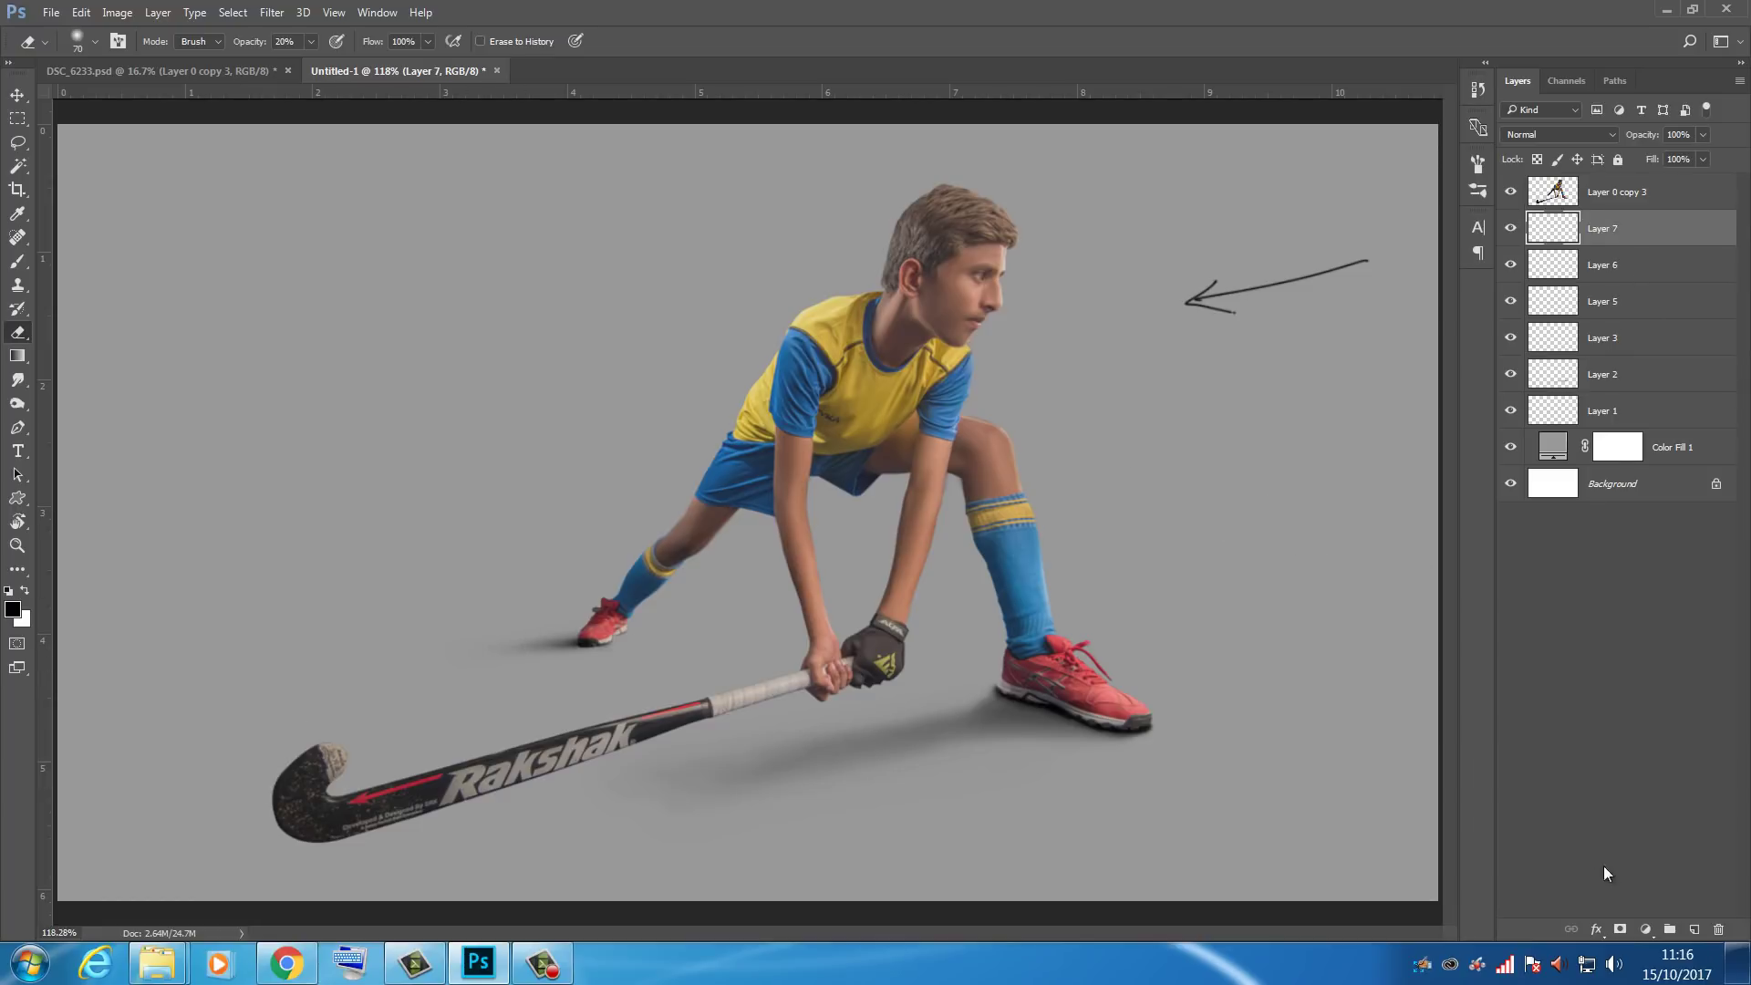
{"action": "left_click", "coordinate": [1685, 926]}
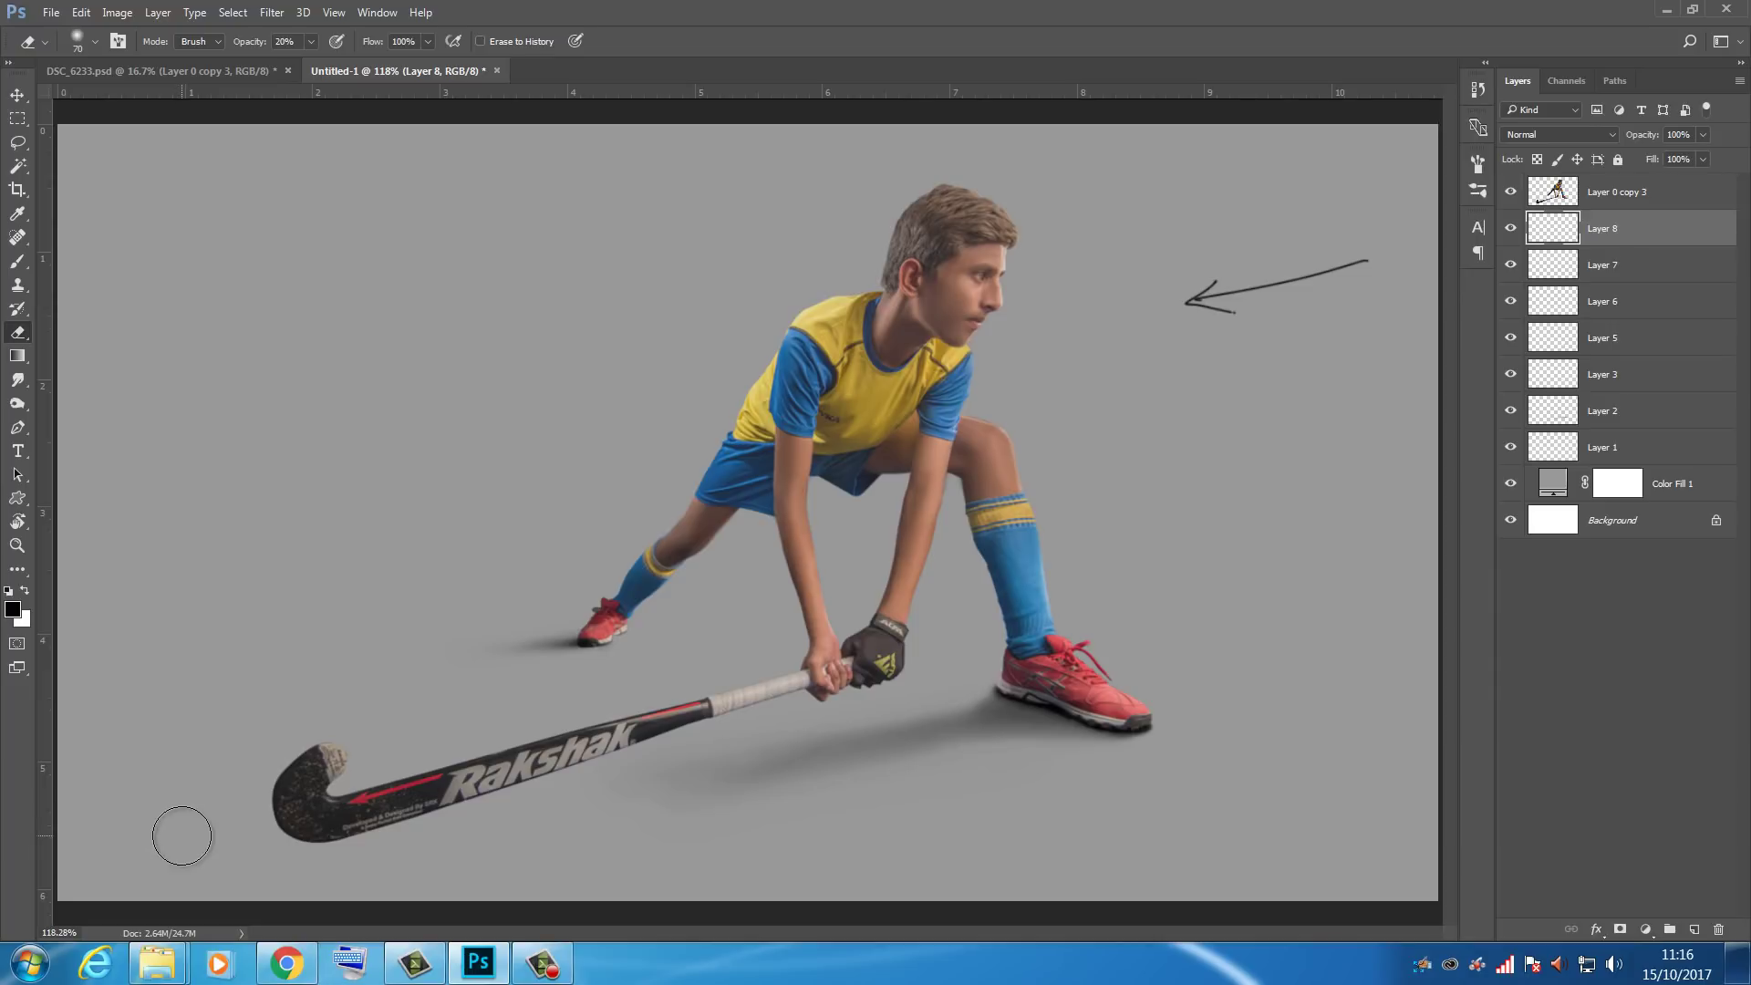
{"action": "key", "text": "b"}
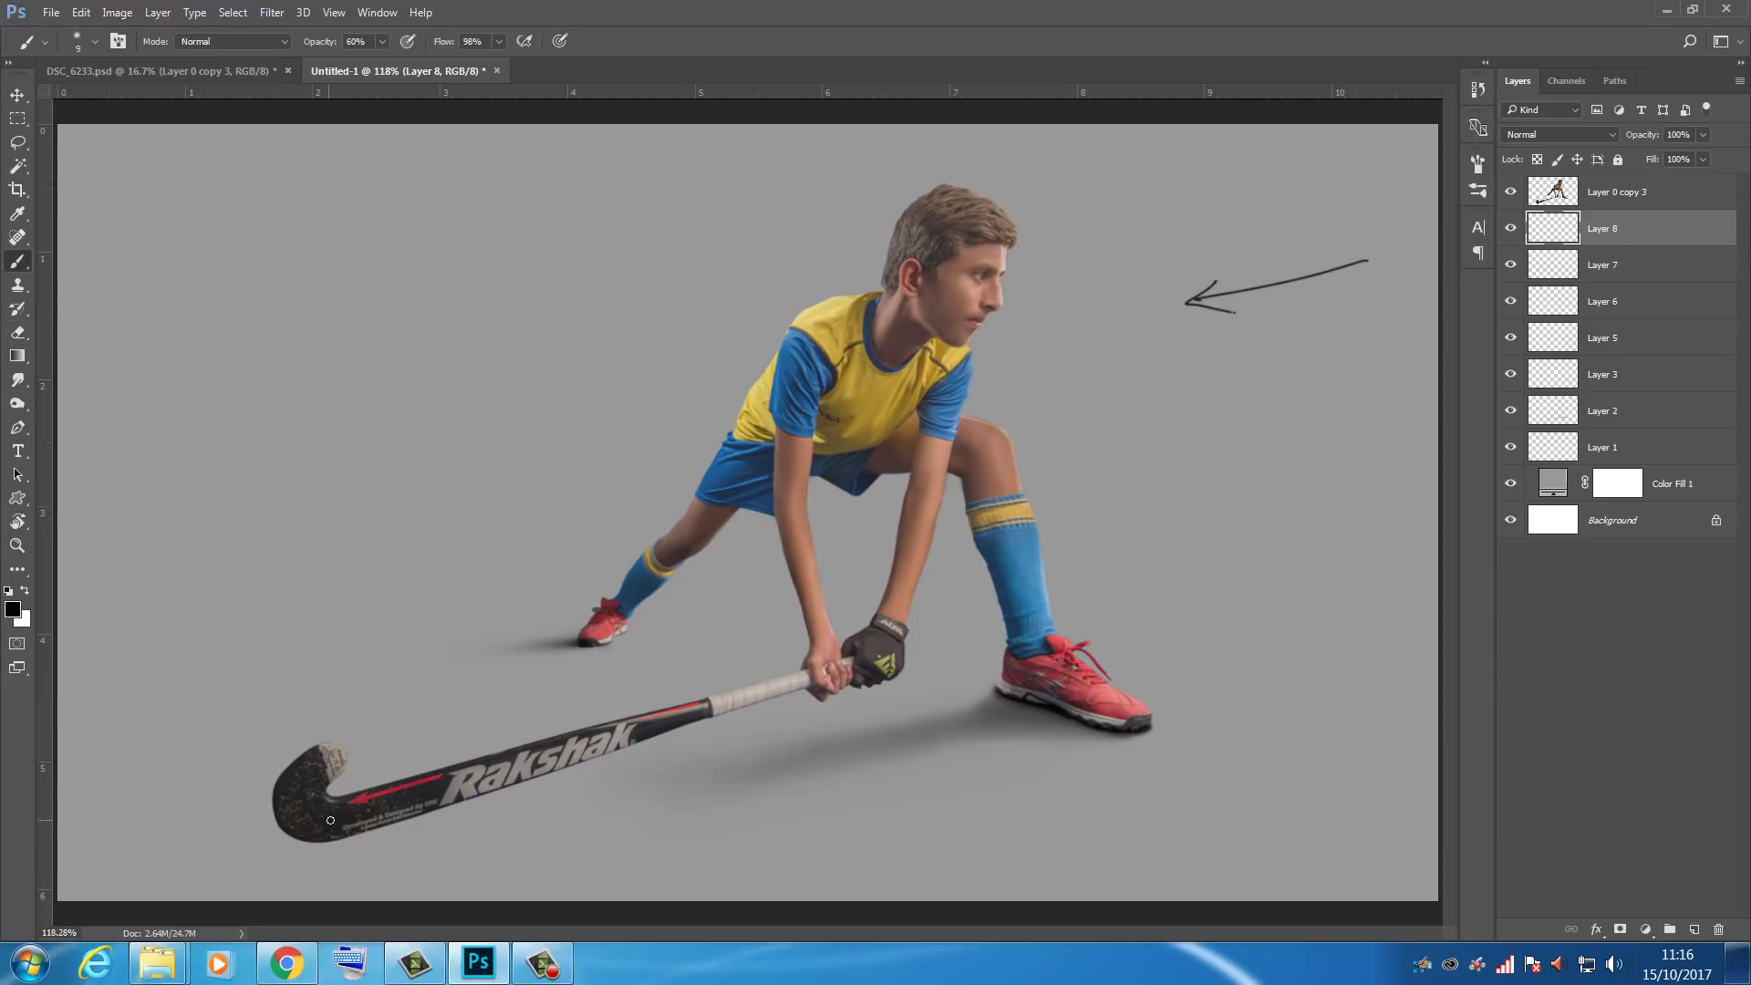
{"action": "mouse_move", "coordinate": [280, 844]}
{"action": "left_mouse_down"}
{"action": "mouse_move", "coordinate": [179, 801]}
{"action": "mouse_move", "coordinate": [227, 832]}
{"action": "left_mouse_up"}
{"action": "mouse_move", "coordinate": [203, 766]}
{"action": "left_mouse_down"}
{"action": "mouse_move", "coordinate": [258, 840]}
{"action": "mouse_move", "coordinate": [311, 819]}
{"action": "mouse_move", "coordinate": [282, 849]}
{"action": "mouse_move", "coordinate": [424, 830]}
{"action": "left_mouse_up"}
{"action": "left_click_drag", "start_coordinate": [195, 769], "coordinate": [213, 776]}
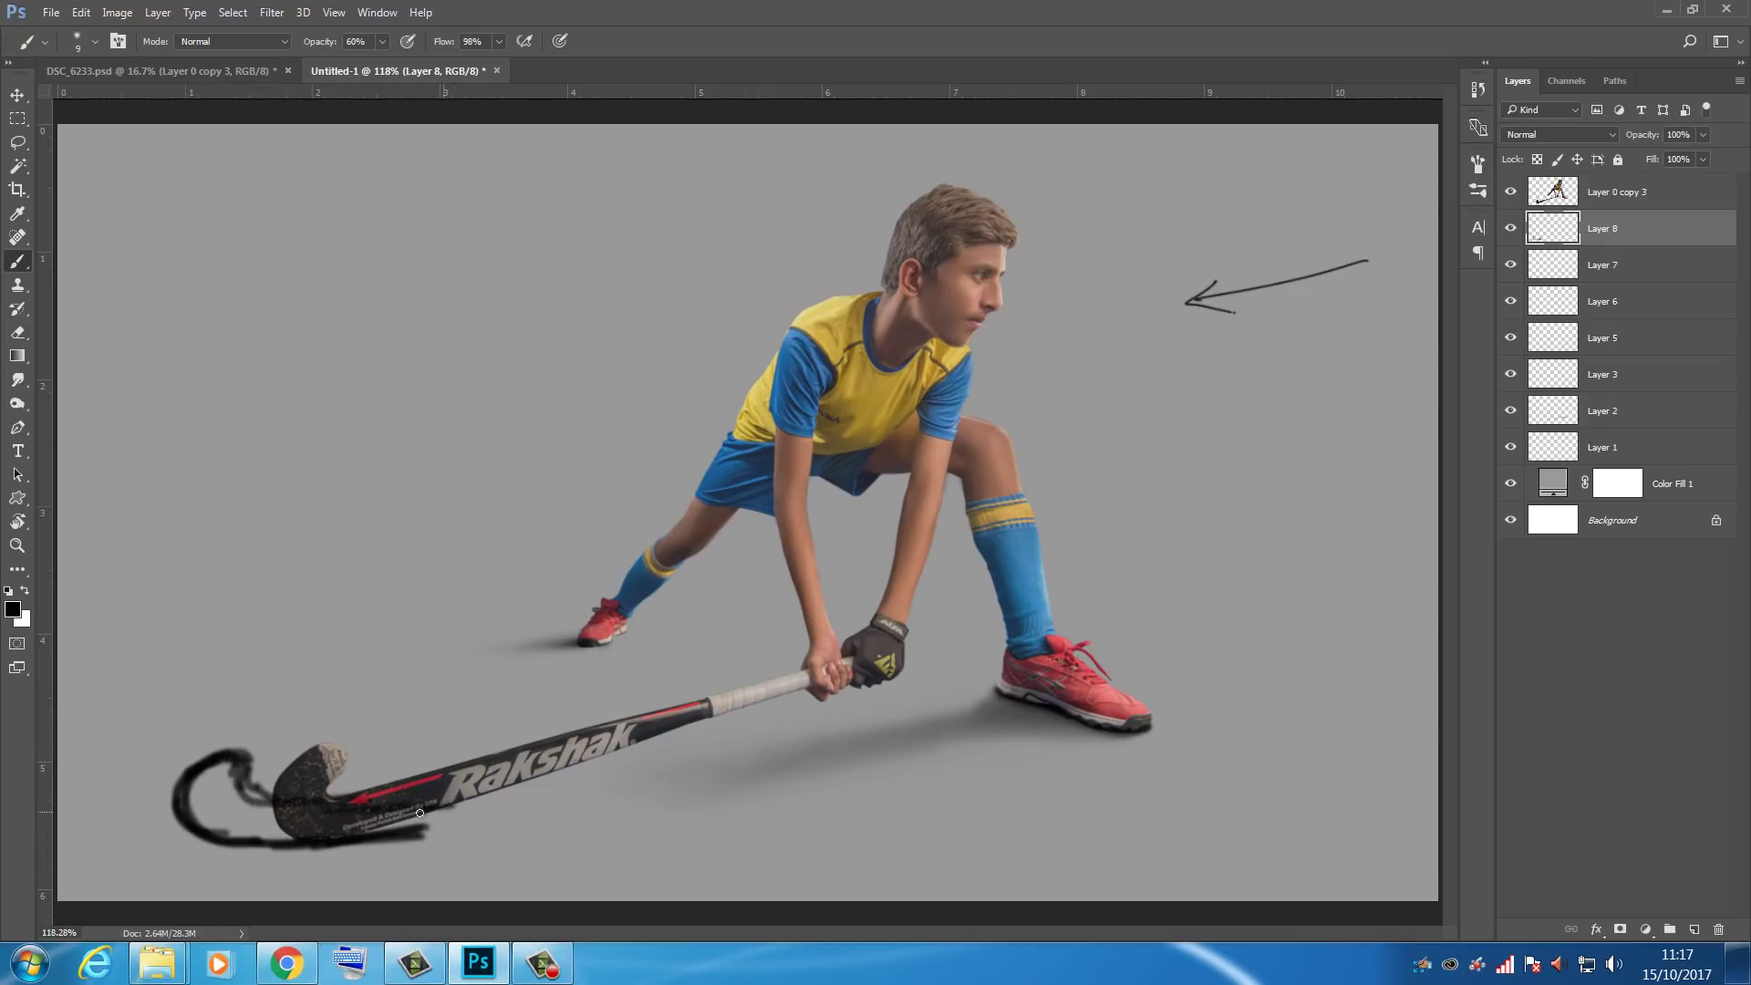
{"action": "left_click_drag", "start_coordinate": [477, 817], "coordinate": [369, 829]}
Step: Fill in the stick head's shadow and extend it along the shaft's underside, raising the brush opacity to 100%
{"action": "mouse_move", "coordinate": [219, 766]}
{"action": "left_mouse_down"}
{"action": "mouse_move", "coordinate": [268, 778]}
{"action": "mouse_move", "coordinate": [256, 759]}
{"action": "mouse_move", "coordinate": [269, 791]}
{"action": "mouse_move", "coordinate": [231, 779]}
{"action": "mouse_move", "coordinate": [280, 814]}
{"action": "mouse_move", "coordinate": [217, 792]}
{"action": "left_mouse_up"}
{"action": "key", "text": "bracketright"}
{"action": "key", "text": "bracketright"}
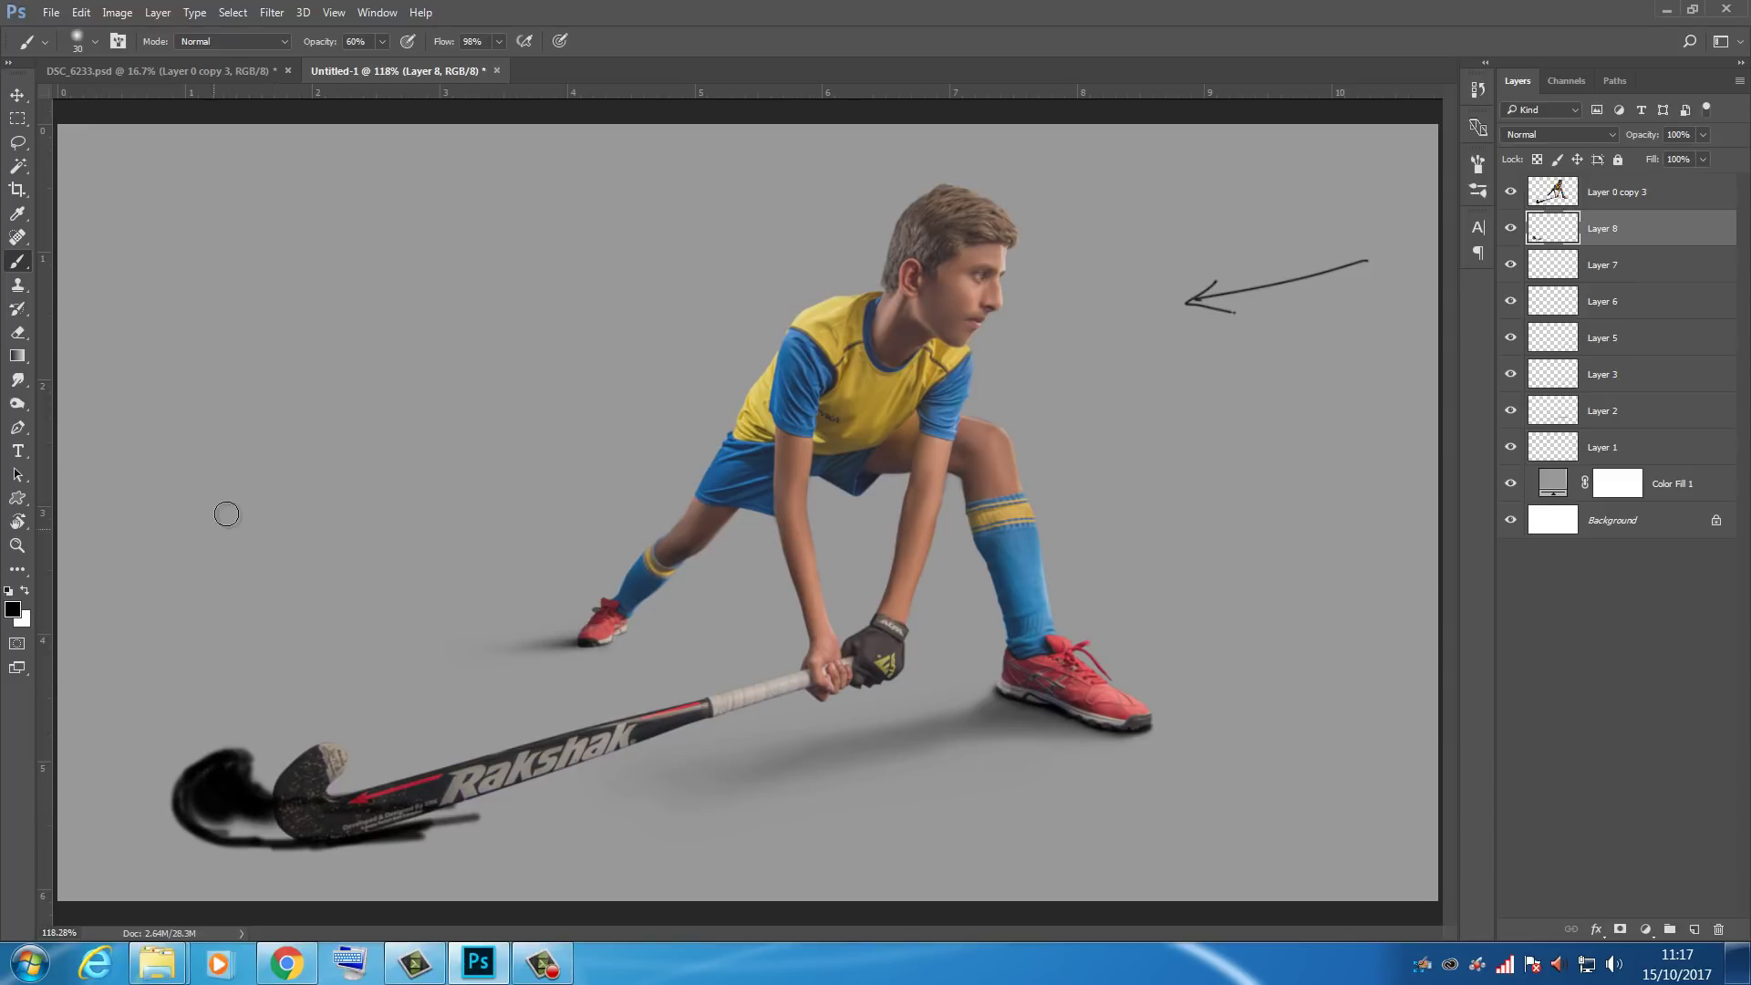
{"action": "right_click", "coordinate": [226, 548]}
{"action": "left_click", "coordinate": [336, 467]}
{"action": "key", "text": "Return"}
{"action": "mouse_move", "coordinate": [198, 801]}
{"action": "left_mouse_down"}
{"action": "mouse_move", "coordinate": [263, 825]}
{"action": "mouse_move", "coordinate": [200, 804]}
{"action": "mouse_move", "coordinate": [240, 829]}
{"action": "mouse_move", "coordinate": [295, 829]}
{"action": "left_mouse_up"}
{"action": "key", "text": "0"}
{"action": "key", "text": "bracketleft"}
{"action": "left_click_drag", "start_coordinate": [239, 758], "coordinate": [275, 758]}
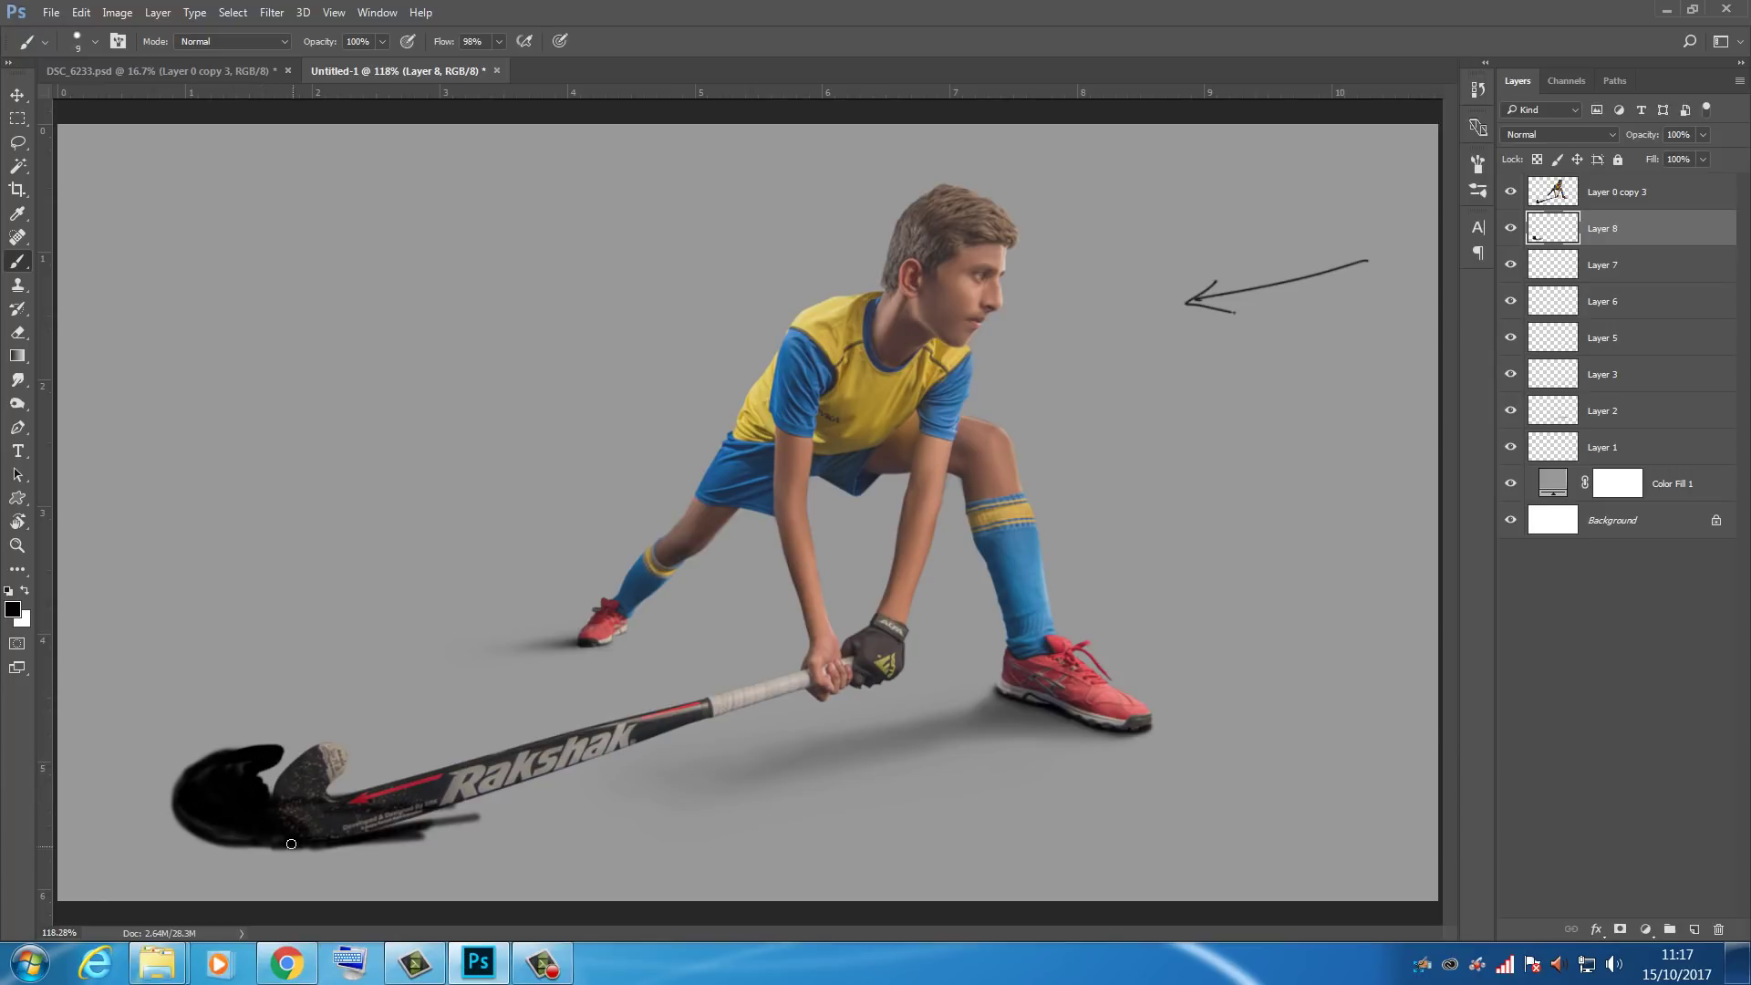
{"action": "left_click_drag", "start_coordinate": [330, 841], "coordinate": [515, 820]}
Step: Soften the upper and outer edges of the stick head's shadow with a soft eraser at 24% opacity
{"action": "key", "text": "e"}
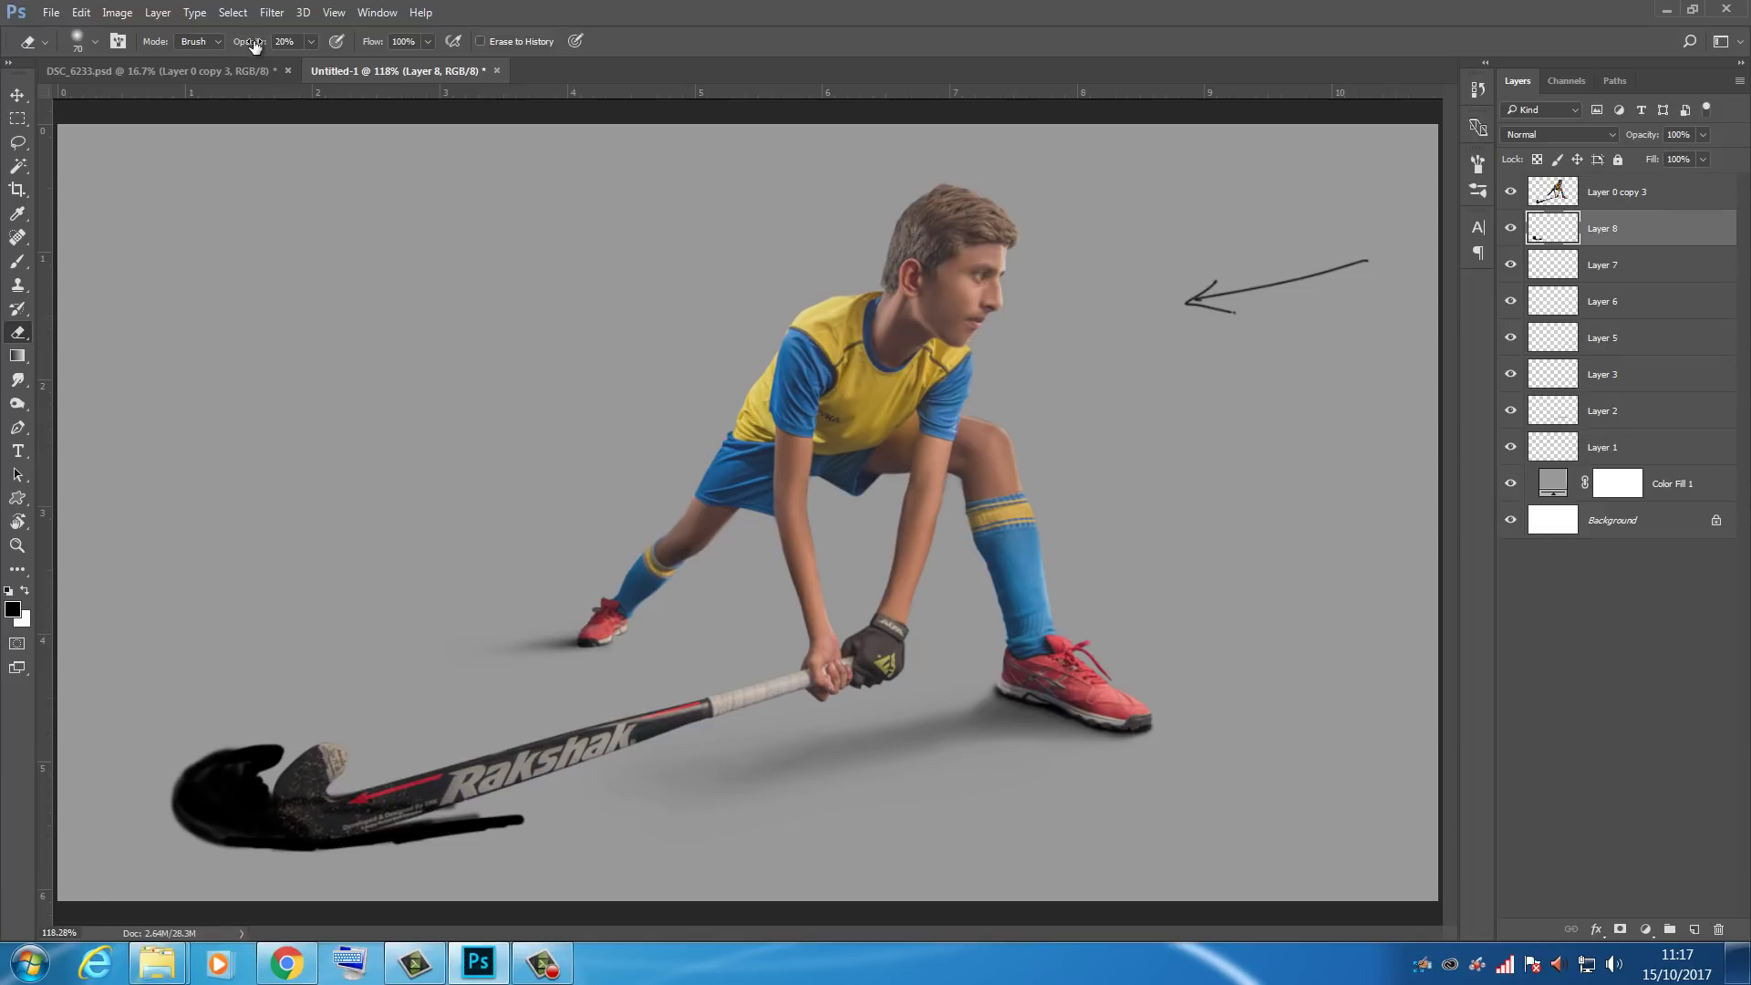
{"action": "left_click_drag", "start_coordinate": [242, 46], "coordinate": [250, 51]}
{"action": "key", "text": "bracketright"}
{"action": "key", "text": "bracketright"}
{"action": "left_click_drag", "start_coordinate": [247, 51], "coordinate": [252, 51]}
{"action": "key", "text": "bracketleft"}
{"action": "key", "text": "bracketleft"}
{"action": "key", "text": "bracketleft"}
{"action": "key", "text": "bracketleft"}
{"action": "key", "text": "bracketleft"}
{"action": "key", "text": "bracketleft"}
{"action": "key", "text": "bracketleft"}
{"action": "key", "text": "bracketleft"}
{"action": "mouse_move", "coordinate": [278, 777]}
{"action": "left_mouse_down"}
{"action": "mouse_move", "coordinate": [324, 763]}
{"action": "mouse_move", "coordinate": [270, 727]}
{"action": "left_mouse_up"}
{"action": "left_click_drag", "start_coordinate": [164, 778], "coordinate": [289, 739]}
{"action": "key", "text": "bracketright"}
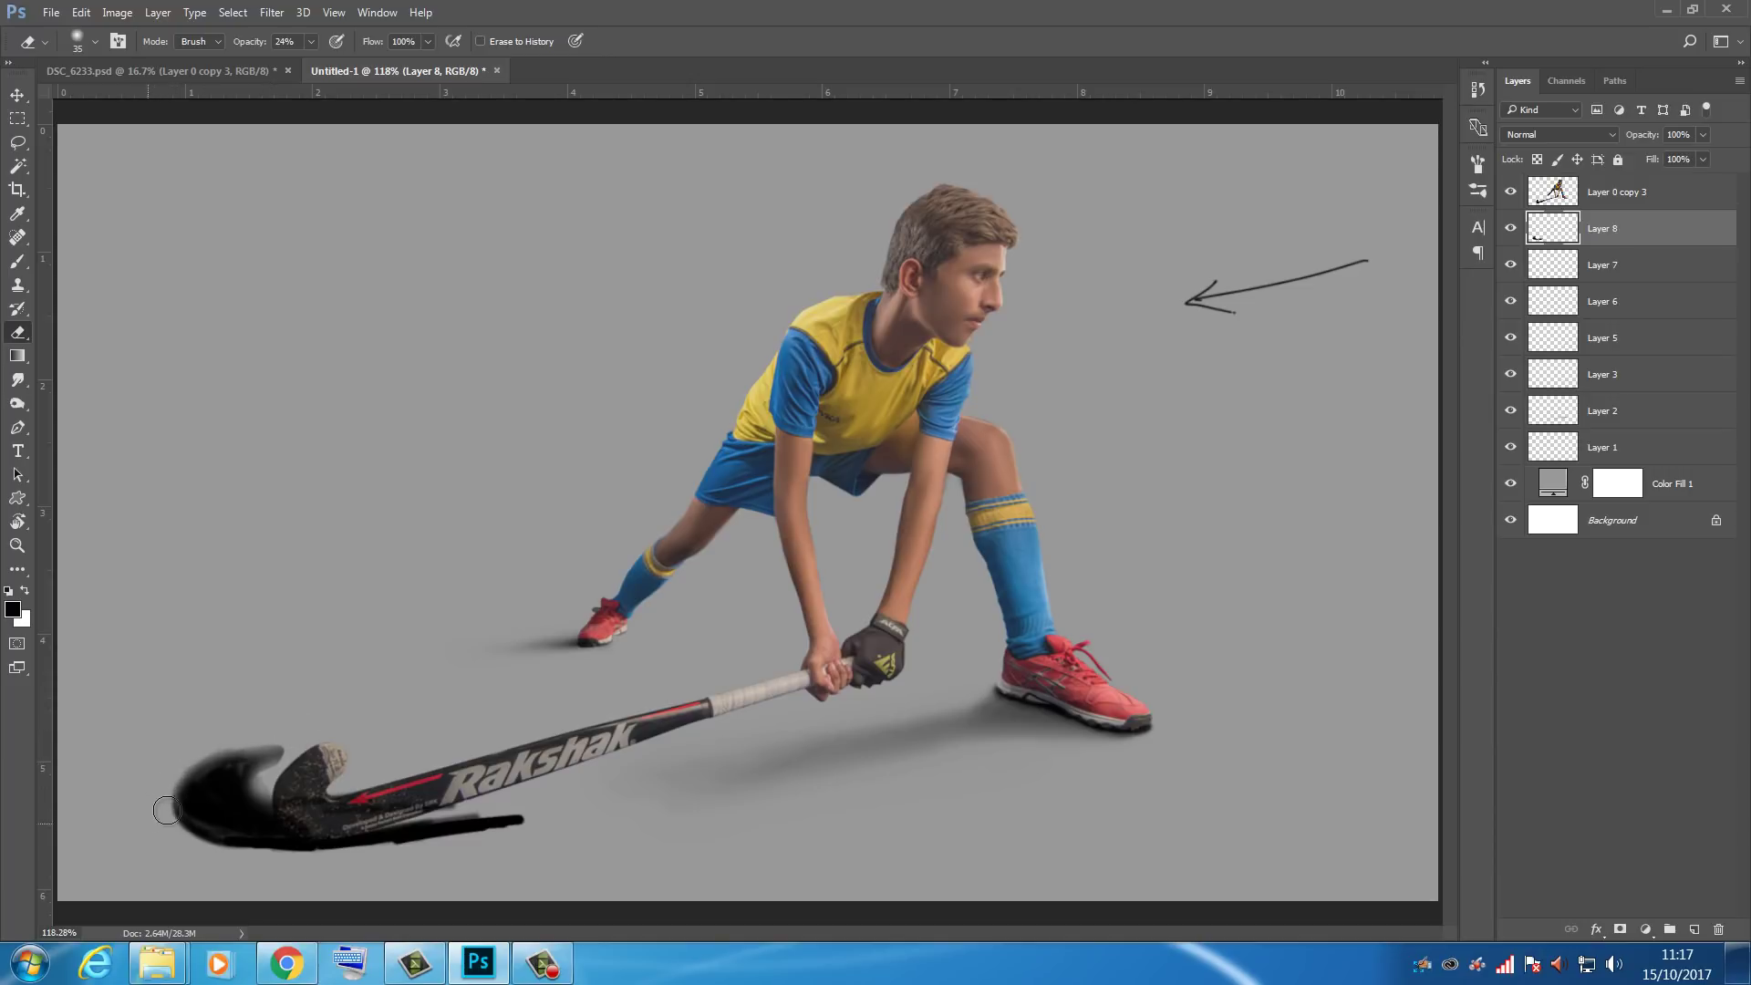
Step: Fade the shadow under the shaft with a 20 px eraser and soften the area behind the stick's head at a larger size
{"action": "key", "text": "bracketleft"}
{"action": "mouse_move", "coordinate": [428, 816]}
{"action": "left_mouse_down"}
{"action": "mouse_move", "coordinate": [545, 801]}
{"action": "mouse_move", "coordinate": [391, 846]}
{"action": "mouse_move", "coordinate": [529, 834]}
{"action": "mouse_move", "coordinate": [335, 864]}
{"action": "mouse_move", "coordinate": [549, 817]}
{"action": "mouse_move", "coordinate": [498, 843]}
{"action": "left_mouse_up"}
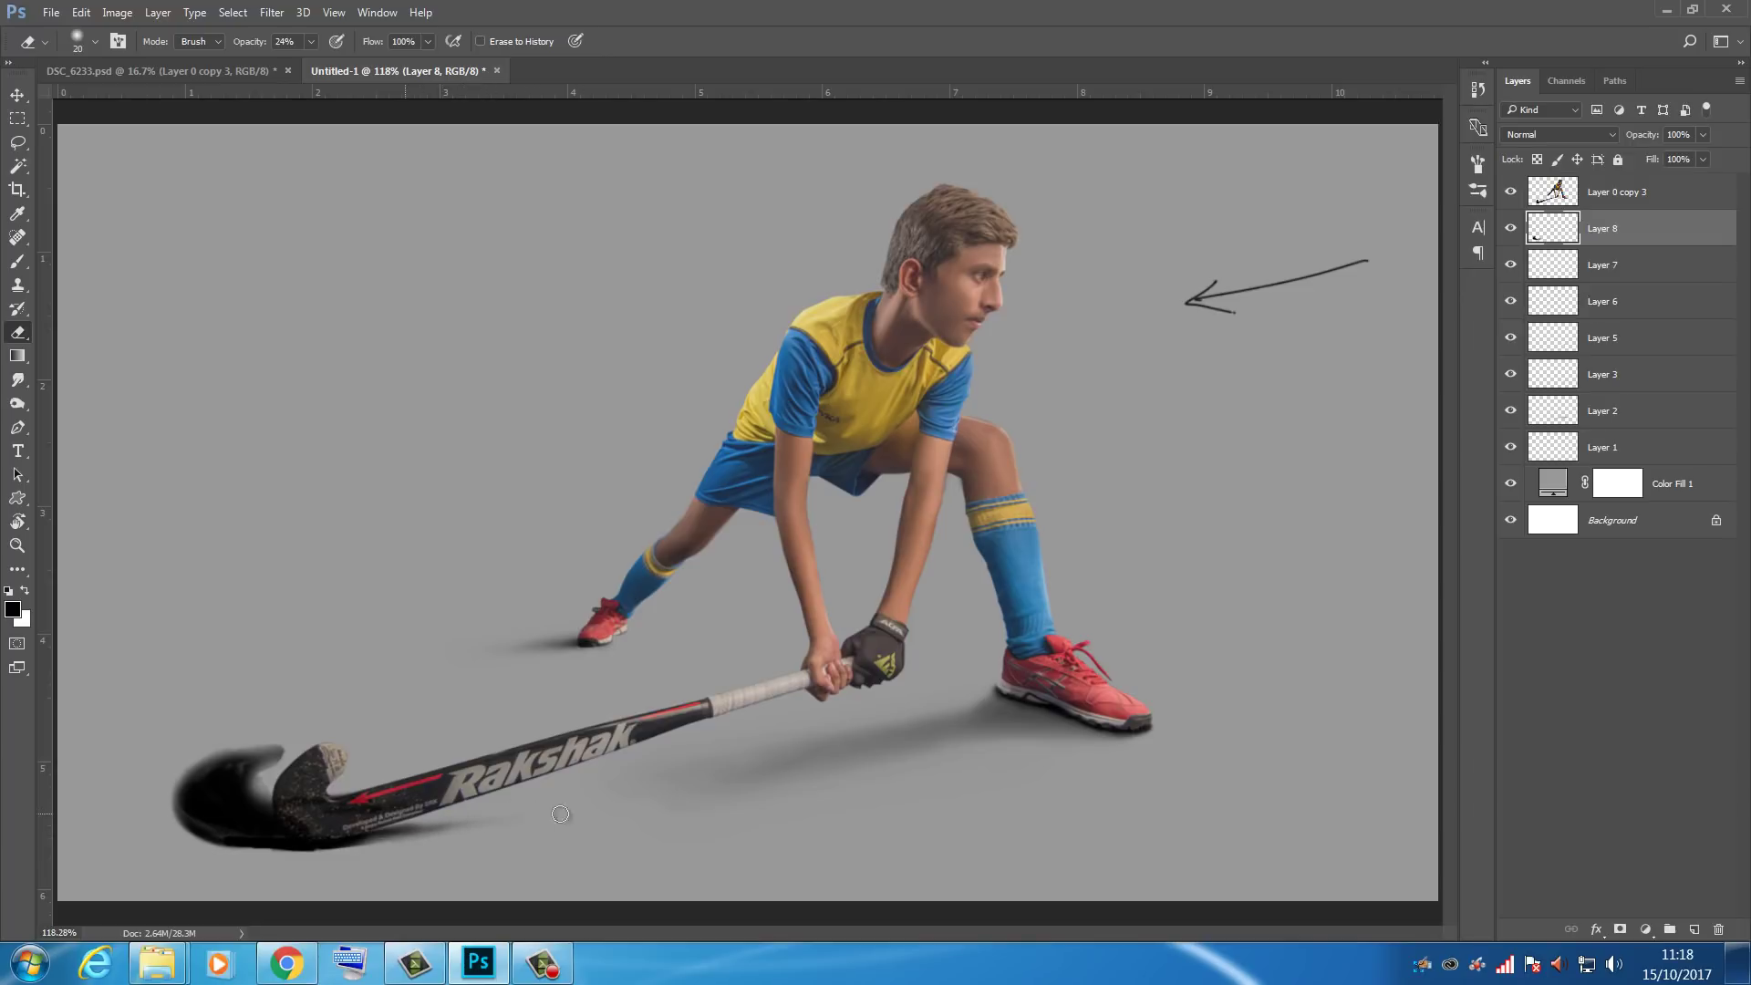
{"action": "key", "text": "]"}
{"action": "left_click_drag", "start_coordinate": [320, 761], "coordinate": [239, 786]}
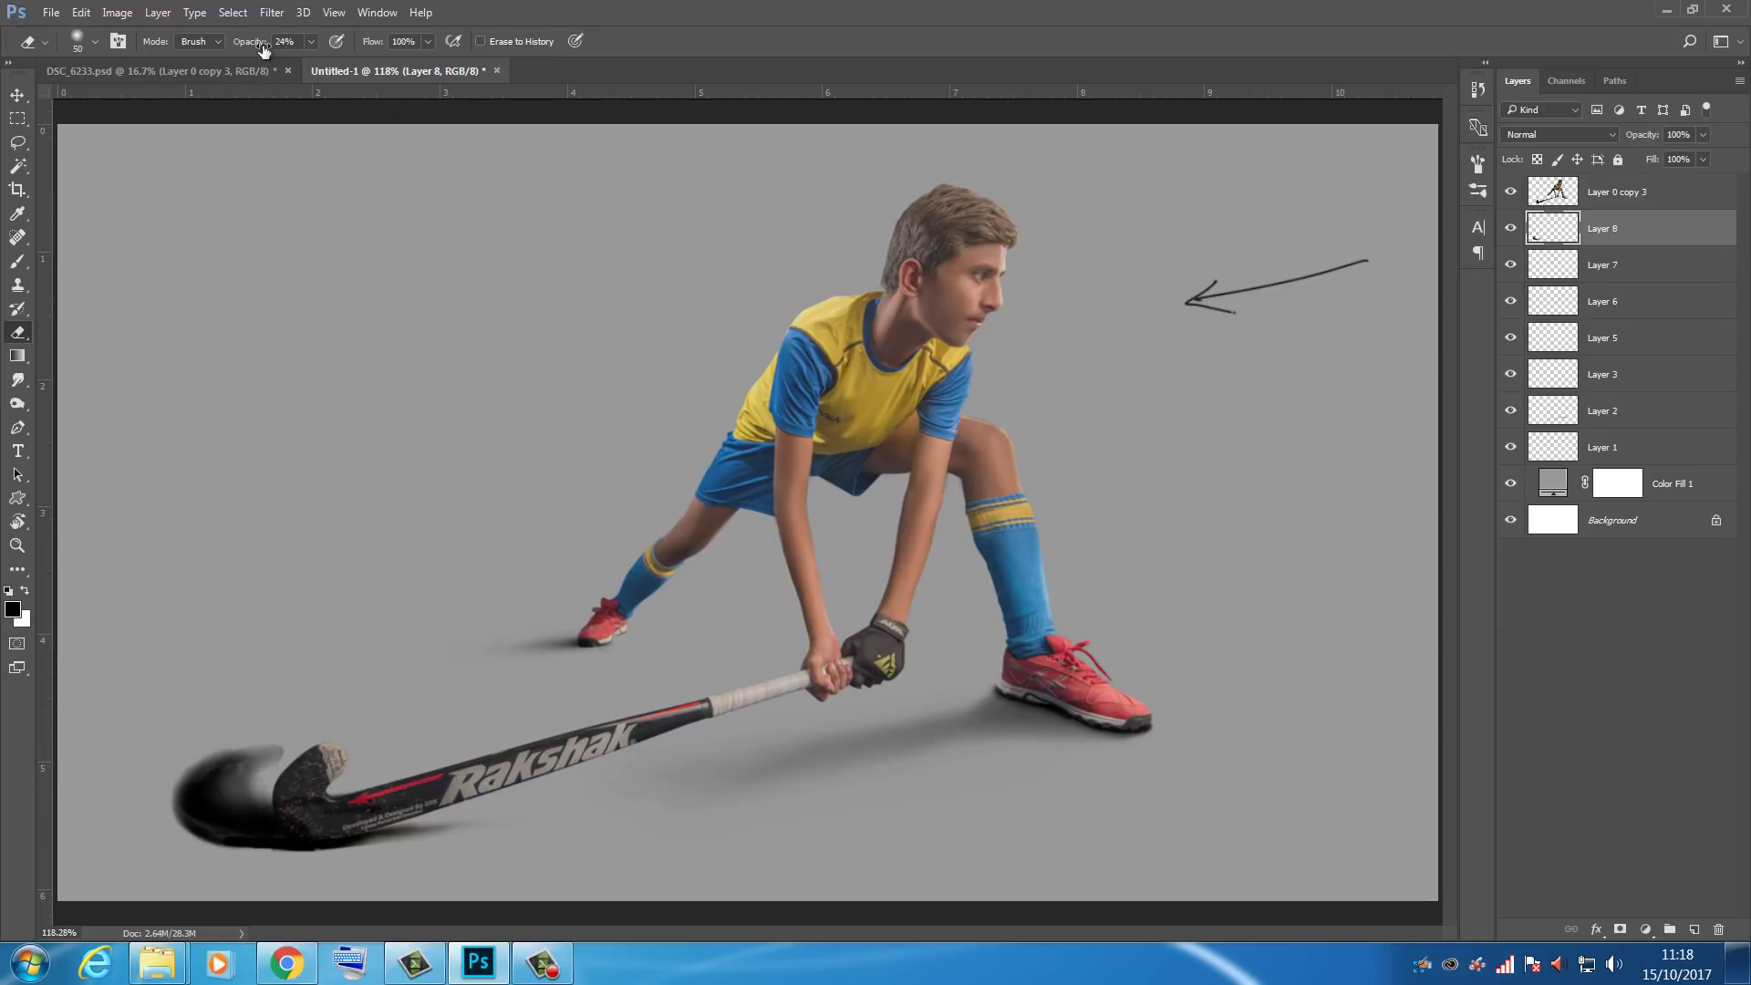
Step: Lighten the dark shadow behind the stick's head with a large soft eraser at 8% opacity
{"action": "left_click_drag", "start_coordinate": [238, 46], "coordinate": [241, 45]}
{"action": "key", "text": "]"}
{"action": "key", "text": "]"}
{"action": "key", "text": "]"}
{"action": "key", "text": "]"}
{"action": "mouse_move", "coordinate": [239, 743]}
{"action": "left_mouse_down"}
{"action": "mouse_move", "coordinate": [122, 781]}
{"action": "mouse_move", "coordinate": [227, 748]}
{"action": "mouse_move", "coordinate": [155, 790]}
{"action": "mouse_move", "coordinate": [263, 758]}
{"action": "mouse_move", "coordinate": [203, 778]}
{"action": "mouse_move", "coordinate": [255, 778]}
{"action": "mouse_move", "coordinate": [235, 797]}
{"action": "mouse_move", "coordinate": [265, 777]}
{"action": "mouse_move", "coordinate": [230, 793]}
{"action": "mouse_move", "coordinate": [353, 786]}
{"action": "left_mouse_up"}
{"action": "key", "text": "ctrl+z"}
{"action": "key", "text": "["}
{"action": "key", "text": "["}
{"action": "key", "text": "["}
{"action": "key", "text": "["}
{"action": "mouse_move", "coordinate": [145, 788]}
{"action": "left_mouse_down"}
{"action": "mouse_move", "coordinate": [325, 746]}
{"action": "mouse_move", "coordinate": [196, 772]}
{"action": "mouse_move", "coordinate": [287, 741]}
{"action": "mouse_move", "coordinate": [171, 760]}
{"action": "mouse_move", "coordinate": [258, 735]}
{"action": "left_mouse_up"}
{"action": "key", "text": "]"}
{"action": "key", "text": "]"}
{"action": "key", "text": "]"}
{"action": "key", "text": "]"}
{"action": "mouse_move", "coordinate": [133, 783]}
{"action": "left_mouse_down"}
{"action": "mouse_move", "coordinate": [179, 770]}
{"action": "mouse_move", "coordinate": [173, 815]}
{"action": "mouse_move", "coordinate": [212, 811]}
{"action": "mouse_move", "coordinate": [175, 764]}
{"action": "mouse_move", "coordinate": [251, 747]}
{"action": "mouse_move", "coordinate": [184, 791]}
{"action": "left_mouse_up"}
{"action": "key", "text": "bracketleft"}
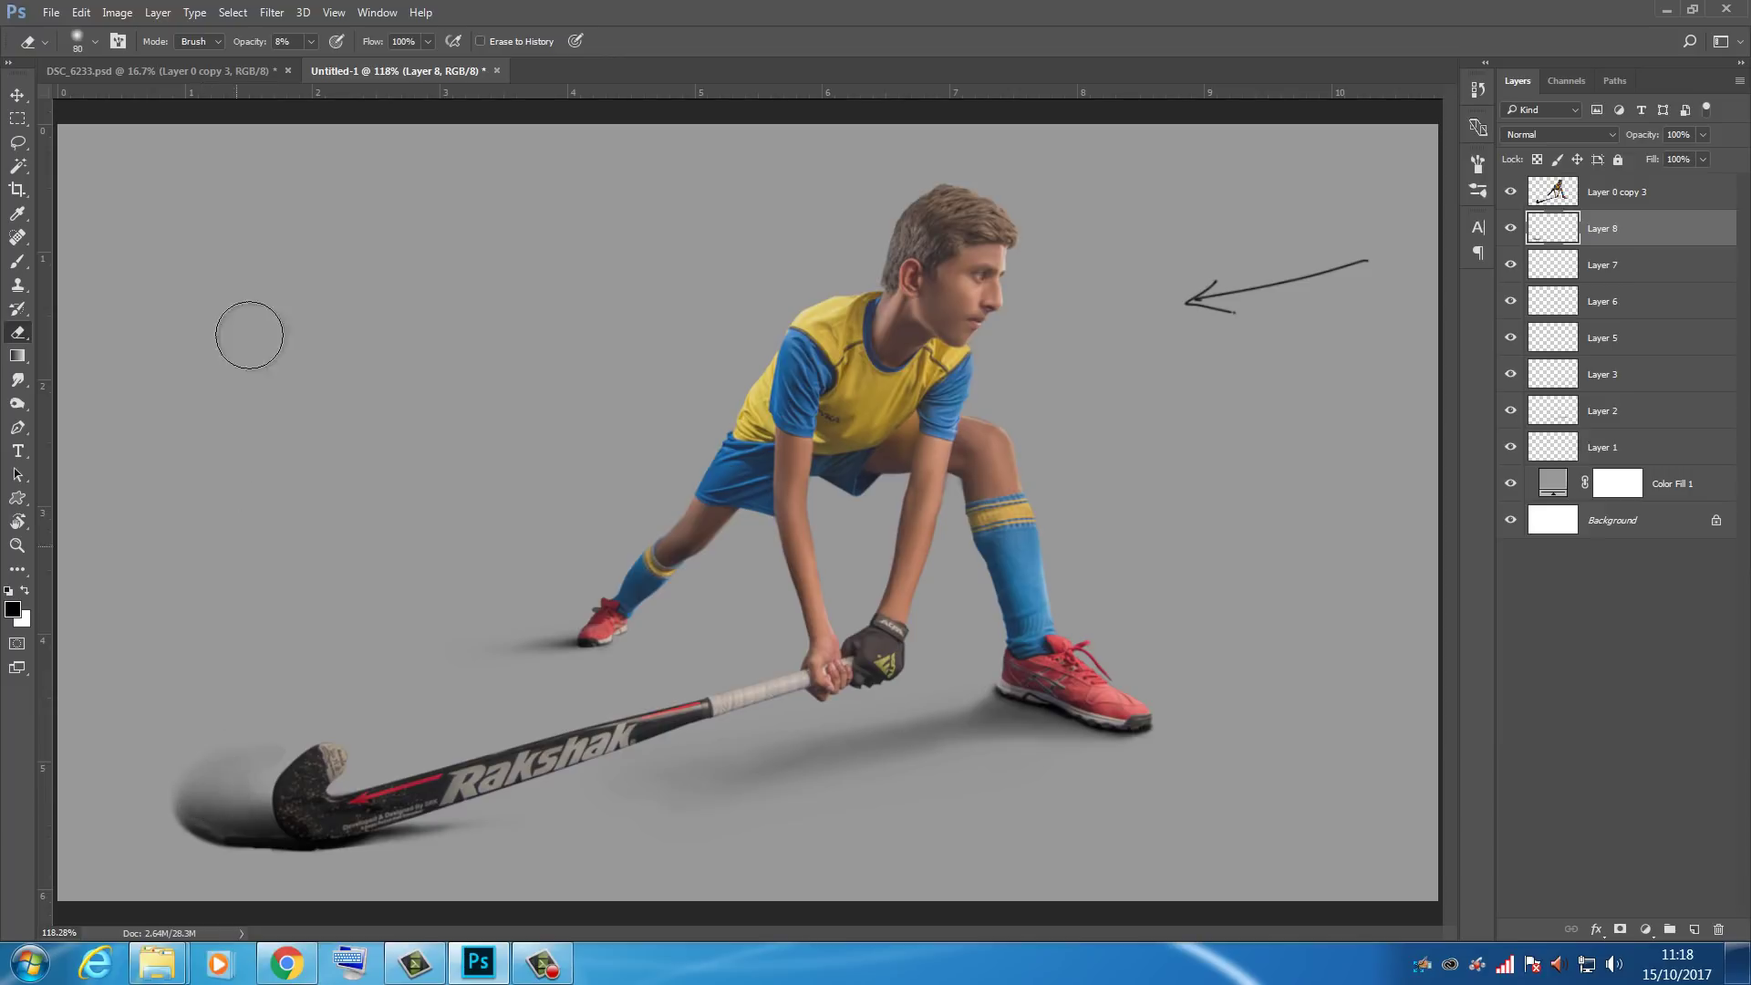
Step: Erase the hard dark lower edge of the stick's shadow with a small eraser at 26% opacity
{"action": "key", "text": "bracketleft"}
{"action": "key", "text": "bracketleft"}
{"action": "key", "text": "bracketleft"}
{"action": "key", "text": "bracketleft"}
{"action": "mouse_move", "coordinate": [187, 810]}
{"action": "left_mouse_down"}
{"action": "mouse_move", "coordinate": [335, 825]}
{"action": "mouse_move", "coordinate": [235, 840]}
{"action": "mouse_move", "coordinate": [186, 829]}
{"action": "mouse_move", "coordinate": [383, 830]}
{"action": "mouse_move", "coordinate": [182, 841]}
{"action": "mouse_move", "coordinate": [506, 819]}
{"action": "left_mouse_up"}
{"action": "left_click_drag", "start_coordinate": [179, 857], "coordinate": [496, 830]}
{"action": "key", "text": "bracketleft"}
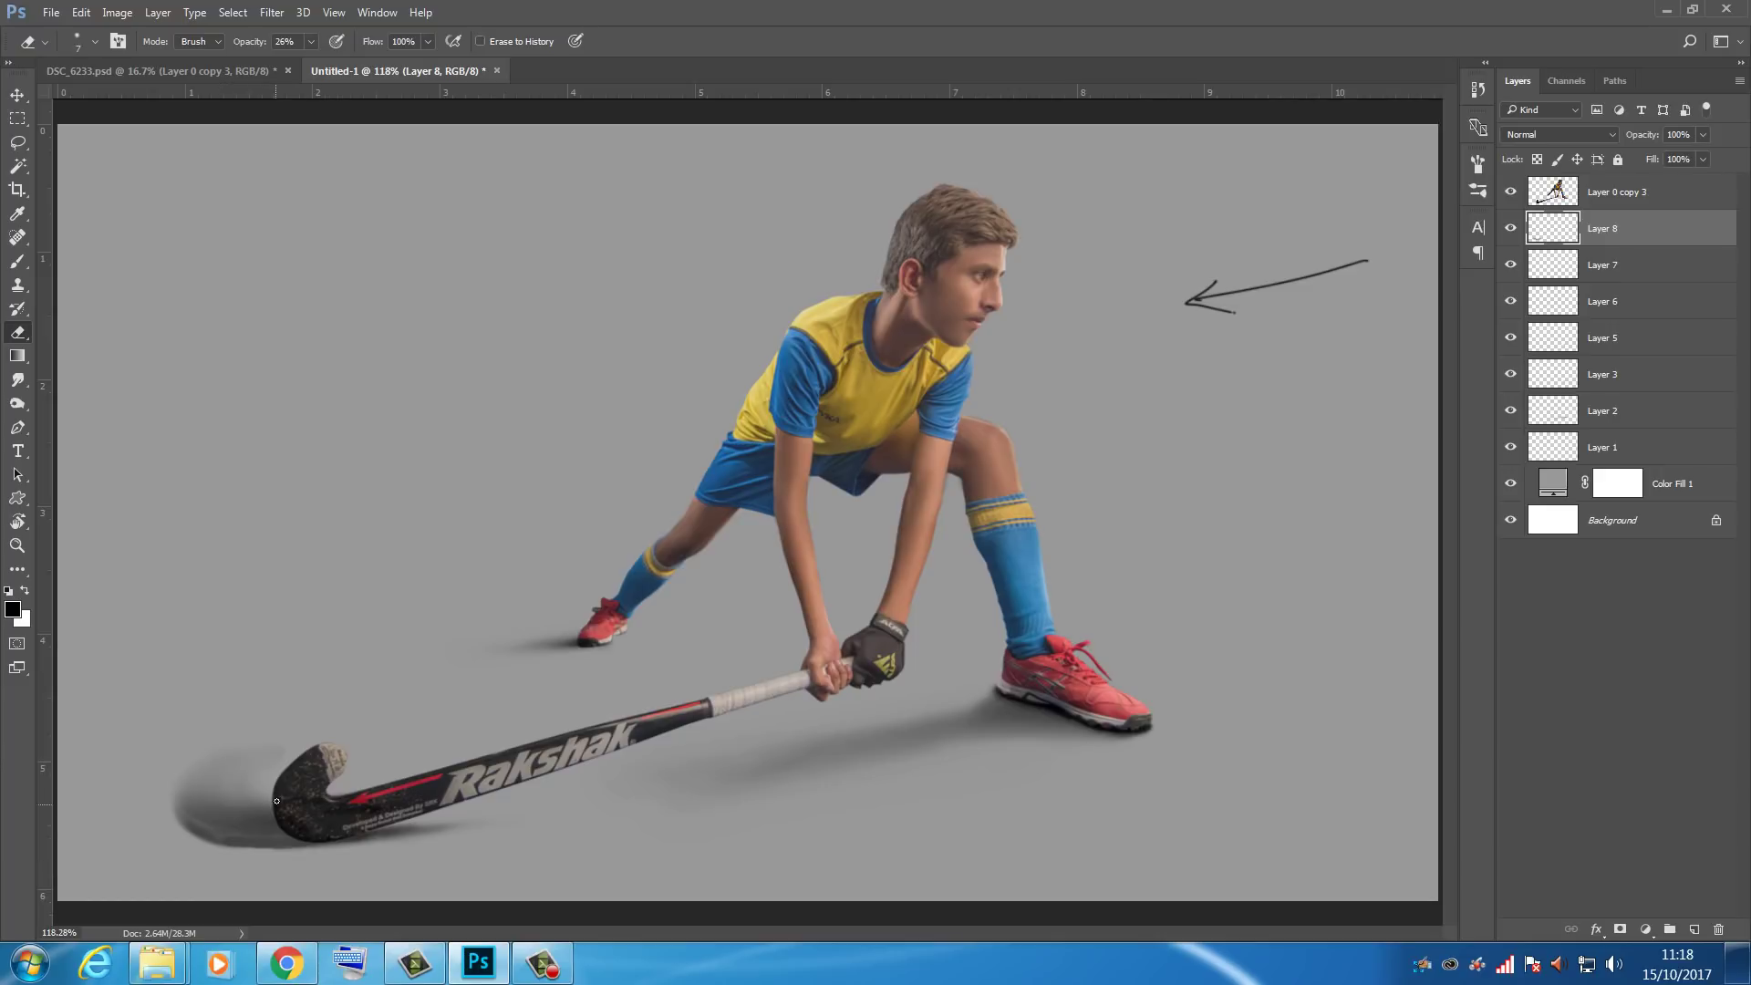
Step: Fade the stick head's shadow into the ground with a large eraser at 26% opacity and compare with Layer 8 hidden
{"action": "key", "text": "bracketright"}
{"action": "key", "text": "bracketright"}
{"action": "key", "text": "bracketright"}
{"action": "key", "text": "bracketright"}
{"action": "key", "text": "bracketright"}
{"action": "key", "text": "bracketright"}
{"action": "key", "text": "bracketright"}
{"action": "key", "text": "bracketright"}
{"action": "key", "text": "bracketright"}
{"action": "key", "text": "bracketright"}
{"action": "key", "text": "bracketright"}
{"action": "key", "text": "bracketright"}
{"action": "mouse_move", "coordinate": [157, 792]}
{"action": "left_mouse_down"}
{"action": "mouse_move", "coordinate": [346, 786]}
{"action": "mouse_move", "coordinate": [184, 820]}
{"action": "mouse_move", "coordinate": [232, 805]}
{"action": "mouse_move", "coordinate": [159, 815]}
{"action": "mouse_move", "coordinate": [180, 757]}
{"action": "mouse_move", "coordinate": [245, 738]}
{"action": "mouse_move", "coordinate": [215, 791]}
{"action": "mouse_move", "coordinate": [241, 843]}
{"action": "mouse_move", "coordinate": [223, 845]}
{"action": "mouse_move", "coordinate": [262, 862]}
{"action": "mouse_move", "coordinate": [198, 861]}
{"action": "mouse_move", "coordinate": [277, 868]}
{"action": "mouse_move", "coordinate": [221, 871]}
{"action": "left_mouse_up"}
{"action": "key", "text": "bracketleft"}
{"action": "key", "text": "bracketleft"}
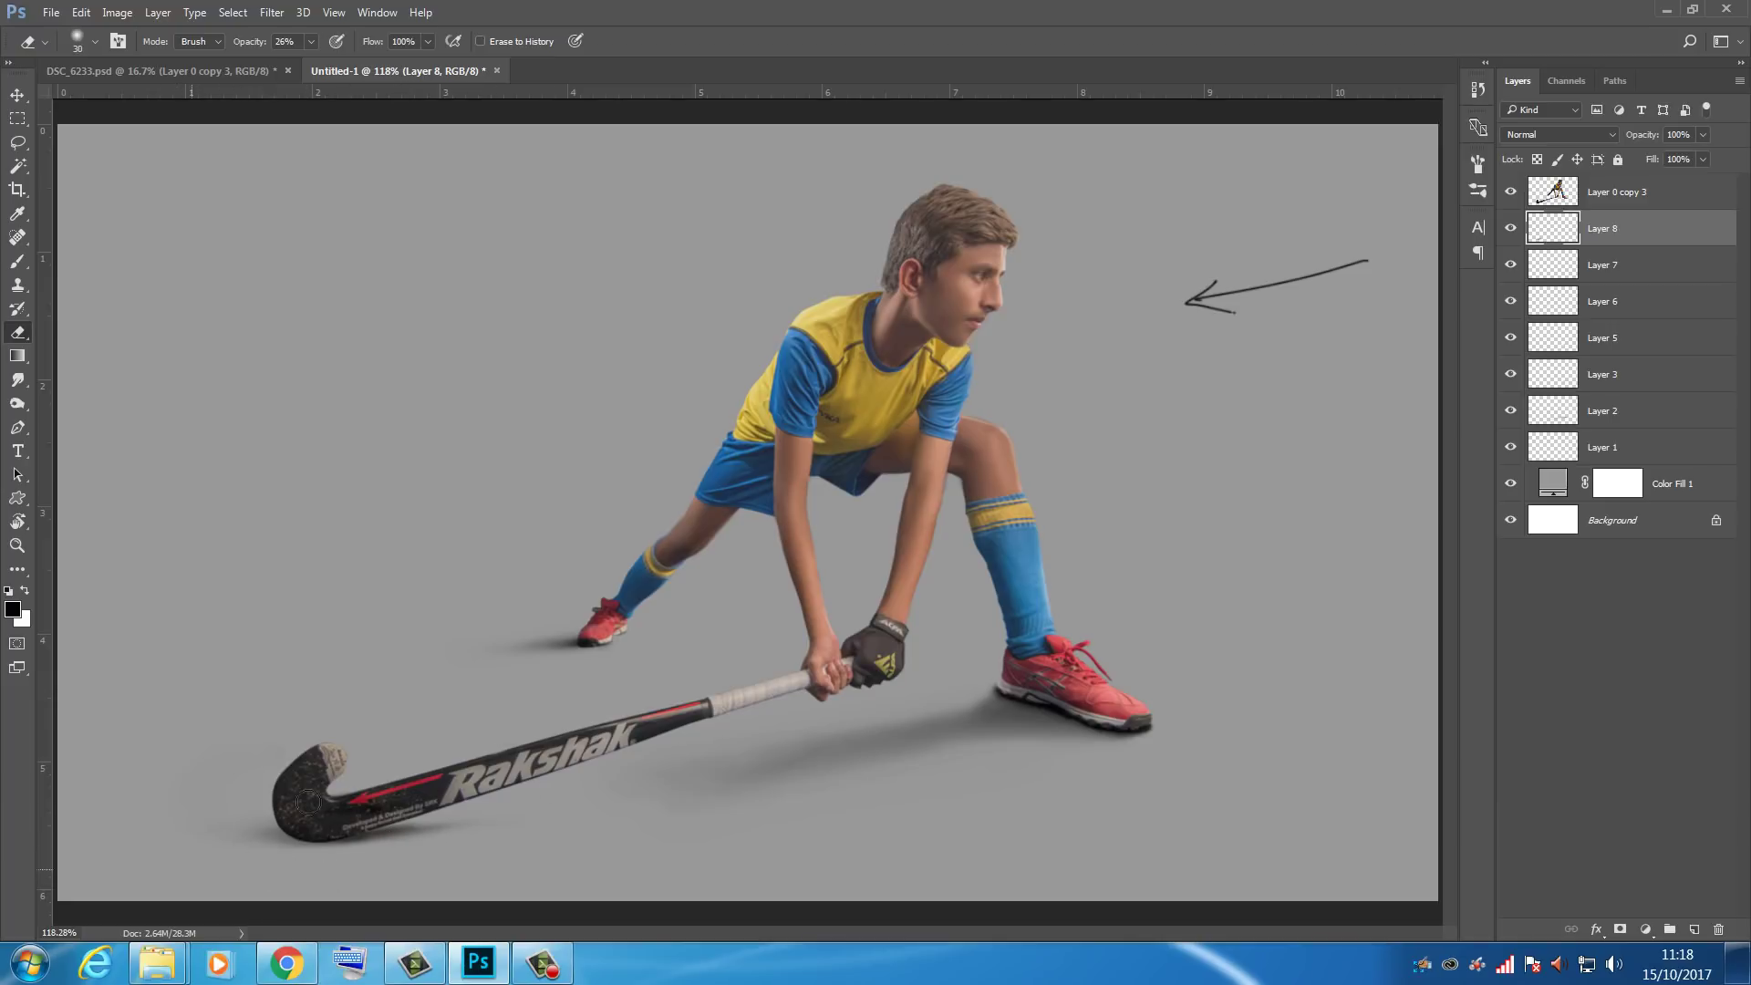
{"action": "left_click", "coordinate": [1508, 235]}
{"action": "left_click", "coordinate": [1508, 235]}
Step: Add a new layer and try a broad shadow stroke across the stick's head with a hard 125 px brush at 21% opacity
{"action": "left_click", "coordinate": [1694, 929]}
{"action": "key", "text": "b"}
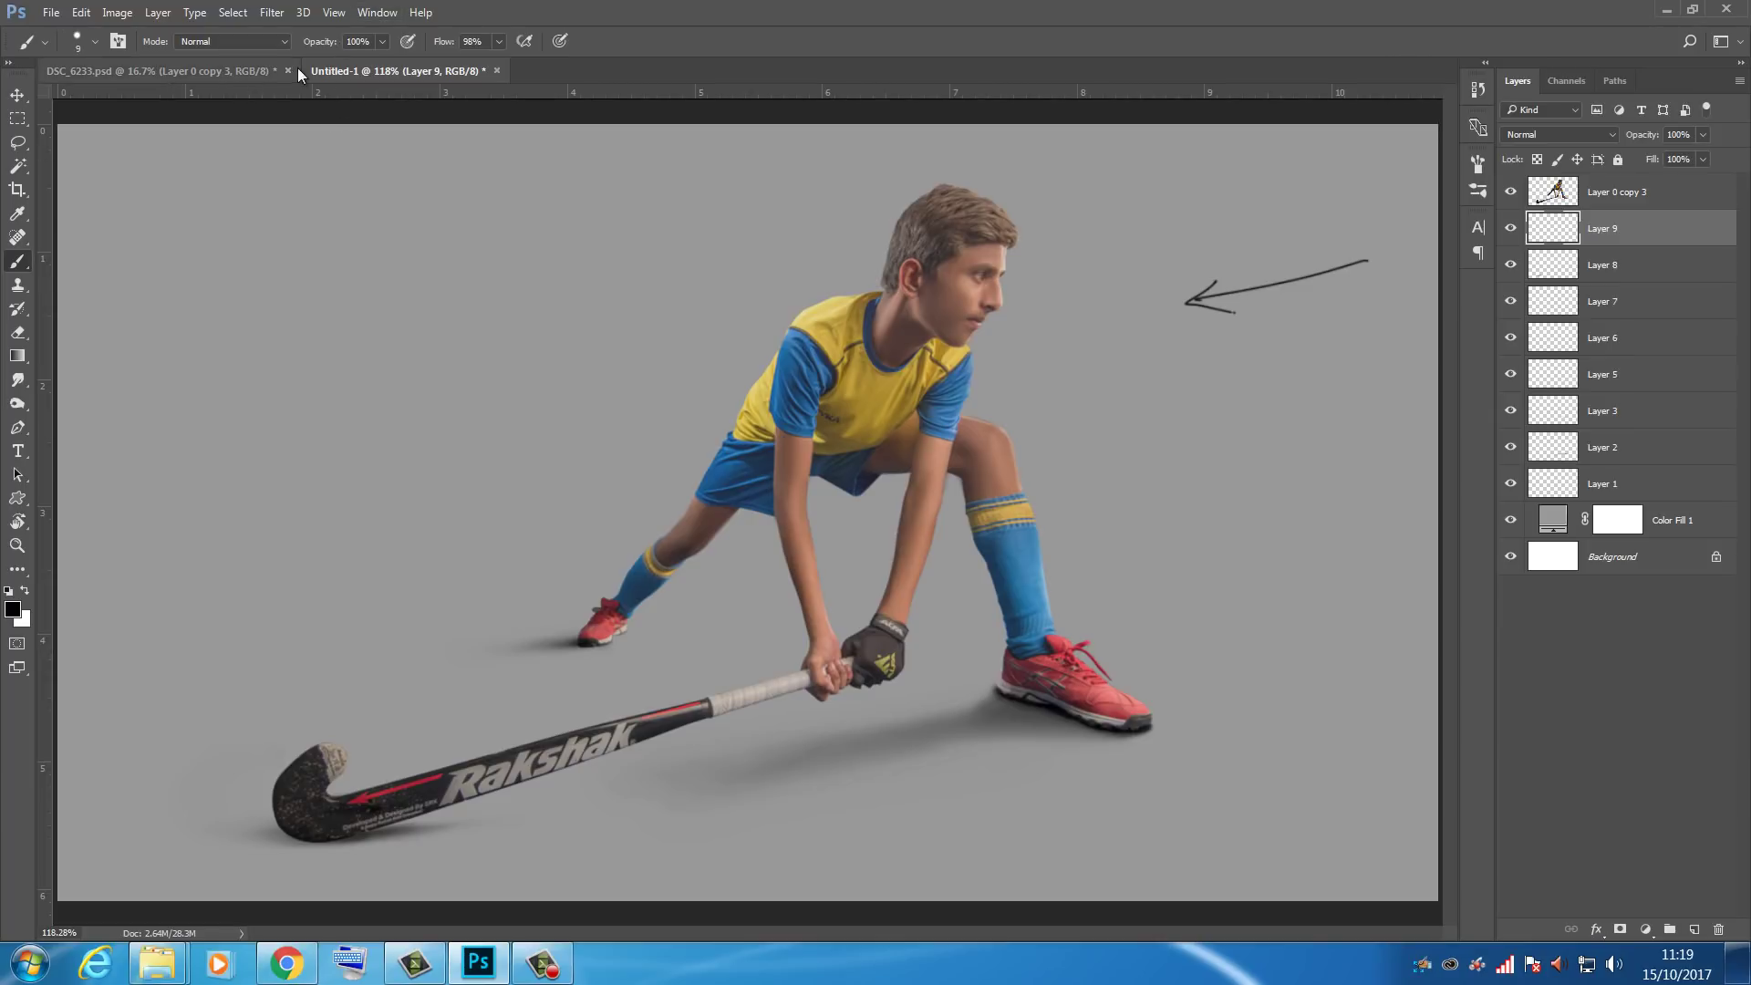
{"action": "left_click_drag", "start_coordinate": [319, 42], "coordinate": [265, 57]}
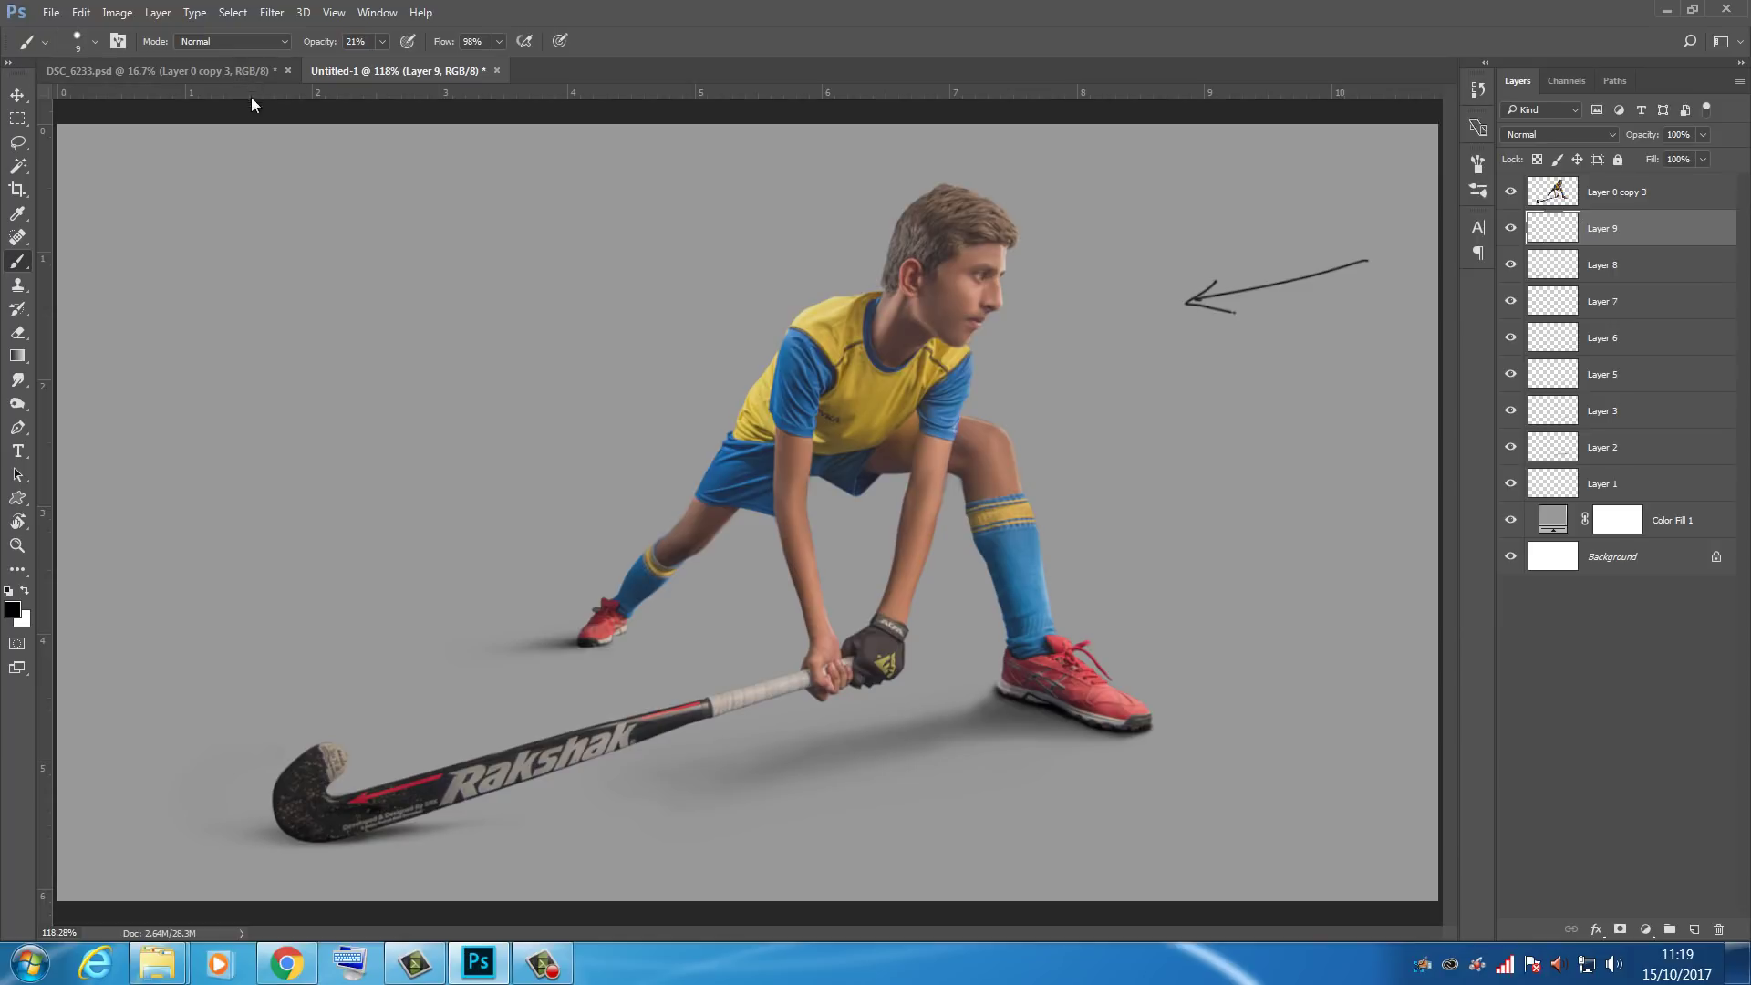
{"action": "key", "text": "bracketright"}
{"action": "key", "text": "bracketright"}
{"action": "key", "text": "bracketright"}
{"action": "key", "text": "bracketright"}
{"action": "key", "text": "bracketright"}
{"action": "key", "text": "bracketright"}
{"action": "key", "text": "bracketright"}
{"action": "key", "text": "bracketright"}
{"action": "key", "text": "bracketright"}
{"action": "key", "text": "bracketright"}
{"action": "key", "text": "bracketright"}
{"action": "key", "text": "bracketleft"}
{"action": "left_click_drag", "start_coordinate": [500, 715], "coordinate": [123, 771]}
{"action": "key", "text": "ctrl+z"}
Step: Paint a broad diffuse shadow behind the stick, from the shaft to the canvas's left edge, with a soft 175 px brush at 21% opacity
{"action": "right_click", "coordinate": [438, 587]}
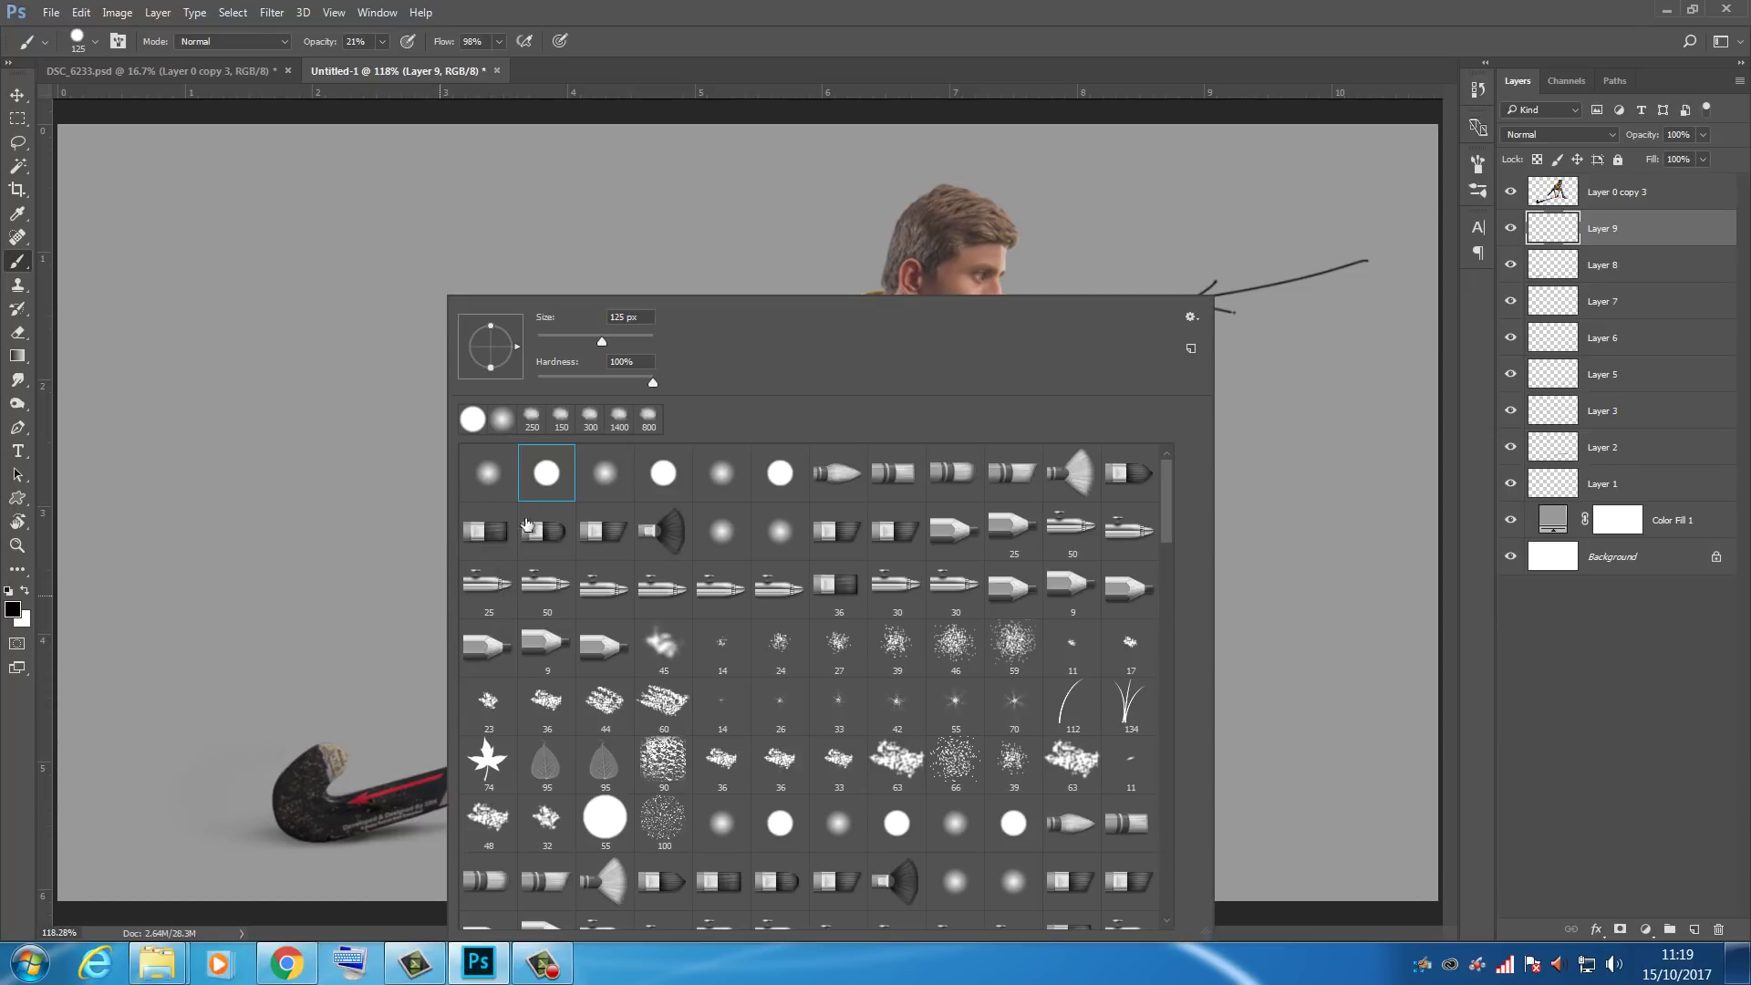
{"action": "left_click", "coordinate": [870, 54]}
{"action": "key", "text": "bracketright"}
{"action": "key", "text": "bracketright"}
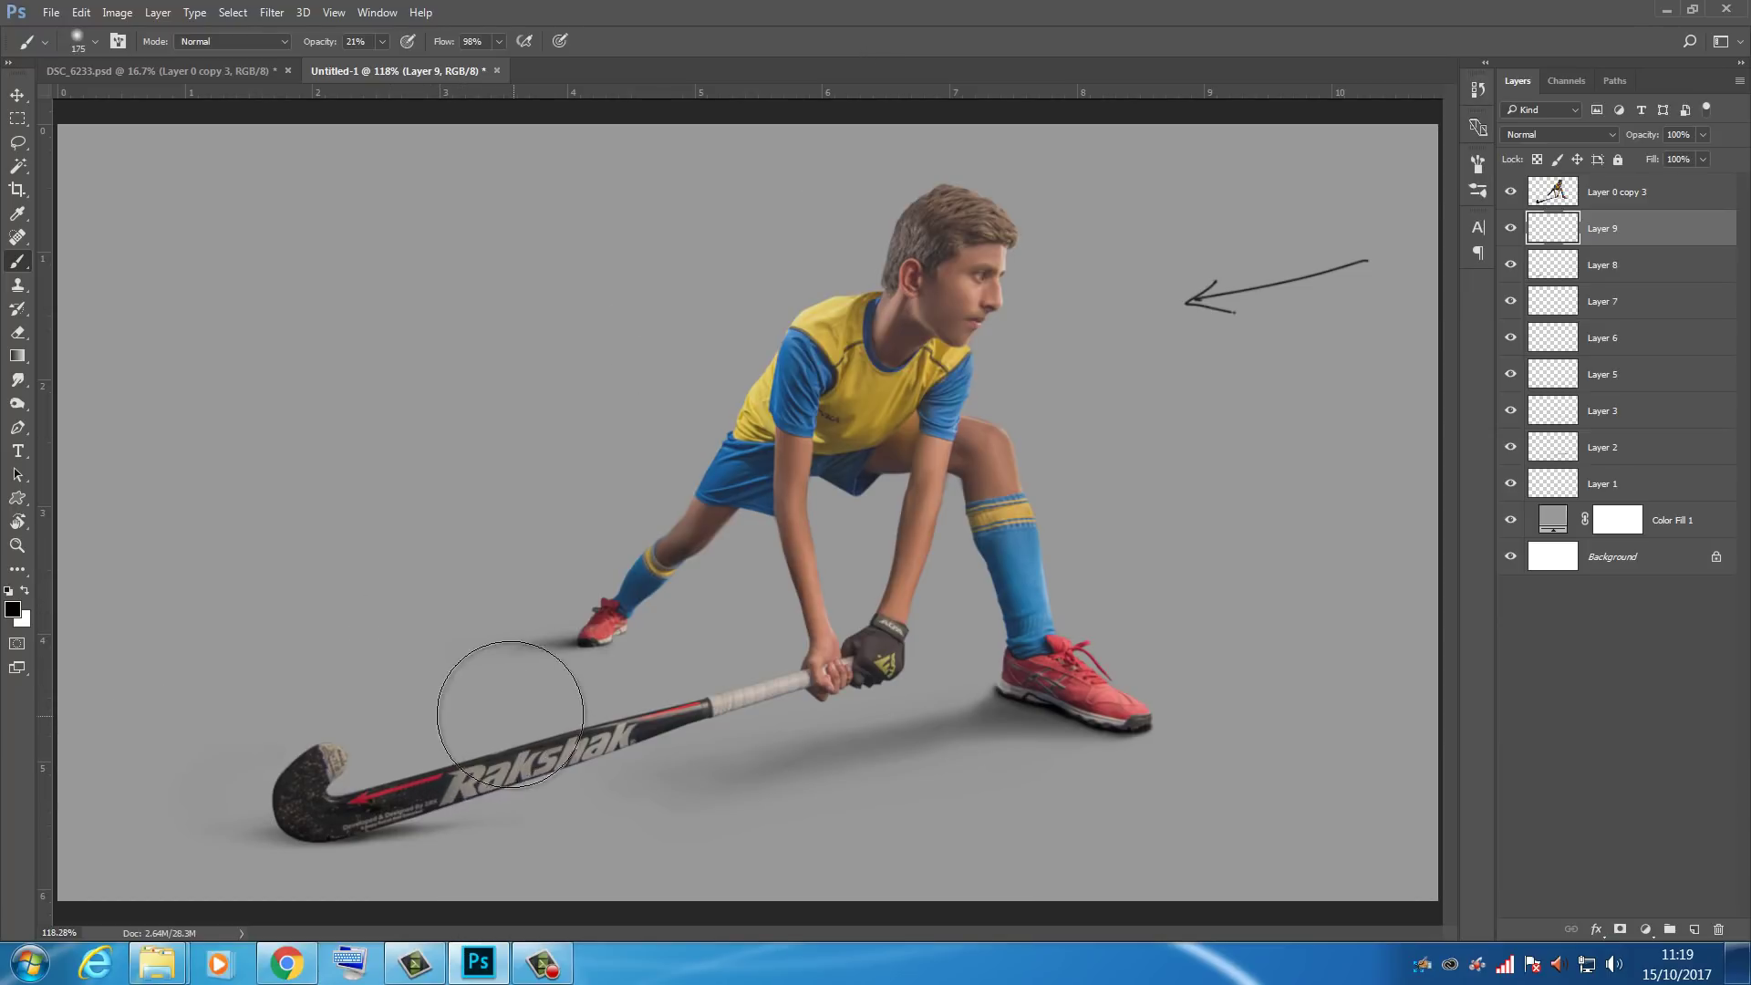
{"action": "mouse_move", "coordinate": [508, 696]}
{"action": "left_mouse_down"}
{"action": "mouse_move", "coordinate": [221, 749]}
{"action": "mouse_move", "coordinate": [176, 696]}
{"action": "left_mouse_up"}
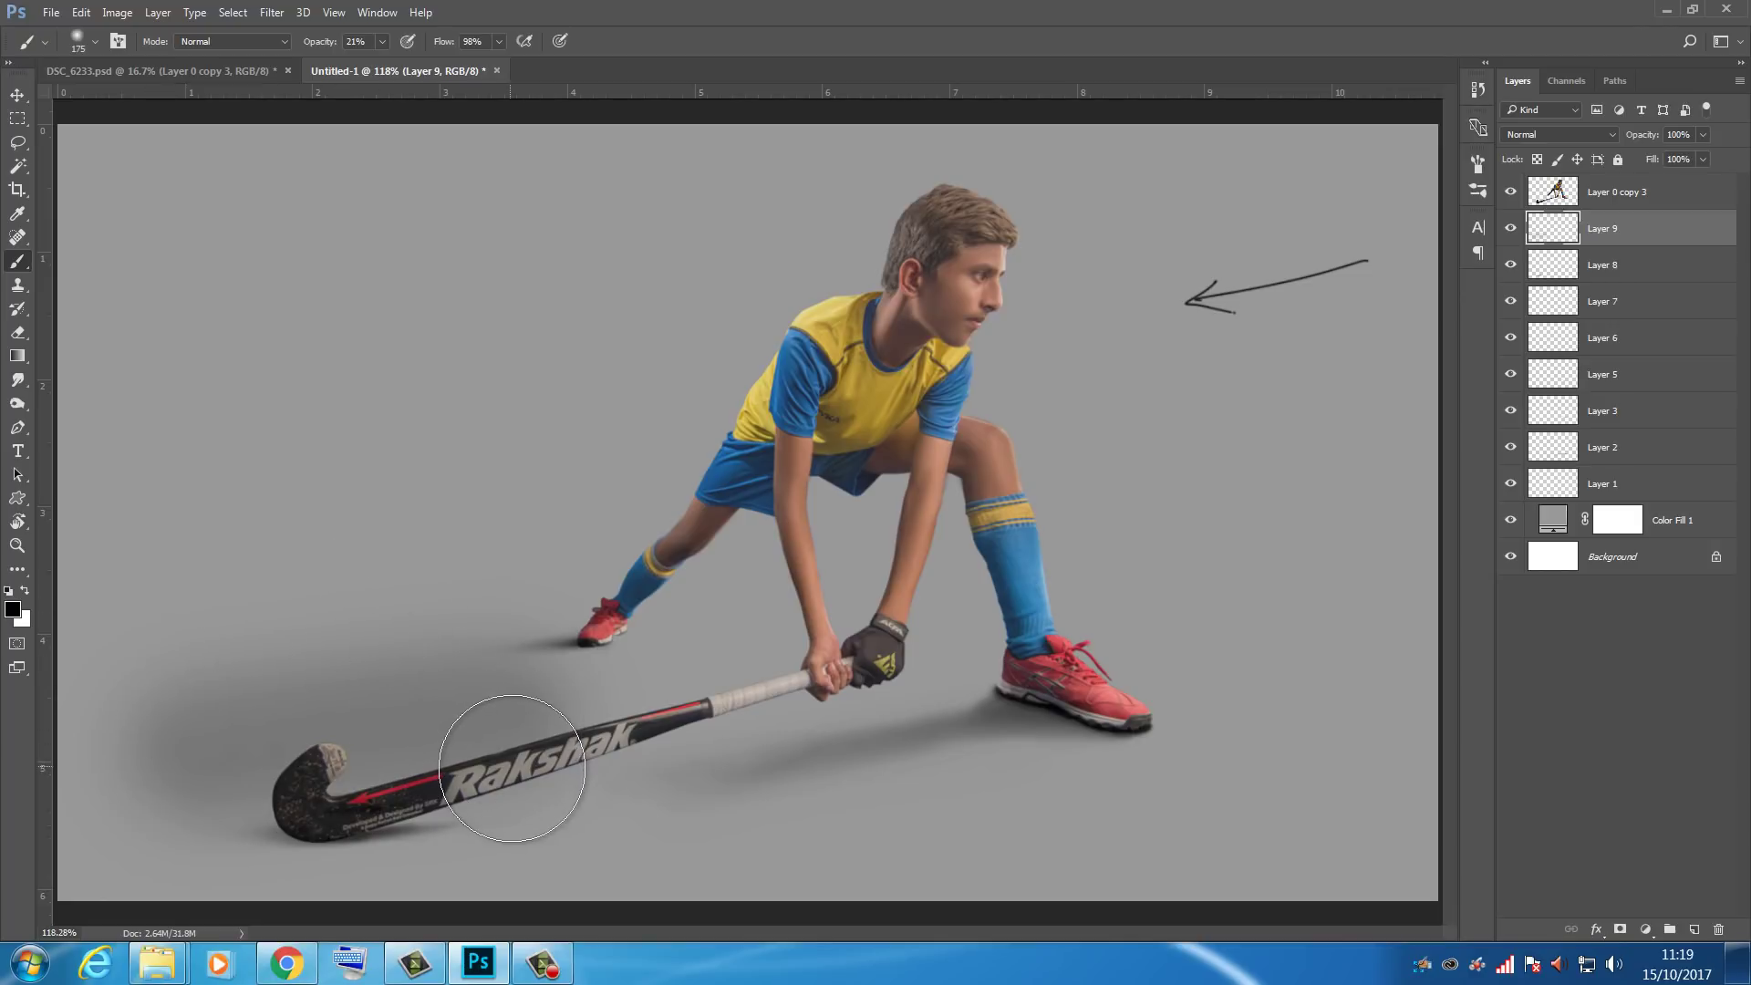
{"action": "key", "text": "ctrl+z"}
{"action": "left_click_drag", "start_coordinate": [565, 702], "coordinate": [82, 803]}
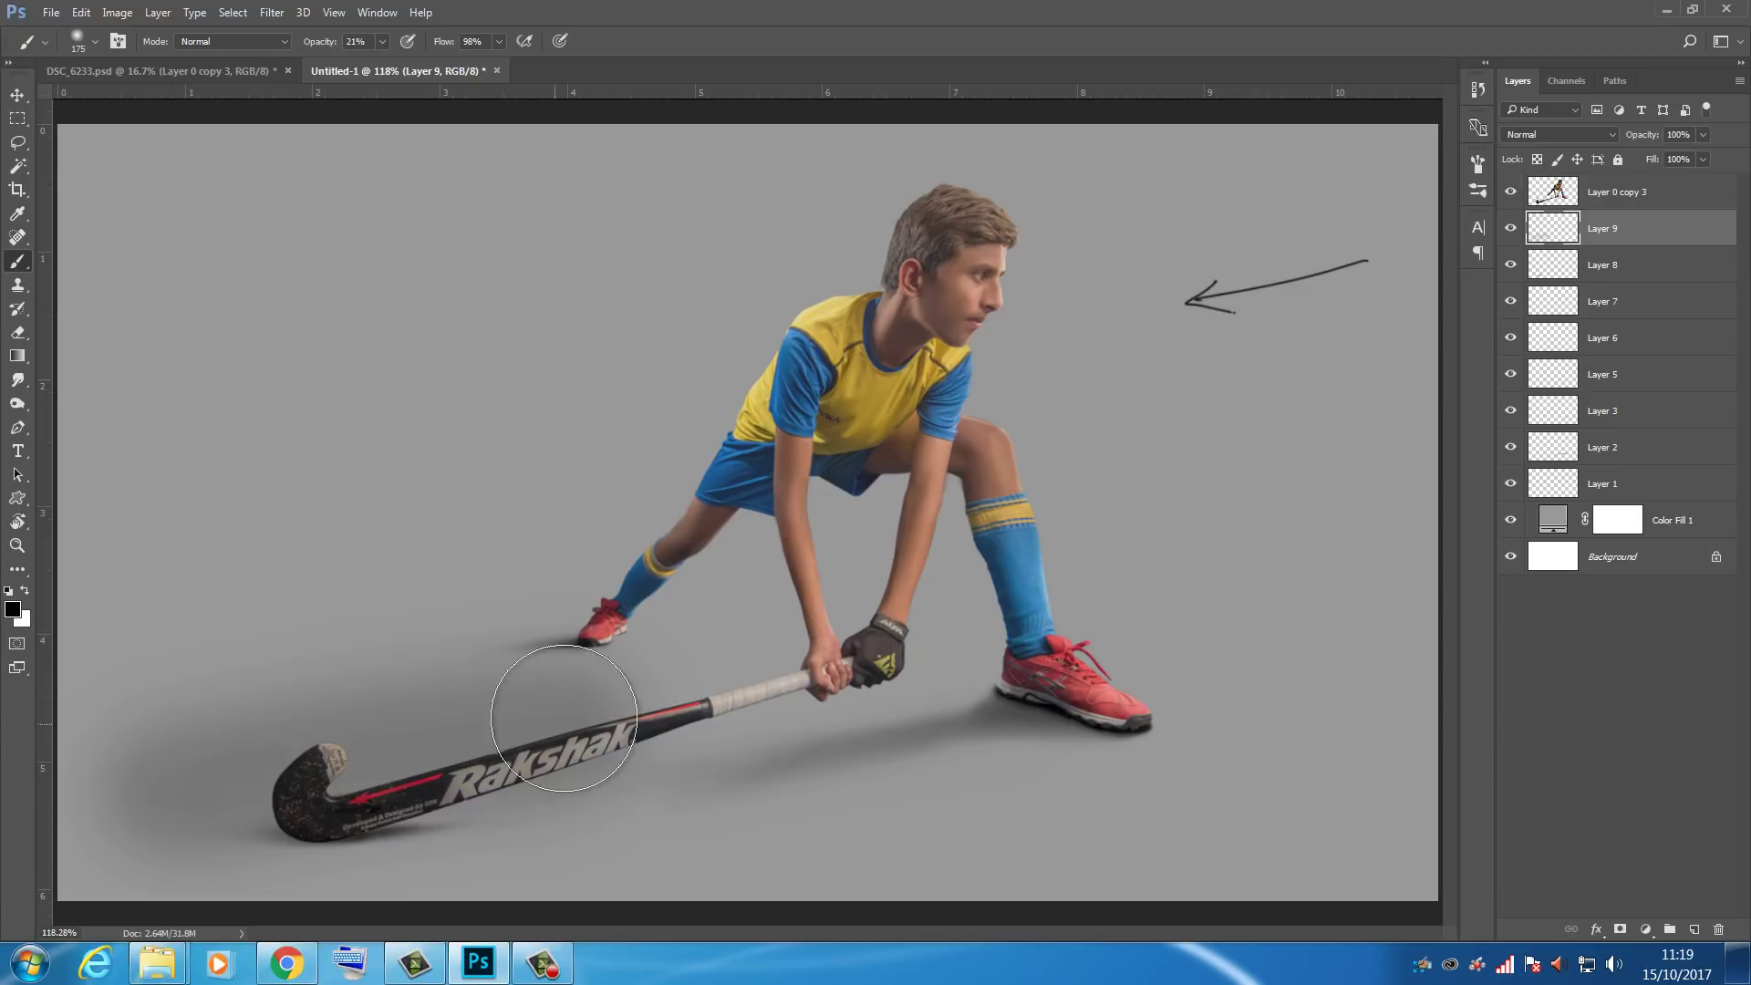
{"action": "mouse_move", "coordinate": [371, 723]}
{"action": "left_mouse_down"}
{"action": "mouse_move", "coordinate": [98, 742]}
{"action": "mouse_move", "coordinate": [0, 874]}
{"action": "left_mouse_up"}
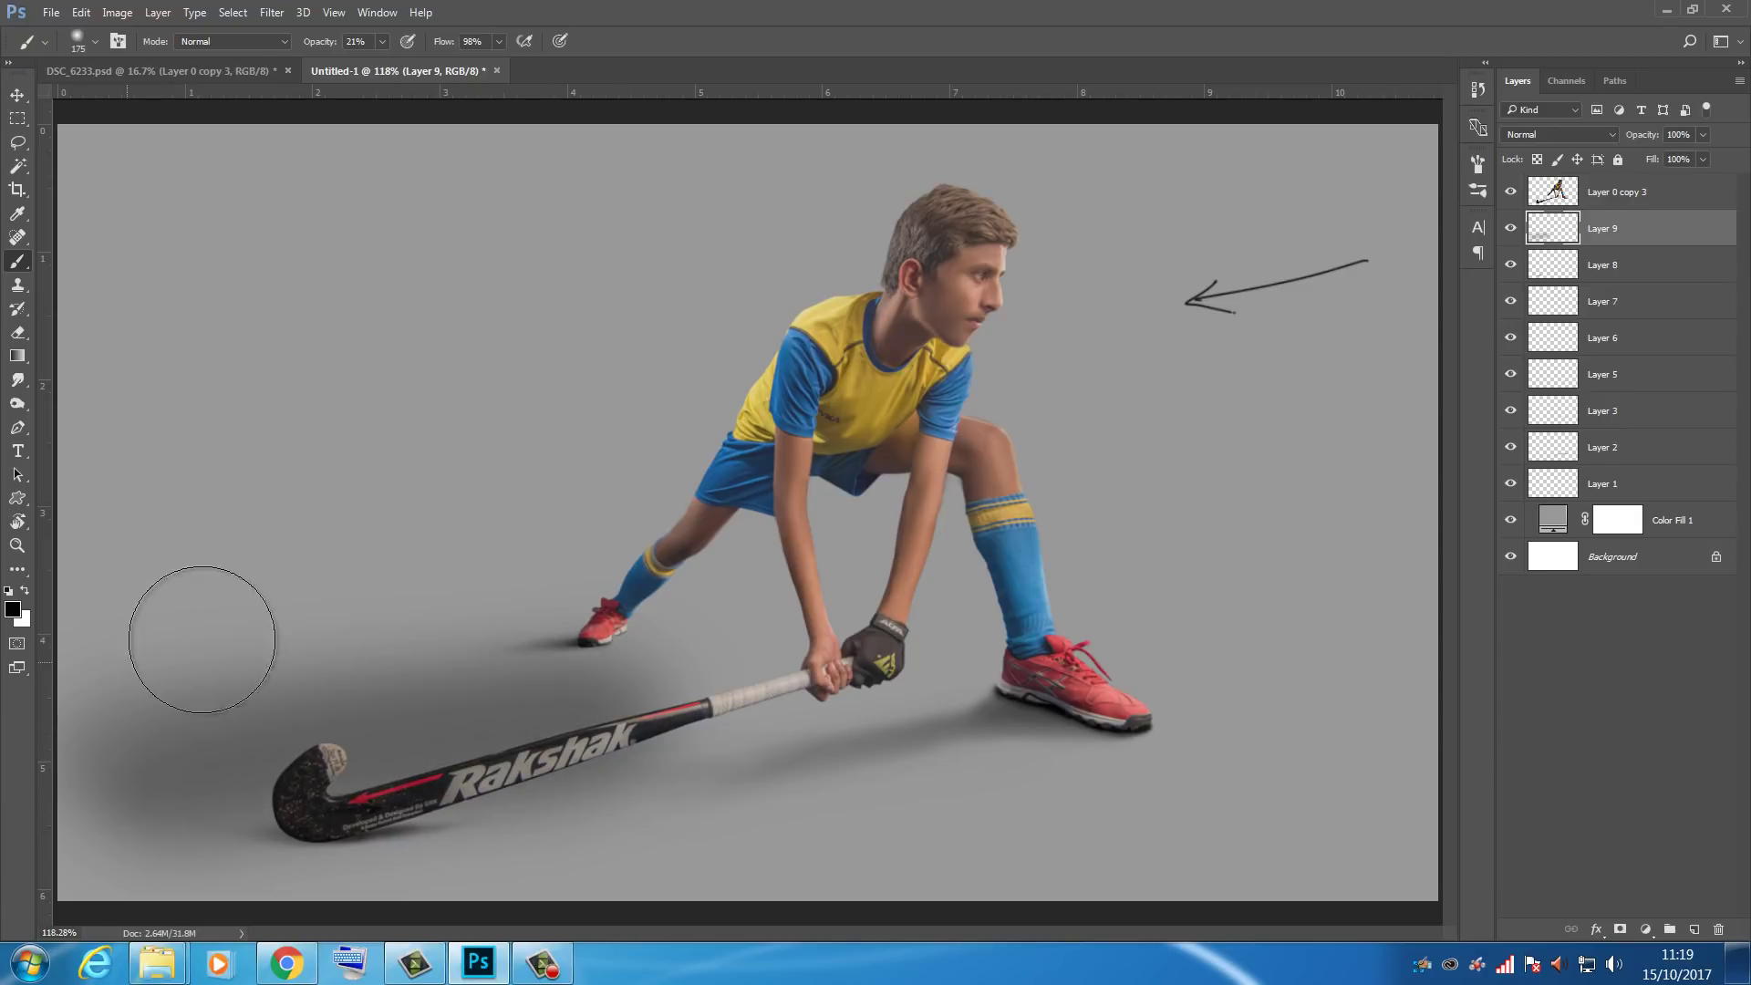
Step: Fade the broad shadow's end between the rear shoe and the stick's shaft with soft erasers at 26% opacity
{"action": "key", "text": "e"}
{"action": "key", "text": "bracketright"}
{"action": "key", "text": "bracketright"}
{"action": "key", "text": "bracketright"}
{"action": "key", "text": "bracketright"}
{"action": "key", "text": "bracketright"}
{"action": "key", "text": "bracketright"}
{"action": "key", "text": "bracketright"}
{"action": "key", "text": "bracketright"}
{"action": "key", "text": "bracketright"}
{"action": "key", "text": "bracketright"}
{"action": "key", "text": "bracketright"}
{"action": "key", "text": "bracketright"}
{"action": "key", "text": "bracketright"}
{"action": "key", "text": "bracketright"}
{"action": "key", "text": "bracketright"}
{"action": "key", "text": "bracketright"}
{"action": "key", "text": "bracketright"}
{"action": "key", "text": "bracketleft"}
{"action": "key", "text": "bracketleft"}
{"action": "key", "text": "bracketleft"}
{"action": "key", "text": "bracketleft"}
{"action": "key", "text": "bracketleft"}
{"action": "key", "text": "bracketleft"}
{"action": "key", "text": "bracketleft"}
{"action": "key", "text": "bracketleft"}
{"action": "key", "text": "bracketleft"}
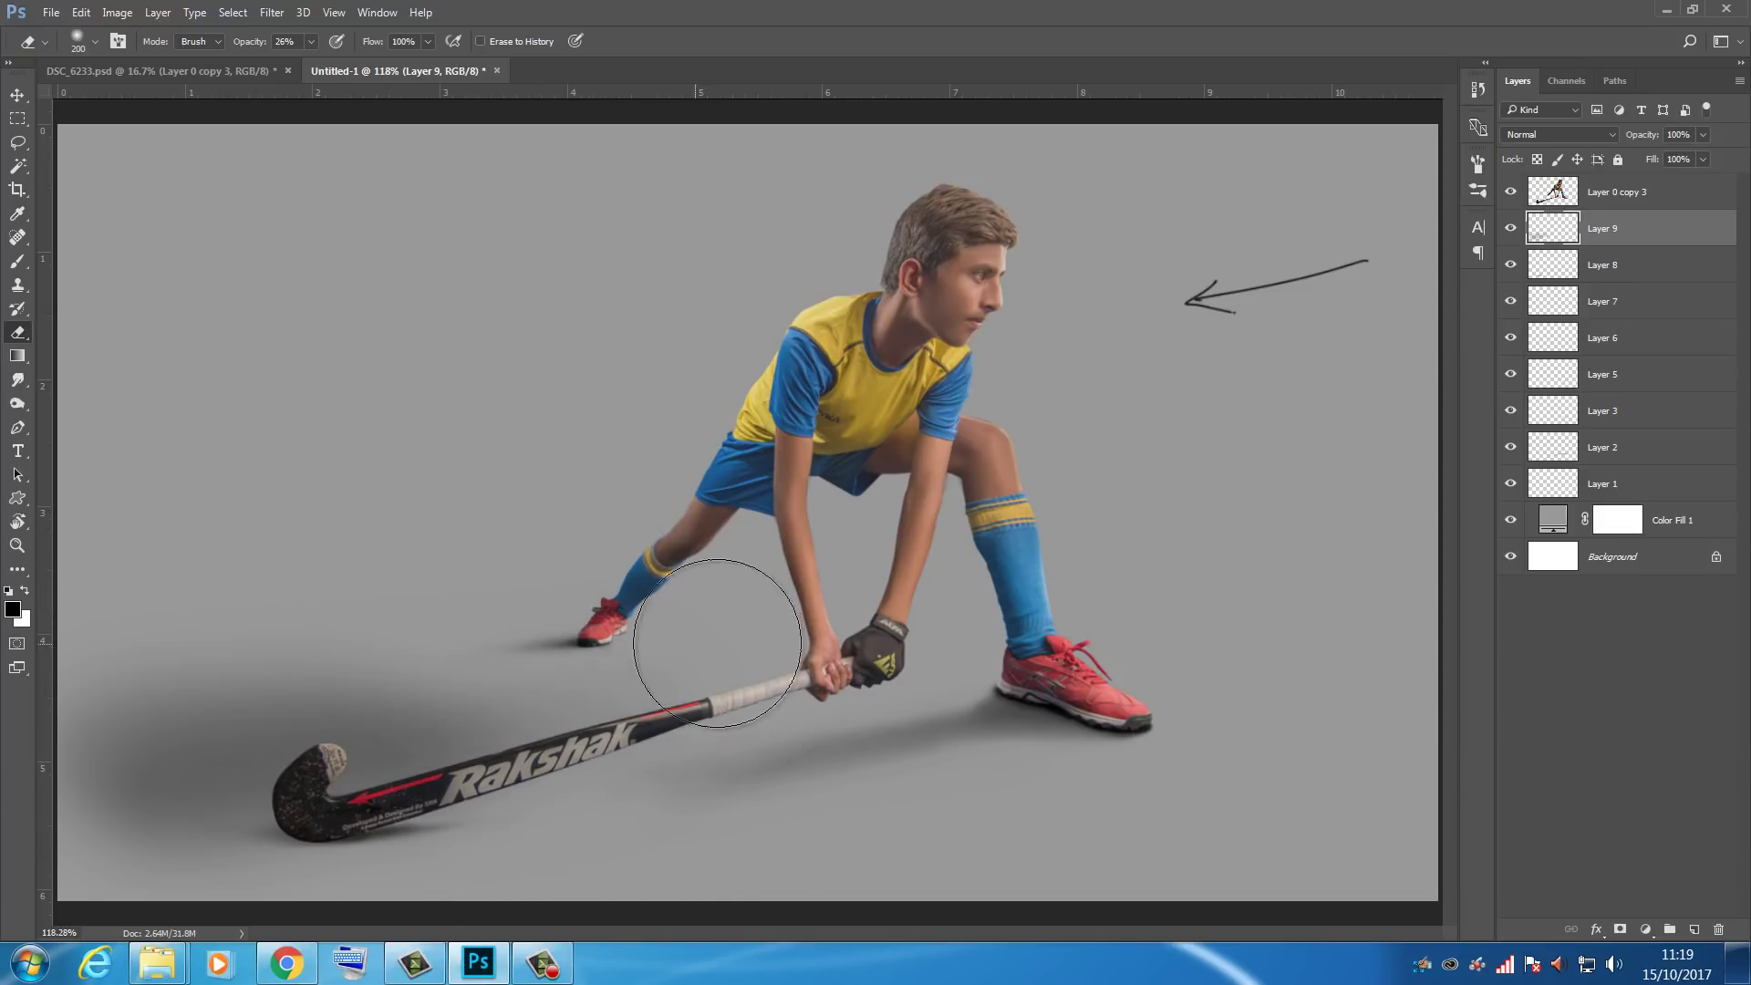
{"action": "key", "text": "bracketleft"}
{"action": "key", "text": "bracketleft"}
{"action": "key", "text": "bracketleft"}
{"action": "key", "text": "bracketleft"}
{"action": "key", "text": "bracketleft"}
{"action": "key", "text": "bracketleft"}
{"action": "key", "text": "bracketleft"}
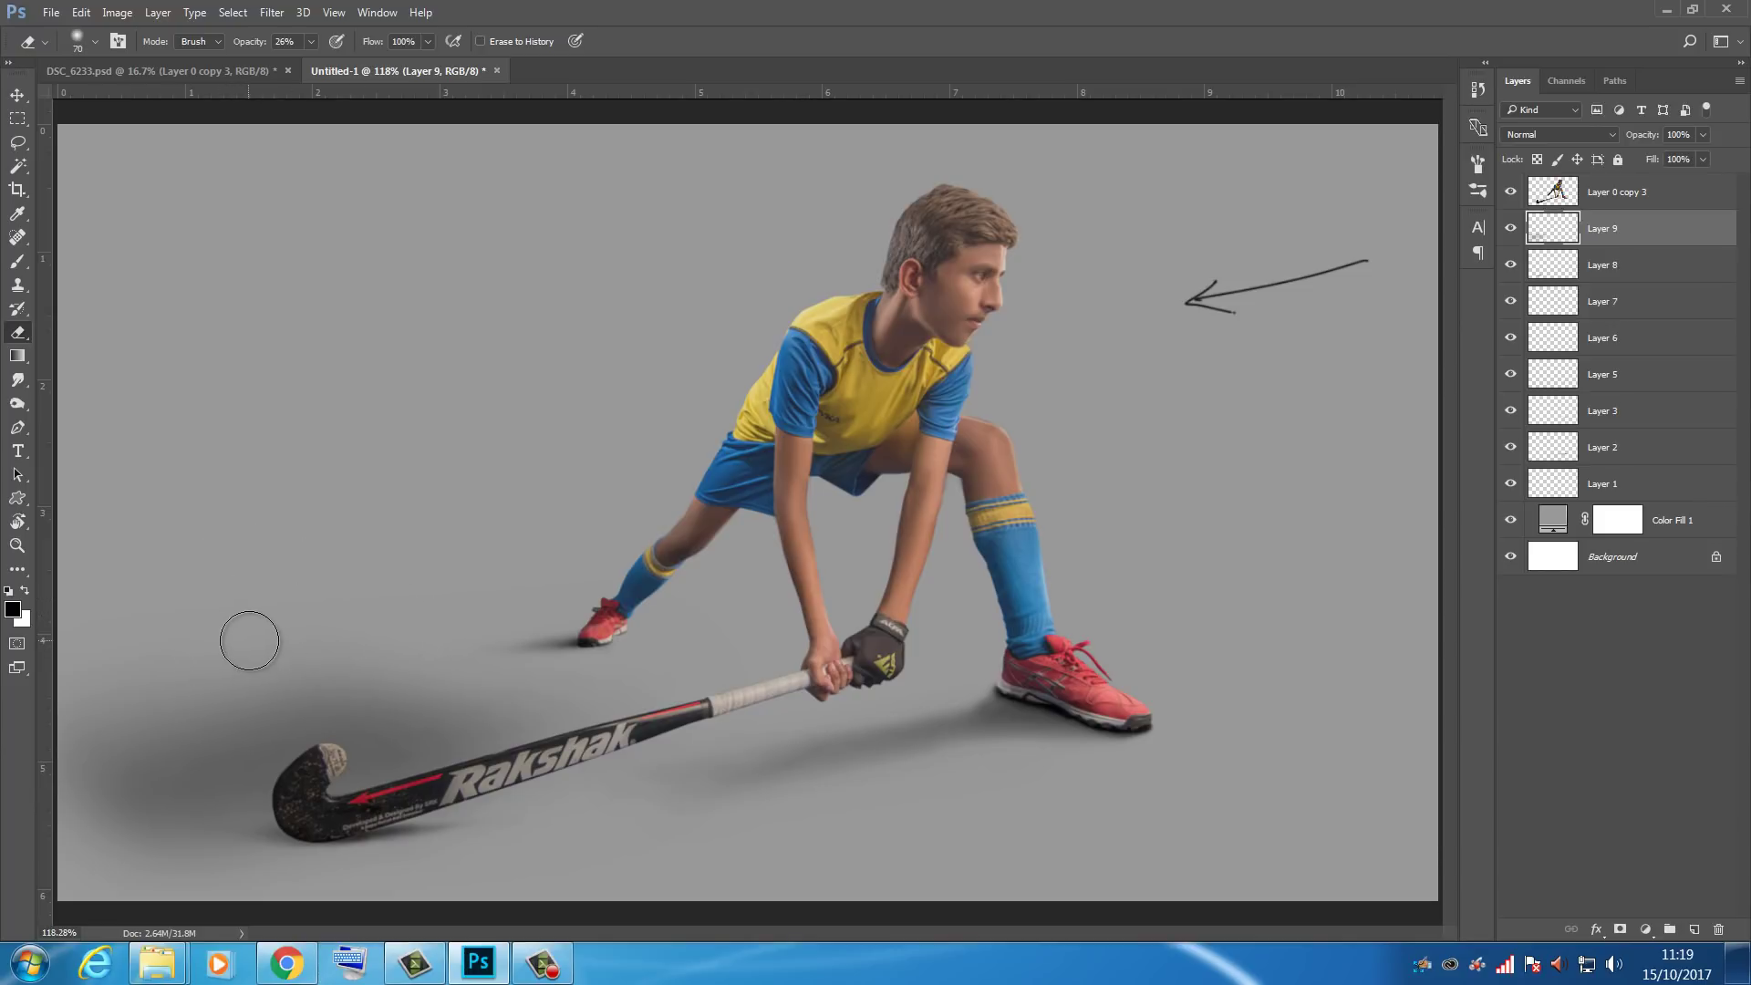
Step: Lighten the broad shadow around the stick's head with a 200 px soft eraser at 26% opacity
{"action": "key", "text": "bracketright"}
{"action": "key", "text": "bracketright"}
{"action": "key", "text": "bracketright"}
{"action": "key", "text": "bracketright"}
{"action": "key", "text": "bracketright"}
{"action": "key", "text": "bracketright"}
{"action": "key", "text": "bracketright"}
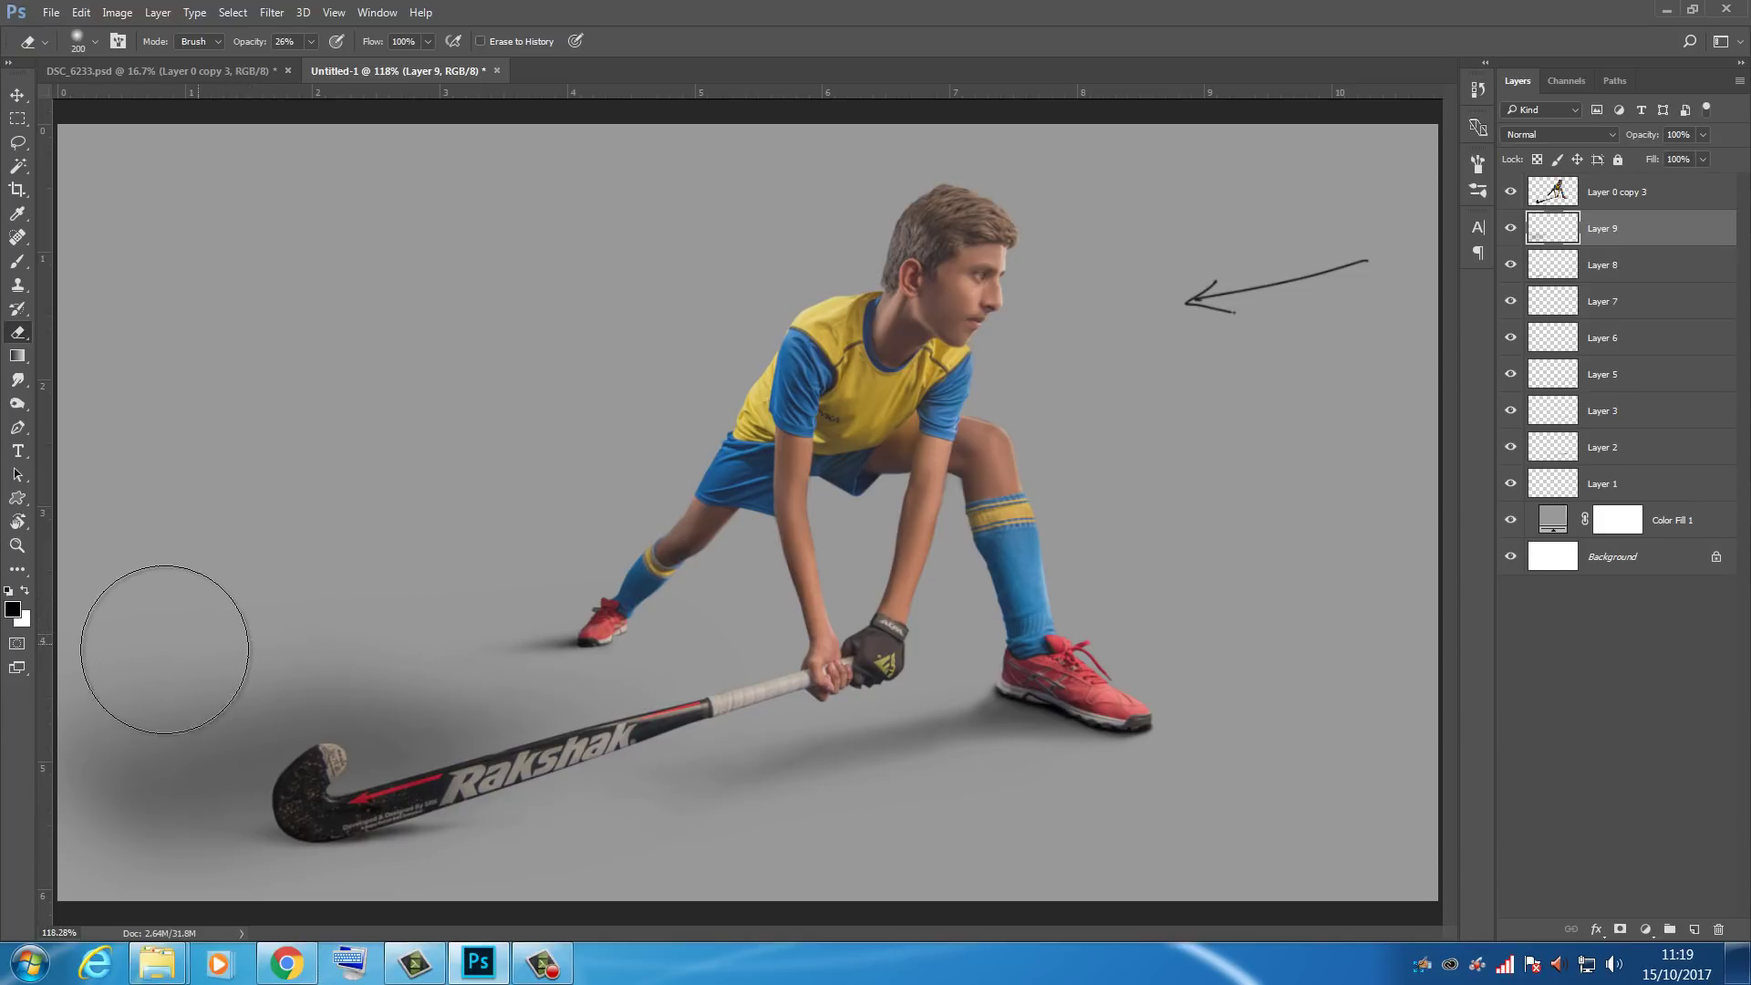
{"action": "mouse_move", "coordinate": [504, 629]}
{"action": "left_mouse_down"}
{"action": "mouse_move", "coordinate": [257, 674]}
{"action": "mouse_move", "coordinate": [153, 729]}
{"action": "mouse_move", "coordinate": [196, 876]}
{"action": "mouse_move", "coordinate": [549, 792]}
{"action": "mouse_move", "coordinate": [373, 883]}
{"action": "mouse_move", "coordinate": [603, 830]}
{"action": "mouse_move", "coordinate": [361, 842]}
{"action": "mouse_move", "coordinate": [168, 883]}
{"action": "left_mouse_up"}
{"action": "left_click_drag", "start_coordinate": [43, 679], "coordinate": [85, 695]}
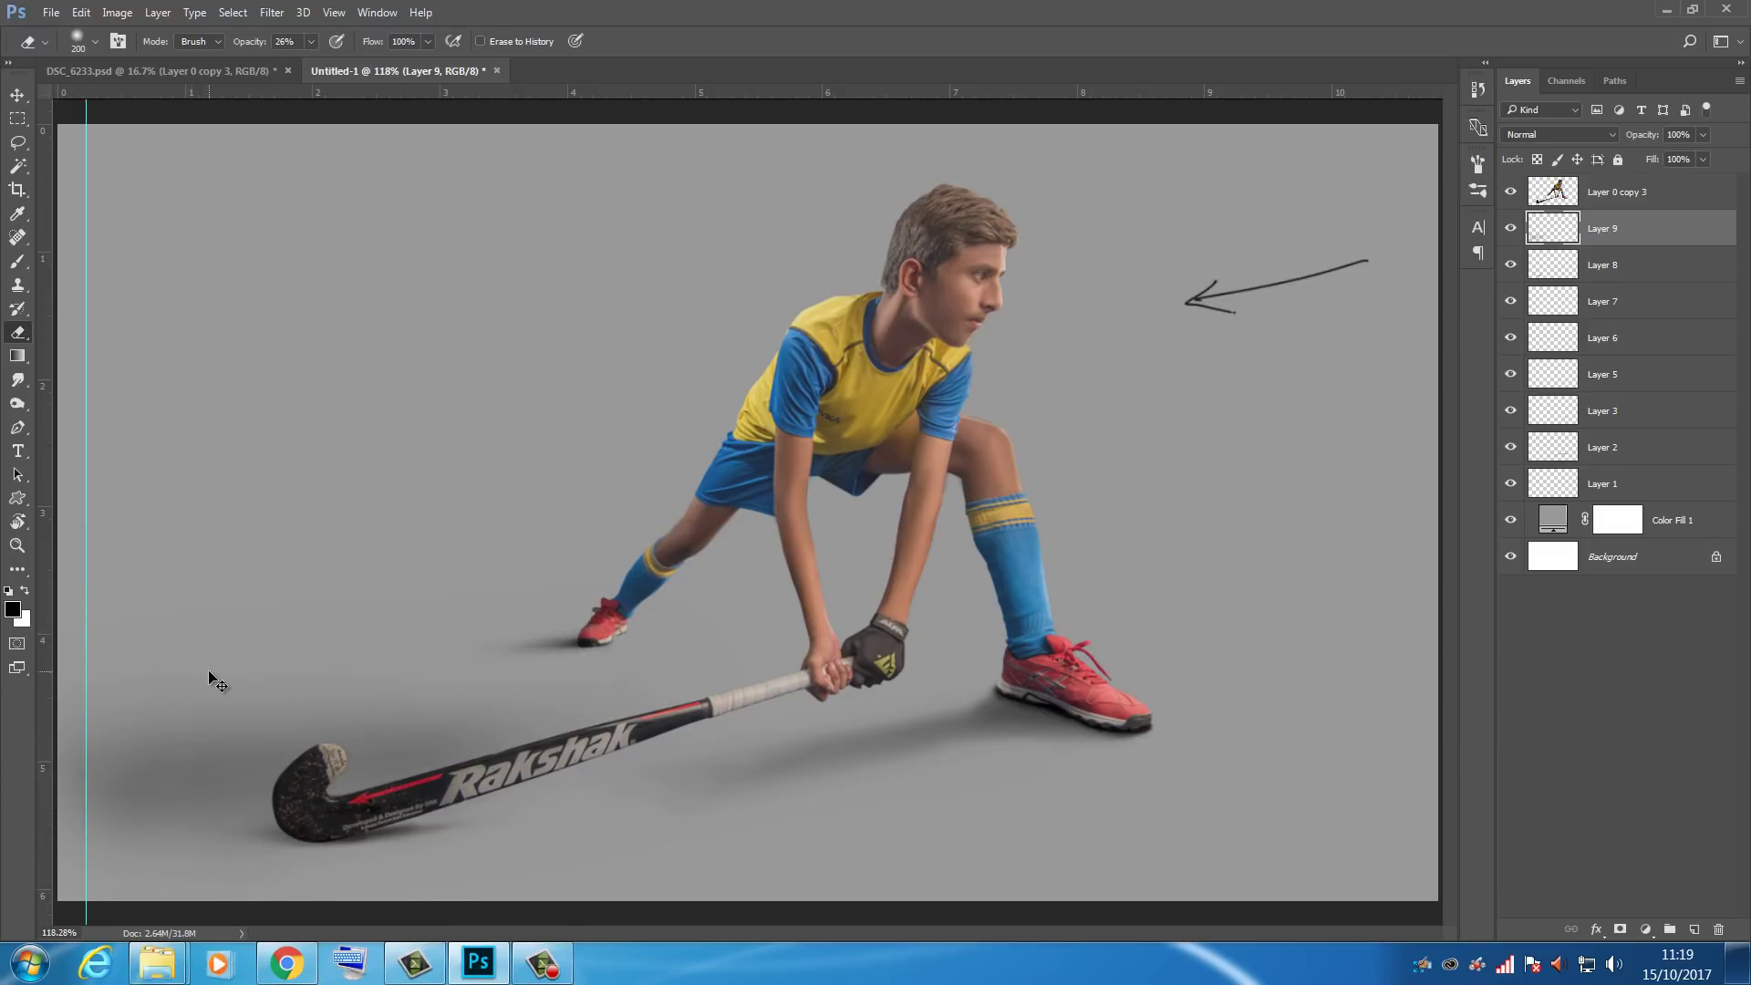
{"action": "scroll", "coordinate": [301, 593], "scroll_direction": "up", "scroll_amount": 2}
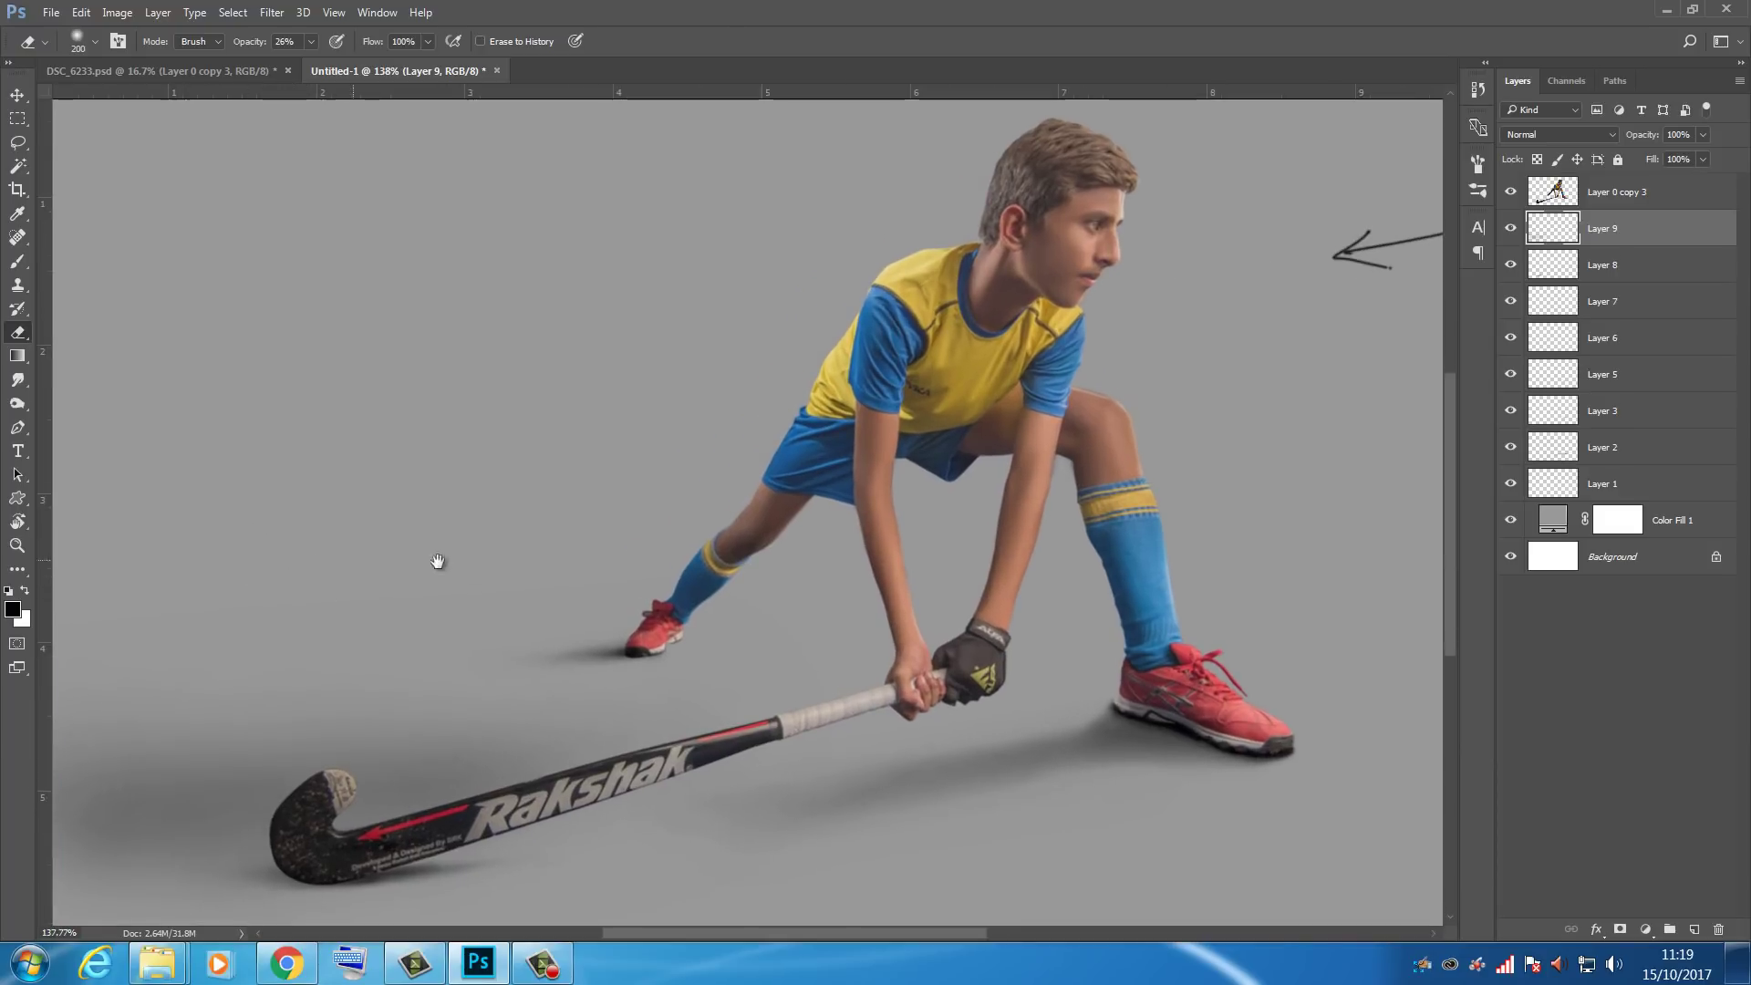
{"action": "left_click_drag", "start_coordinate": [415, 559], "coordinate": [528, 626]}
{"action": "left_click_drag", "start_coordinate": [477, 465], "coordinate": [485, 528]}
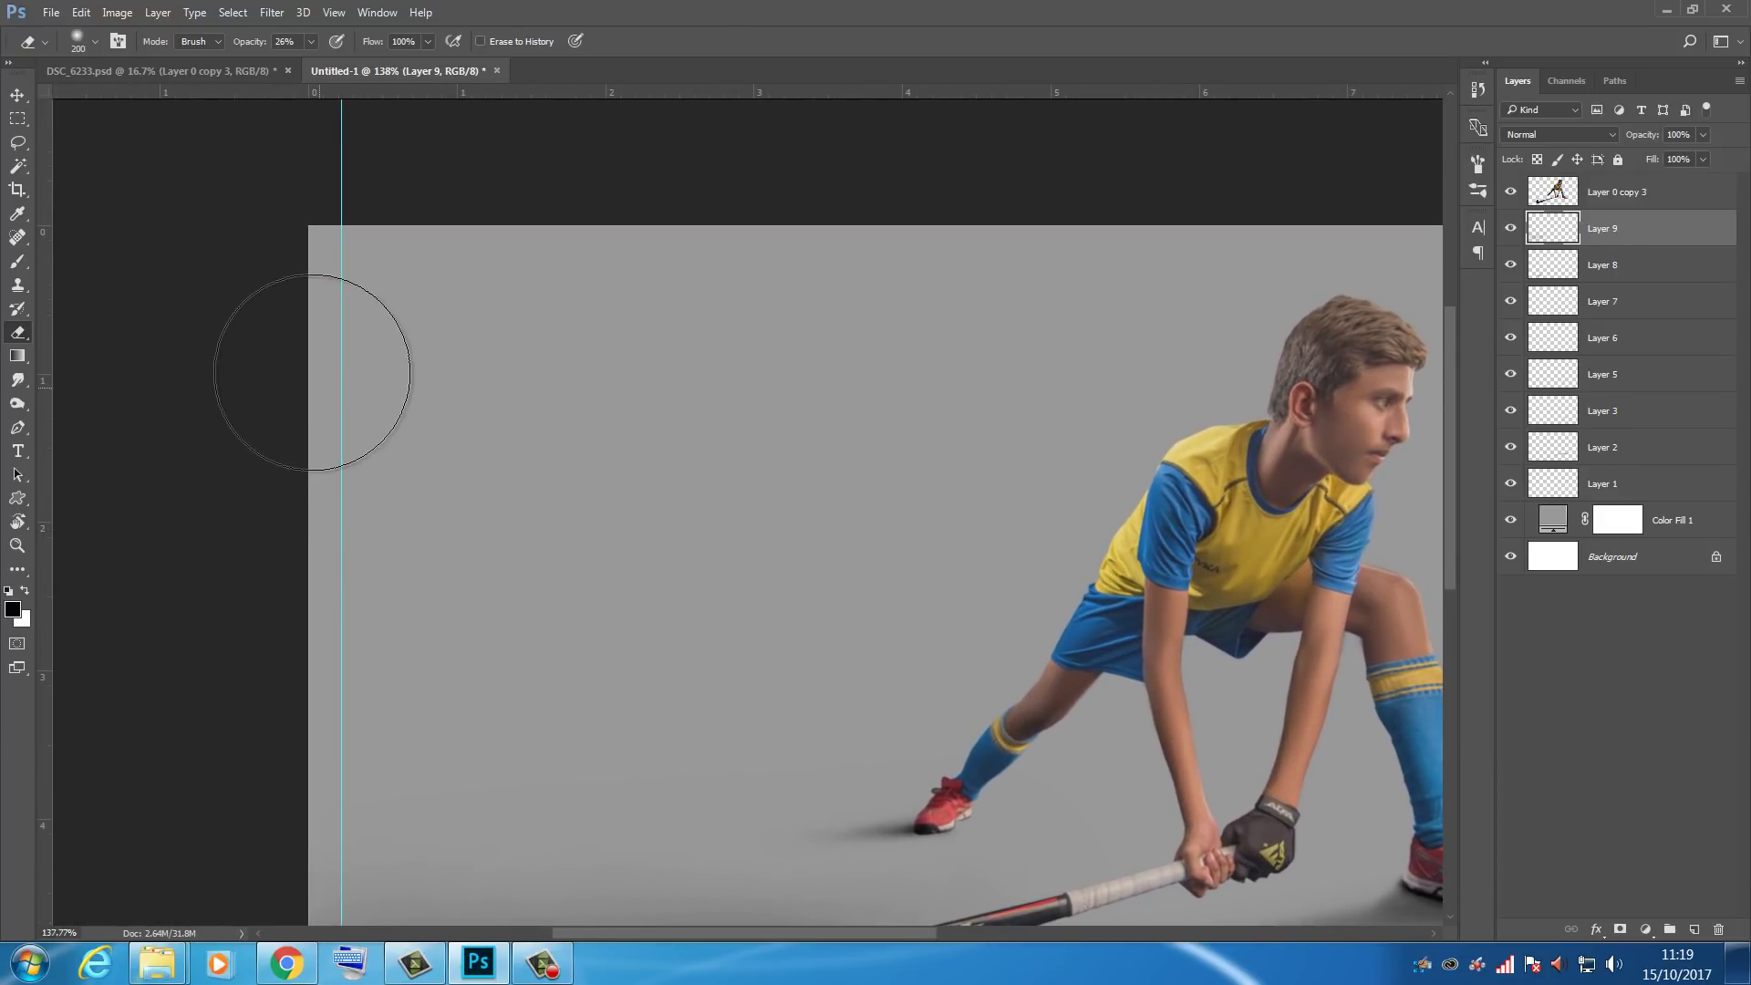
Step: Remove the vertical guide near the canvas's left edge and fit the whole image in view
{"action": "key", "text": "v"}
{"action": "left_click_drag", "start_coordinate": [339, 179], "coordinate": [40, 255]}
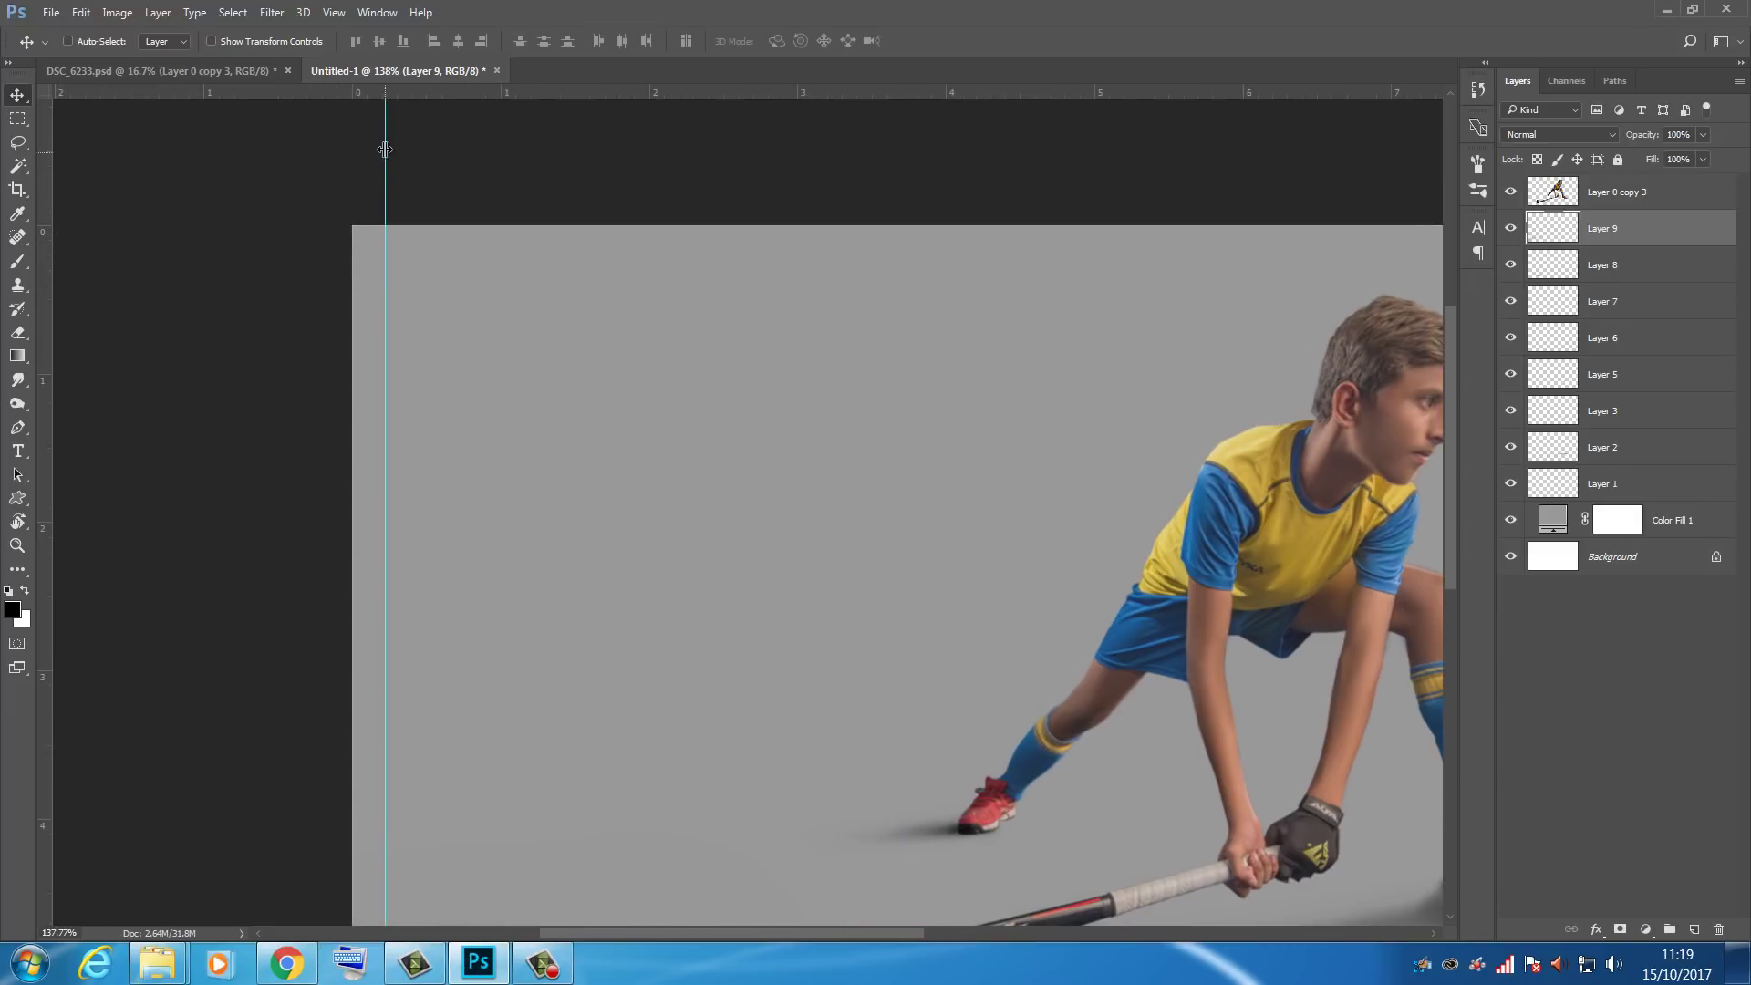
{"action": "left_click_drag", "start_coordinate": [385, 148], "coordinate": [41, 208]}
{"action": "left_click_drag", "start_coordinate": [829, 821], "coordinate": [598, 348]}
{"action": "key", "text": "ctrl"}
{"action": "key", "text": "ctrl+0"}
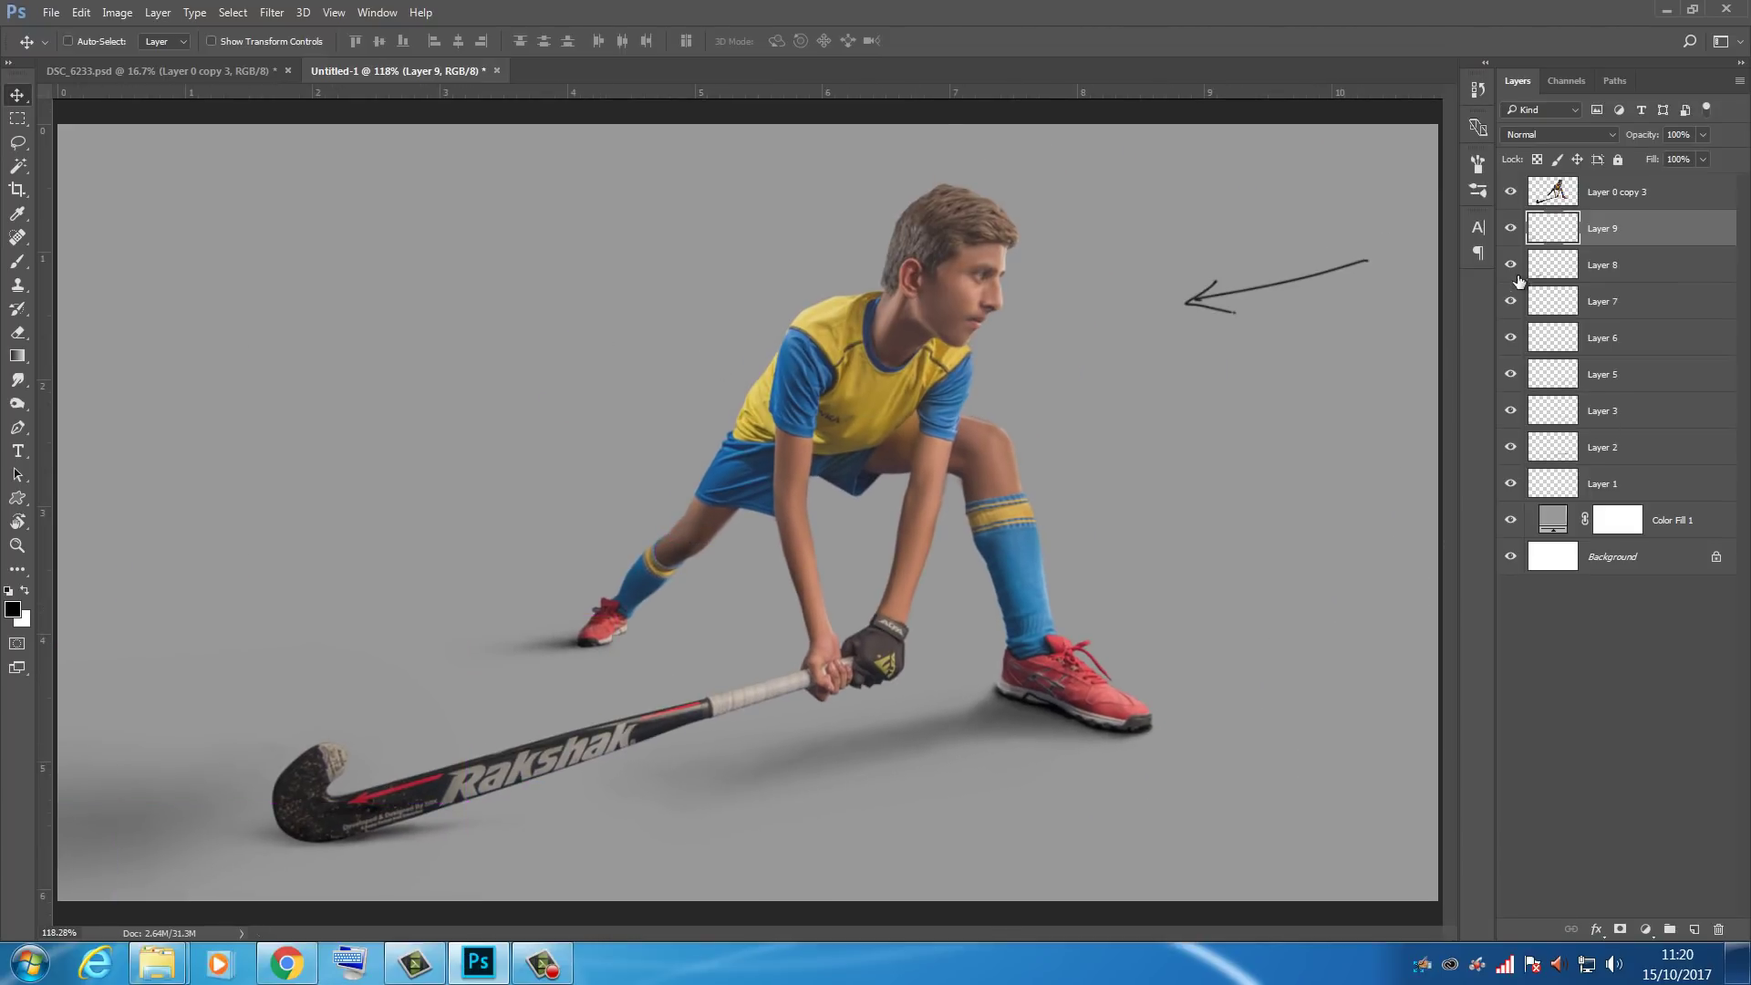
Step: Move the broad shadow up and to the right behind the stick's head and adjust it with Free Transform
{"action": "left_click_drag", "start_coordinate": [383, 624], "coordinate": [594, 583]}
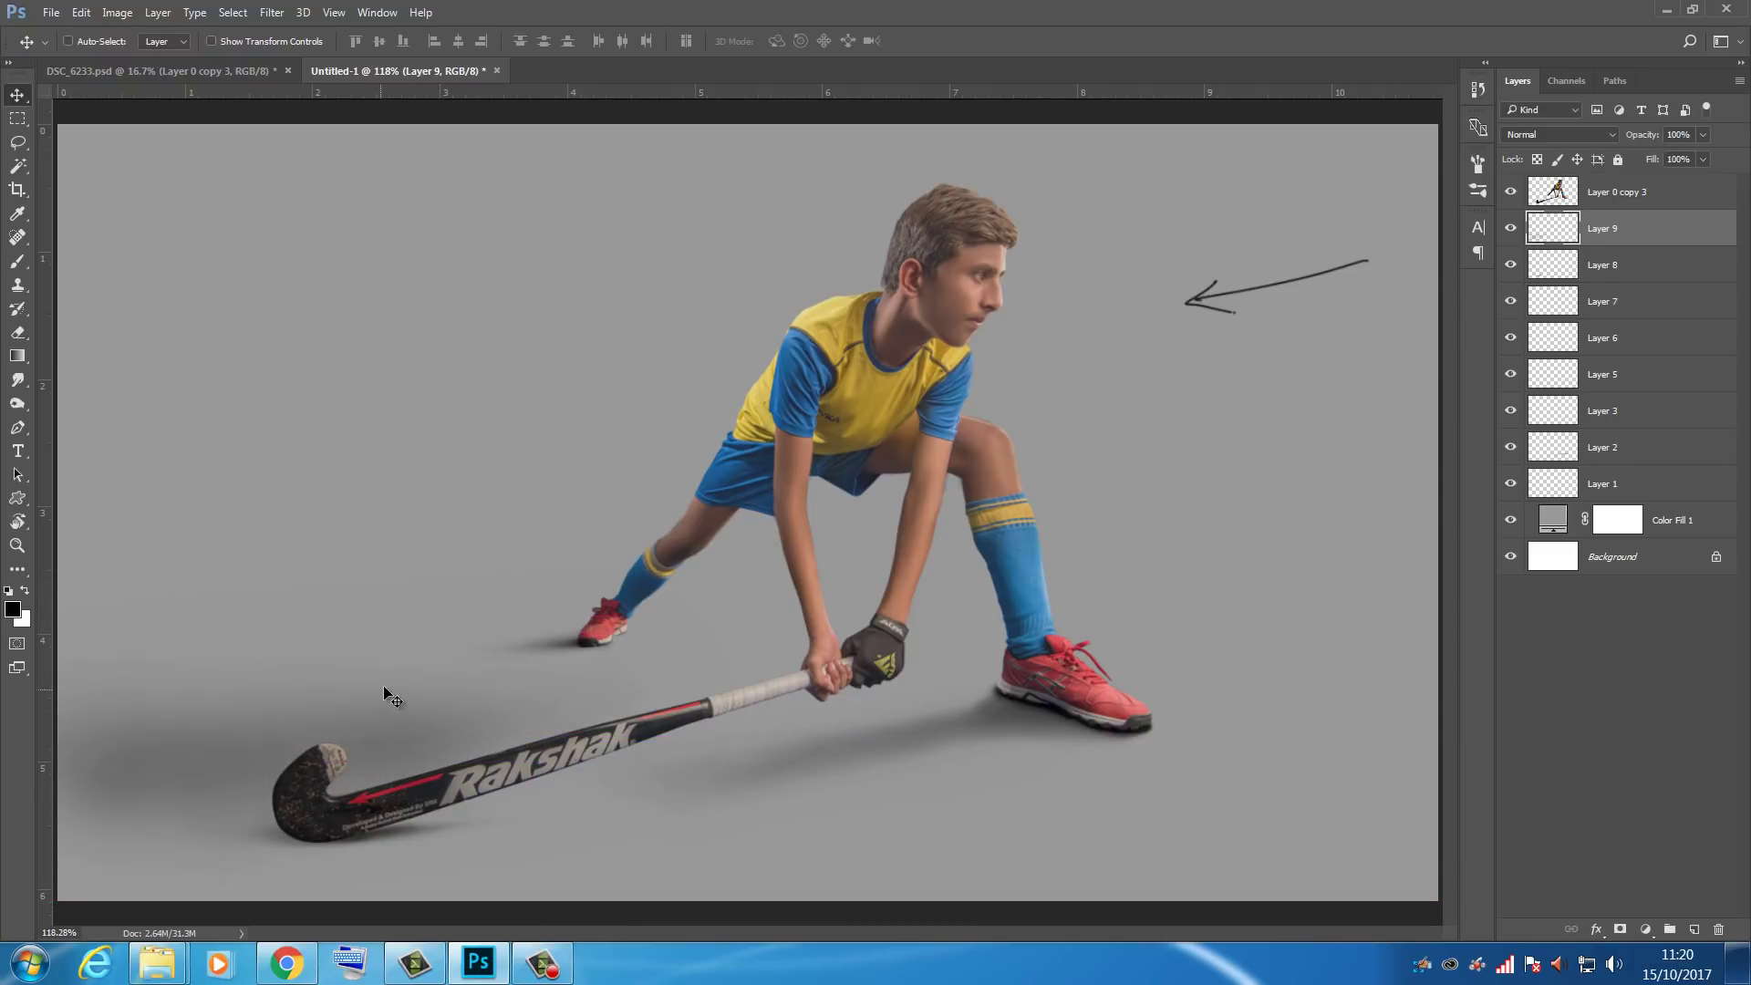
{"action": "key", "text": "ctrl+t"}
{"action": "left_click_drag", "start_coordinate": [749, 730], "coordinate": [705, 668]}
{"action": "left_click", "coordinate": [806, 41]}
Step: Add a new layer and paint a soft white glow across the ground behind the player with a 175 px brush at 9% opacity
{"action": "left_click", "coordinate": [1693, 929]}
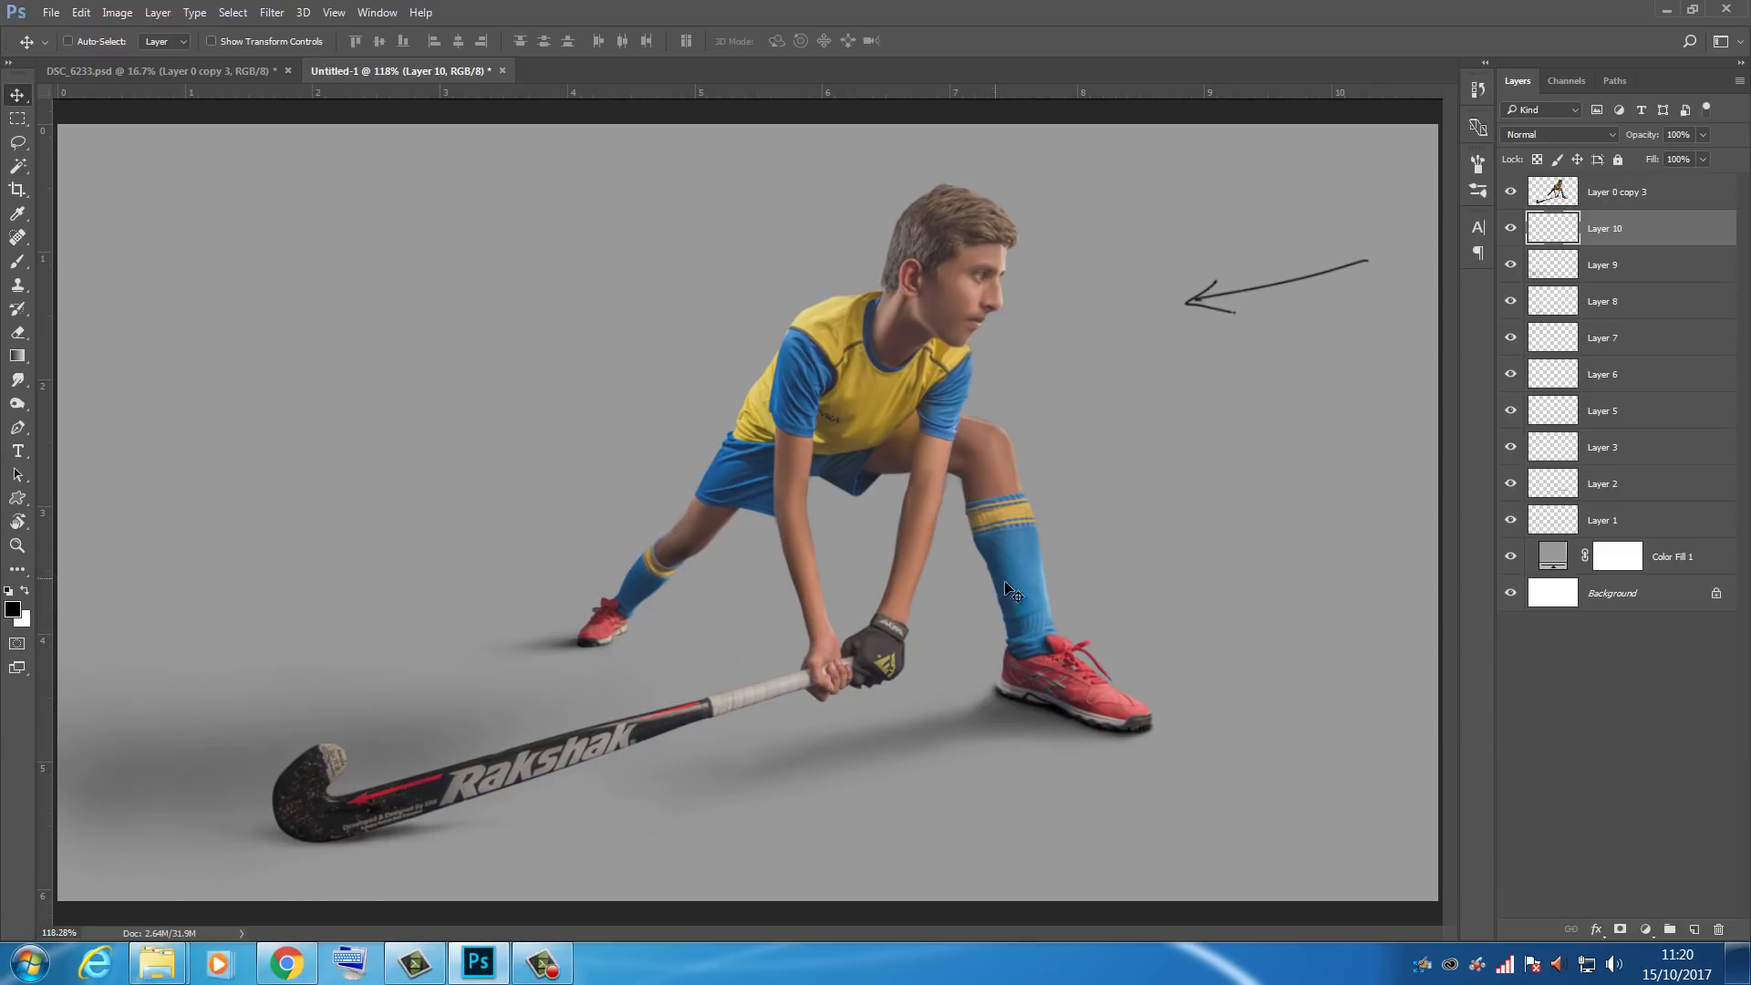
{"action": "key", "text": "b"}
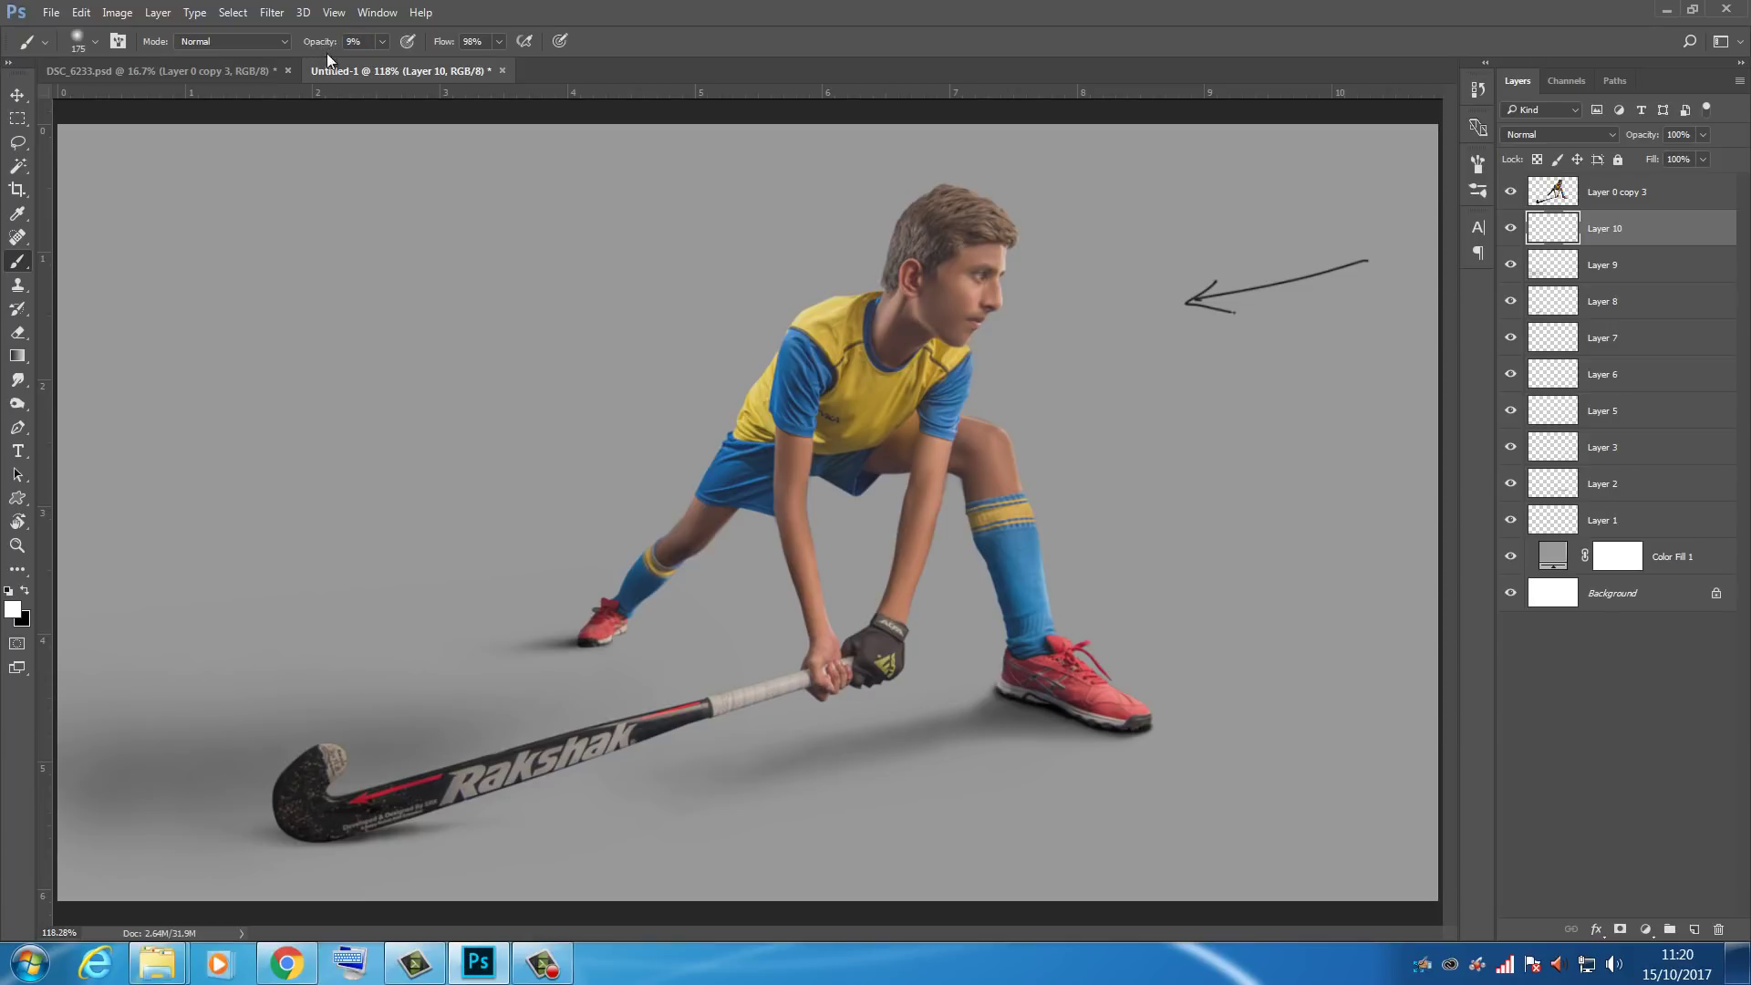
{"action": "mouse_move", "coordinate": [1390, 600]}
{"action": "left_mouse_down"}
{"action": "mouse_move", "coordinate": [703, 632]}
{"action": "mouse_move", "coordinate": [1176, 736]}
{"action": "mouse_move", "coordinate": [988, 805]}
{"action": "mouse_move", "coordinate": [1279, 744]}
{"action": "mouse_move", "coordinate": [1378, 678]}
{"action": "mouse_move", "coordinate": [1074, 595]}
{"action": "mouse_move", "coordinate": [1215, 653]}
{"action": "mouse_move", "coordinate": [1102, 580]}
{"action": "left_mouse_up"}
{"action": "mouse_move", "coordinate": [661, 589]}
{"action": "left_mouse_down"}
{"action": "mouse_move", "coordinate": [1098, 552]}
{"action": "mouse_move", "coordinate": [976, 534]}
{"action": "mouse_move", "coordinate": [1426, 444]}
{"action": "mouse_move", "coordinate": [1275, 588]}
{"action": "mouse_move", "coordinate": [1071, 640]}
{"action": "mouse_move", "coordinate": [1410, 580]}
{"action": "mouse_move", "coordinate": [644, 598]}
{"action": "mouse_move", "coordinate": [554, 572]}
{"action": "mouse_move", "coordinate": [469, 591]}
{"action": "left_mouse_up"}
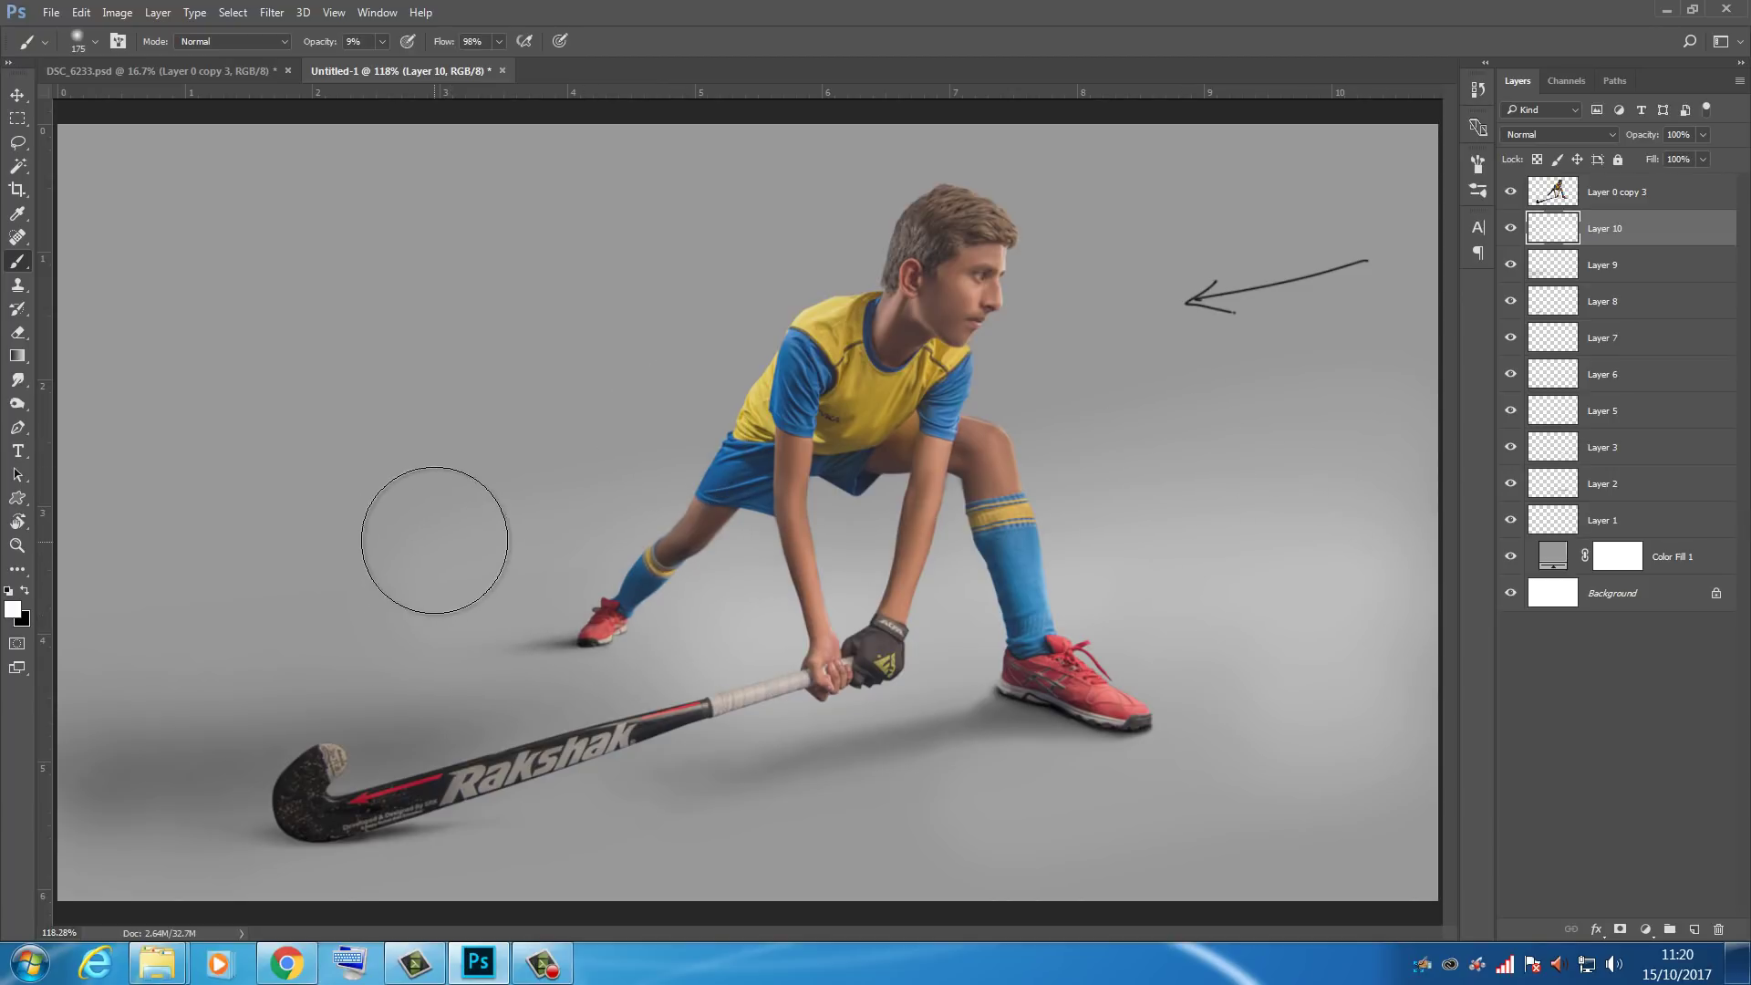
Step: Soften the white glow's upper edge and the area beside the front shoe with a 300 px soft eraser at 26% opacity
{"action": "key", "text": "e"}
{"action": "key", "text": "bracketright"}
{"action": "key", "text": "bracketright"}
{"action": "mouse_move", "coordinate": [516, 451]}
{"action": "left_mouse_down"}
{"action": "mouse_move", "coordinate": [657, 479]}
{"action": "mouse_move", "coordinate": [624, 463]}
{"action": "mouse_move", "coordinate": [1007, 449]}
{"action": "left_mouse_up"}
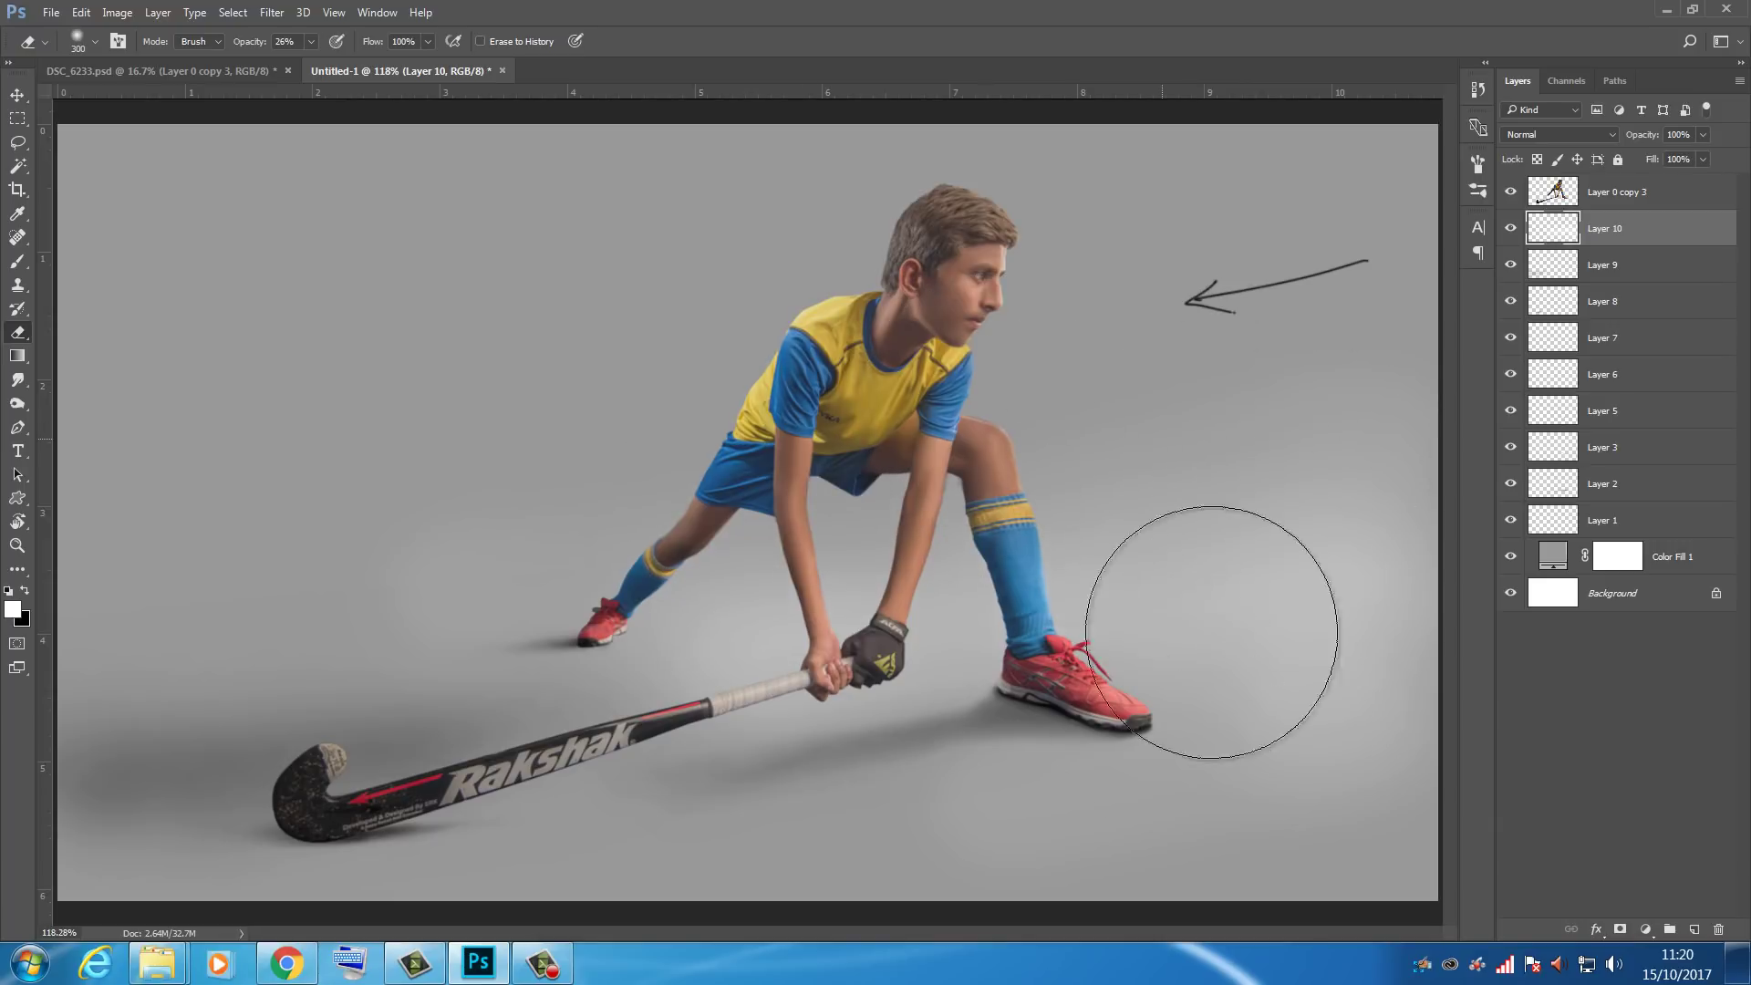
{"action": "mouse_move", "coordinate": [1244, 782]}
{"action": "left_mouse_down"}
{"action": "mouse_move", "coordinate": [1477, 681]}
{"action": "mouse_move", "coordinate": [1447, 523]}
{"action": "left_mouse_up"}
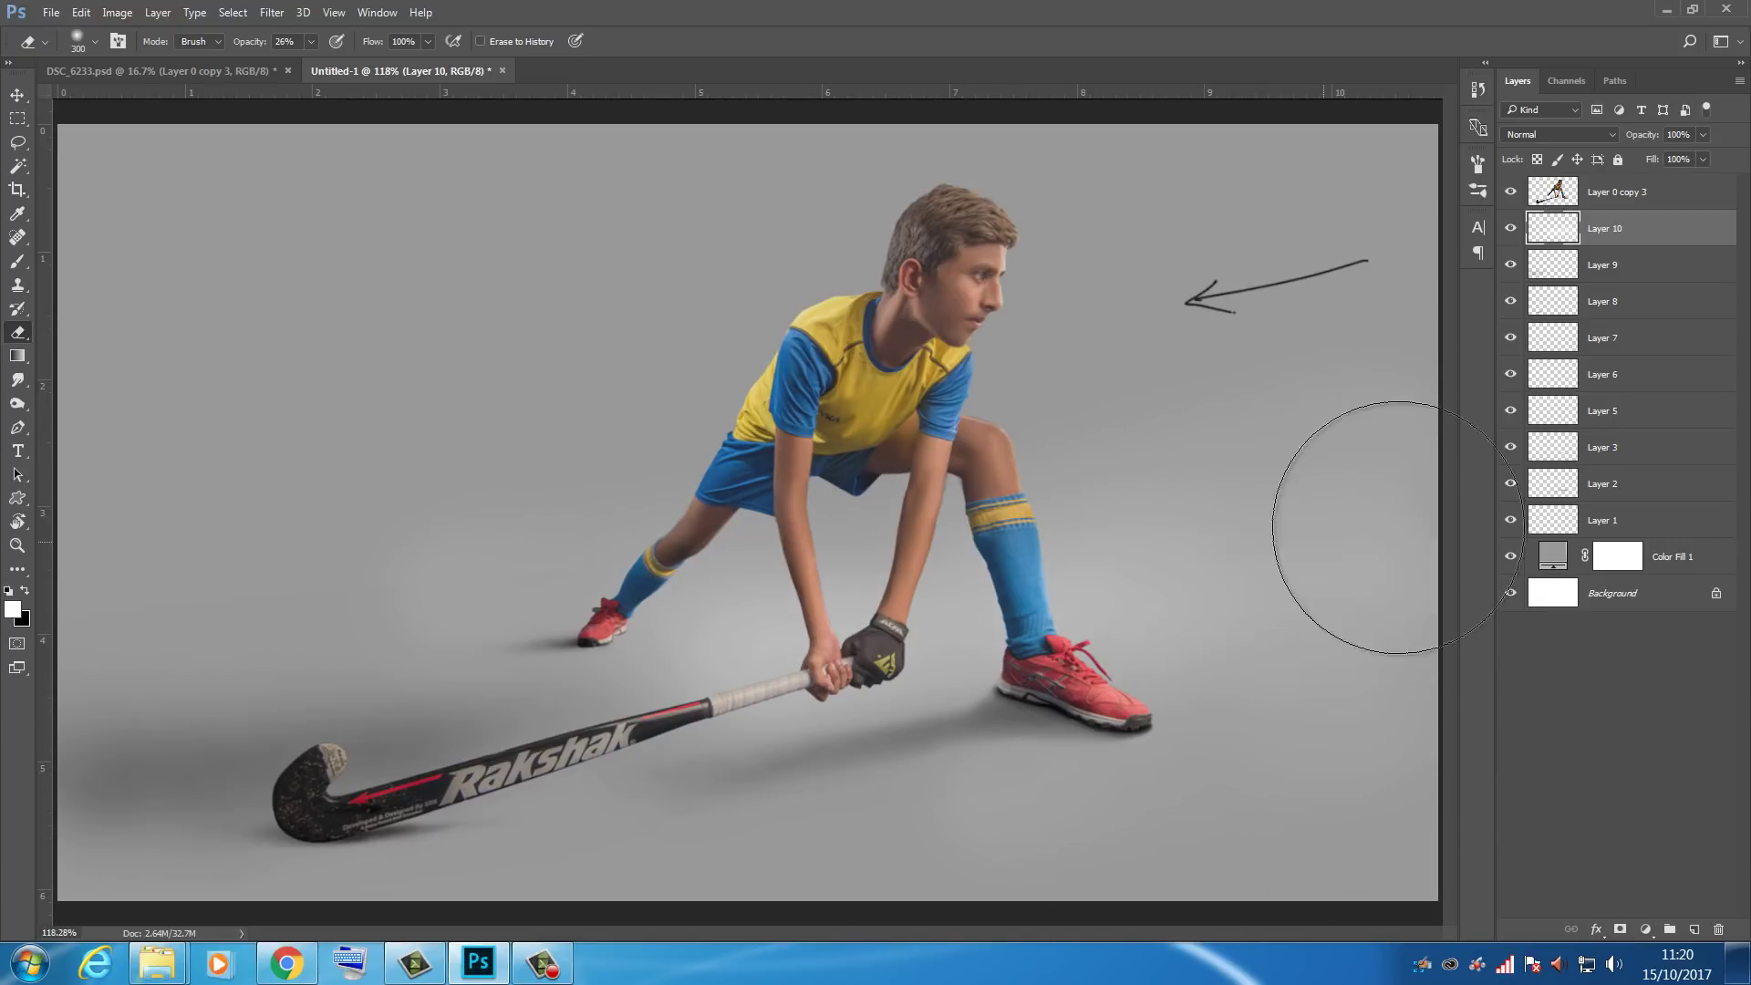
Step: Set the glow layer's blend mode to Color Dodge and its fill to 40%, toggling its visibility to compare
{"action": "left_click", "coordinate": [1612, 137]}
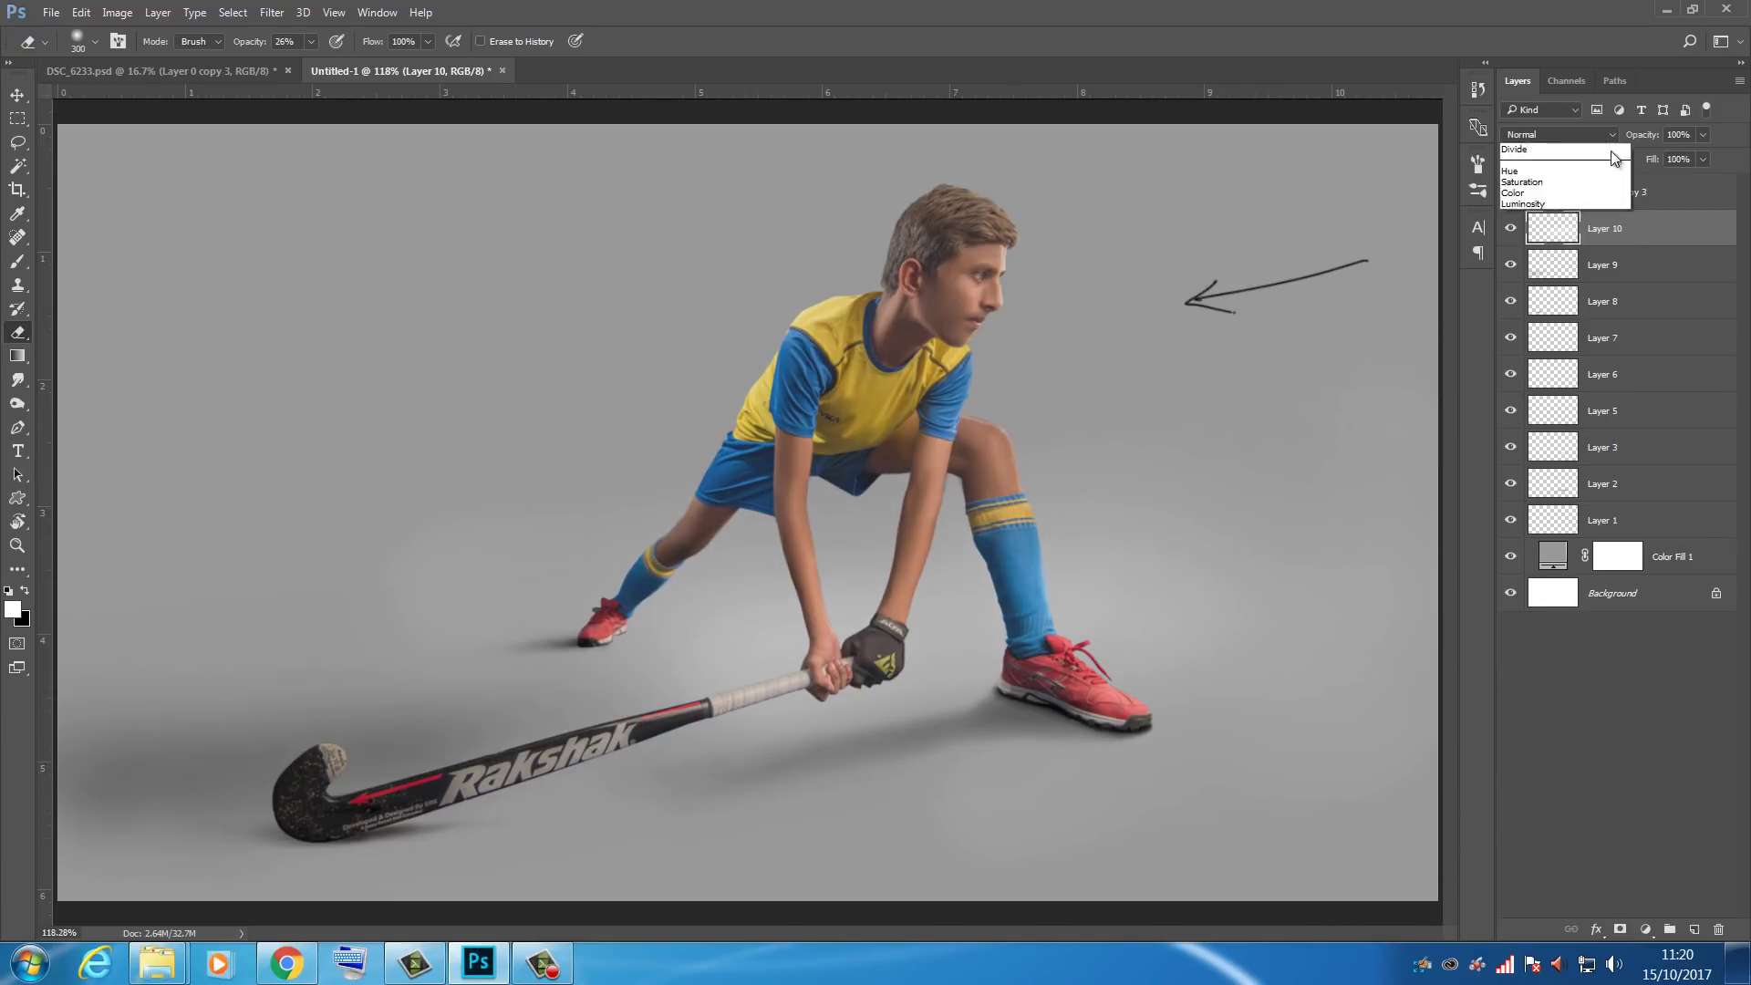
{"action": "left_click", "coordinate": [1562, 264]}
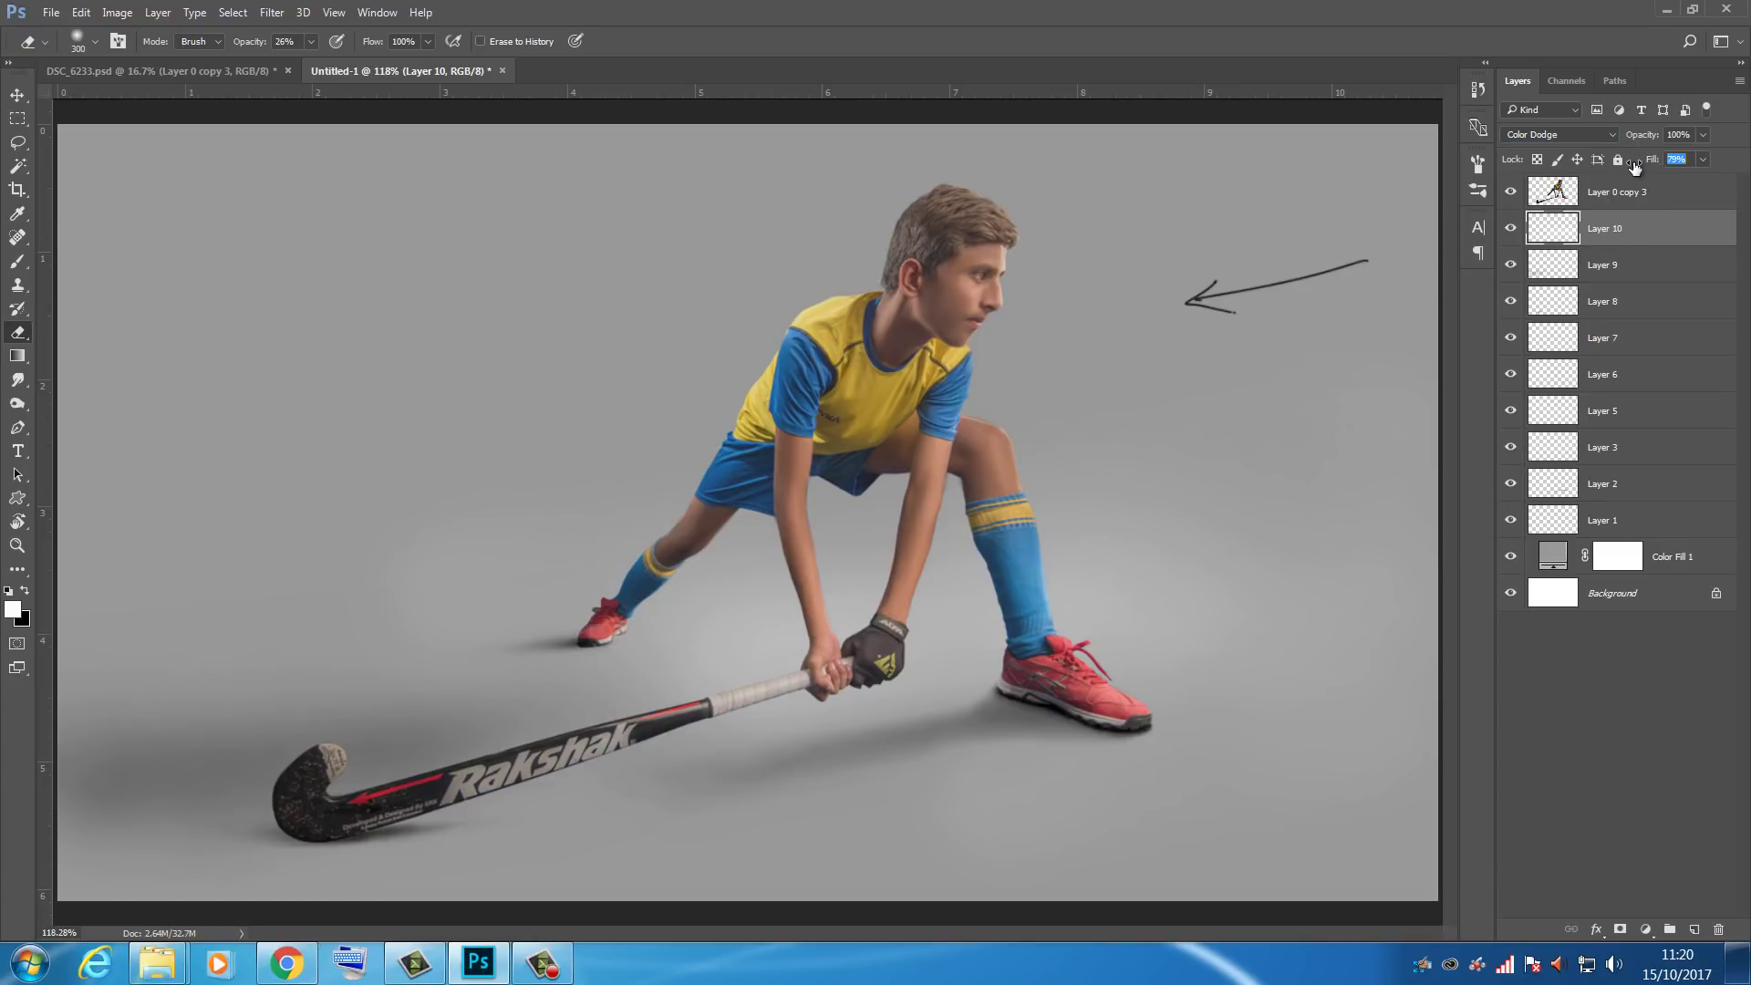
{"action": "left_click", "coordinate": [1511, 230]}
{"action": "left_click", "coordinate": [1512, 230]}
{"action": "type", "text": "40"}
{"action": "key", "text": "Return"}
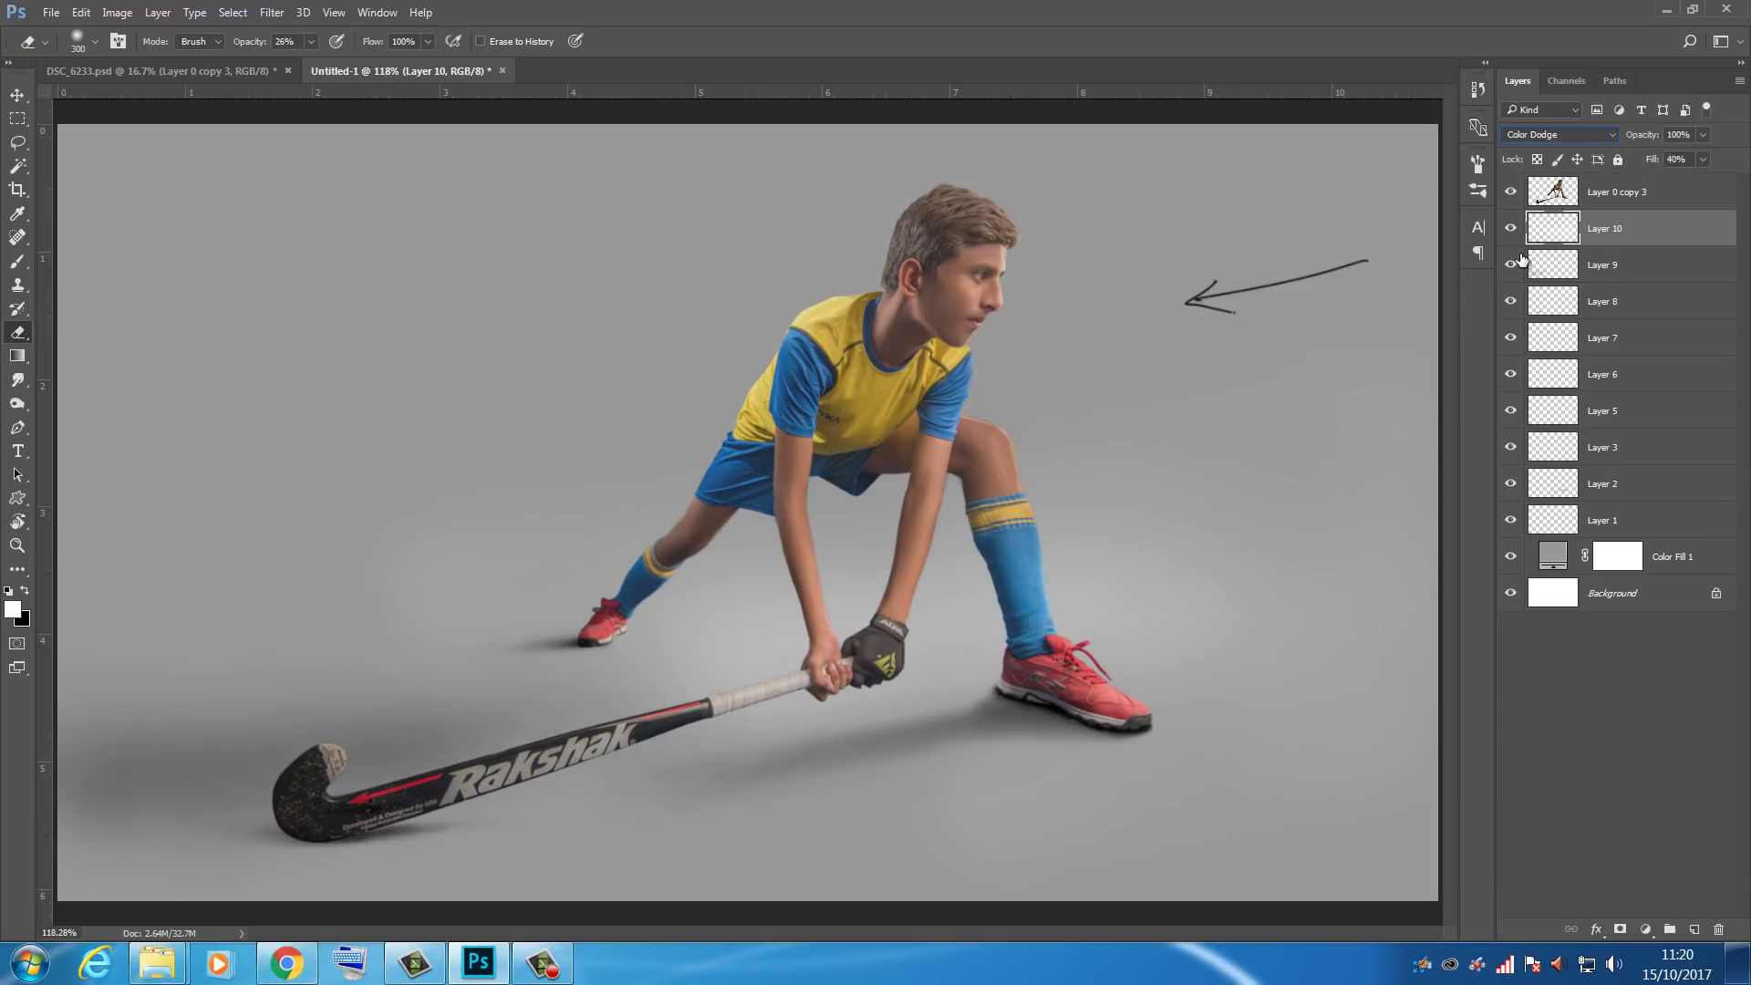
Step: Hide all the shadow and glow layers and show them again to compare the image before and after
{"action": "left_click_drag", "start_coordinate": [1505, 296], "coordinate": [1517, 523]}
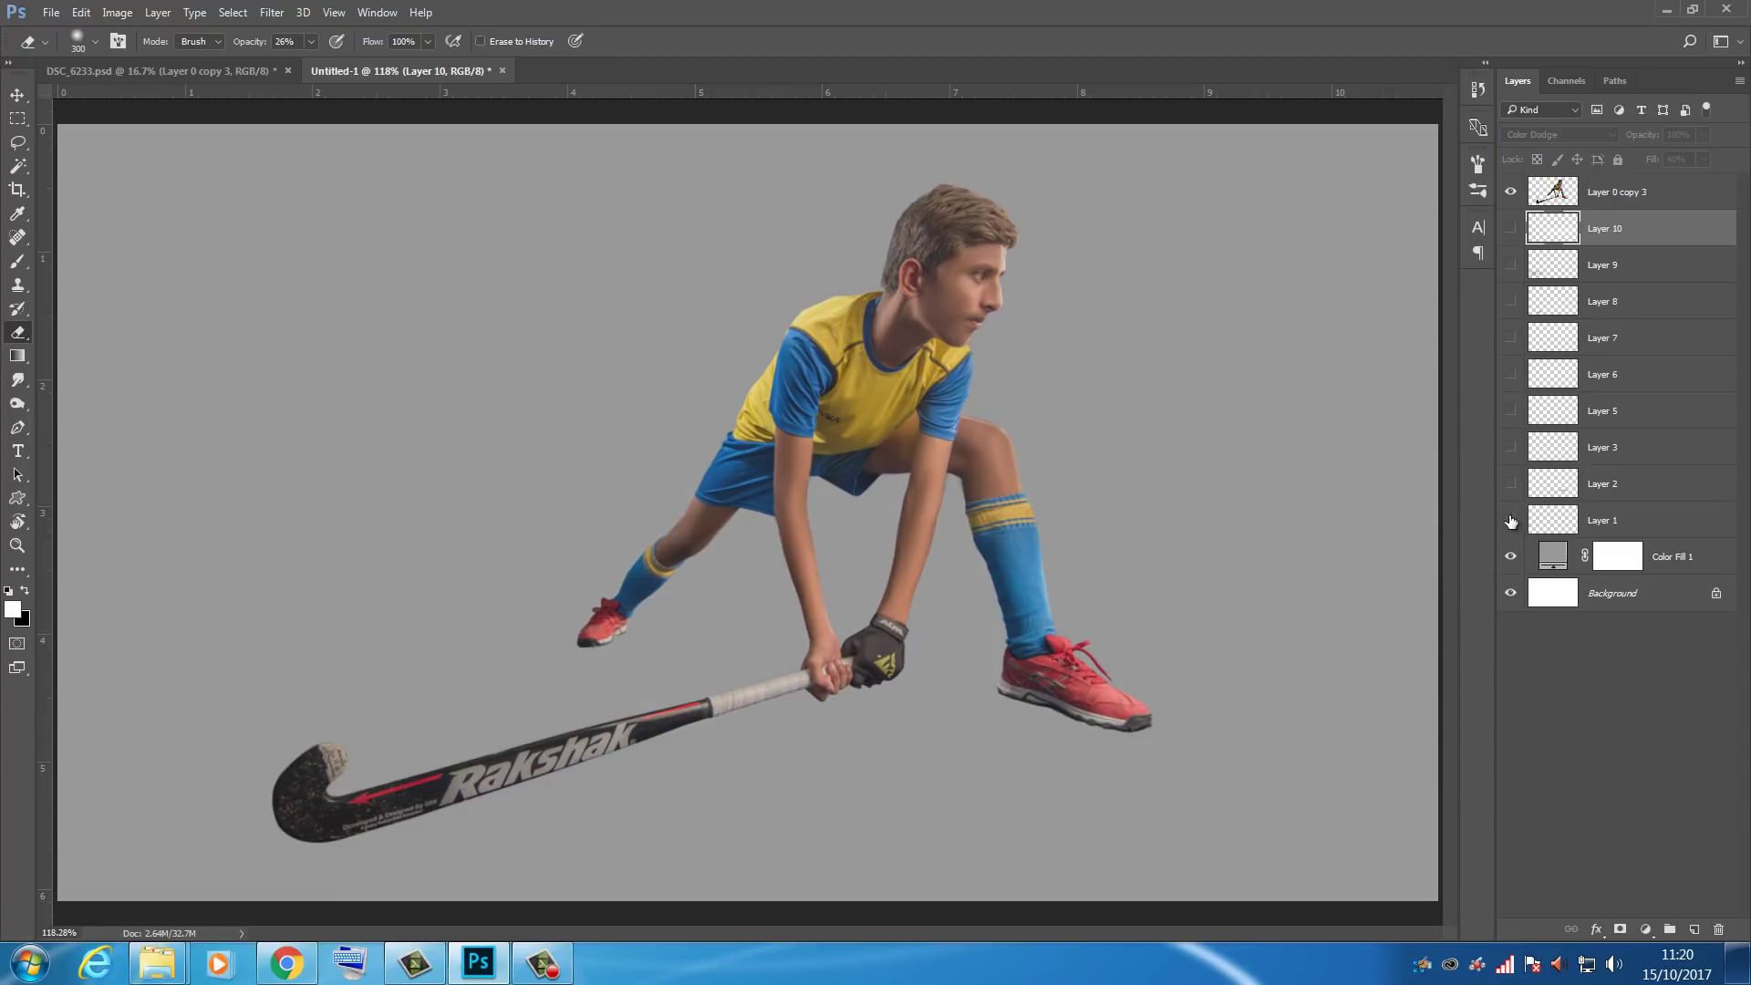
{"action": "left_click", "coordinate": [1514, 230]}
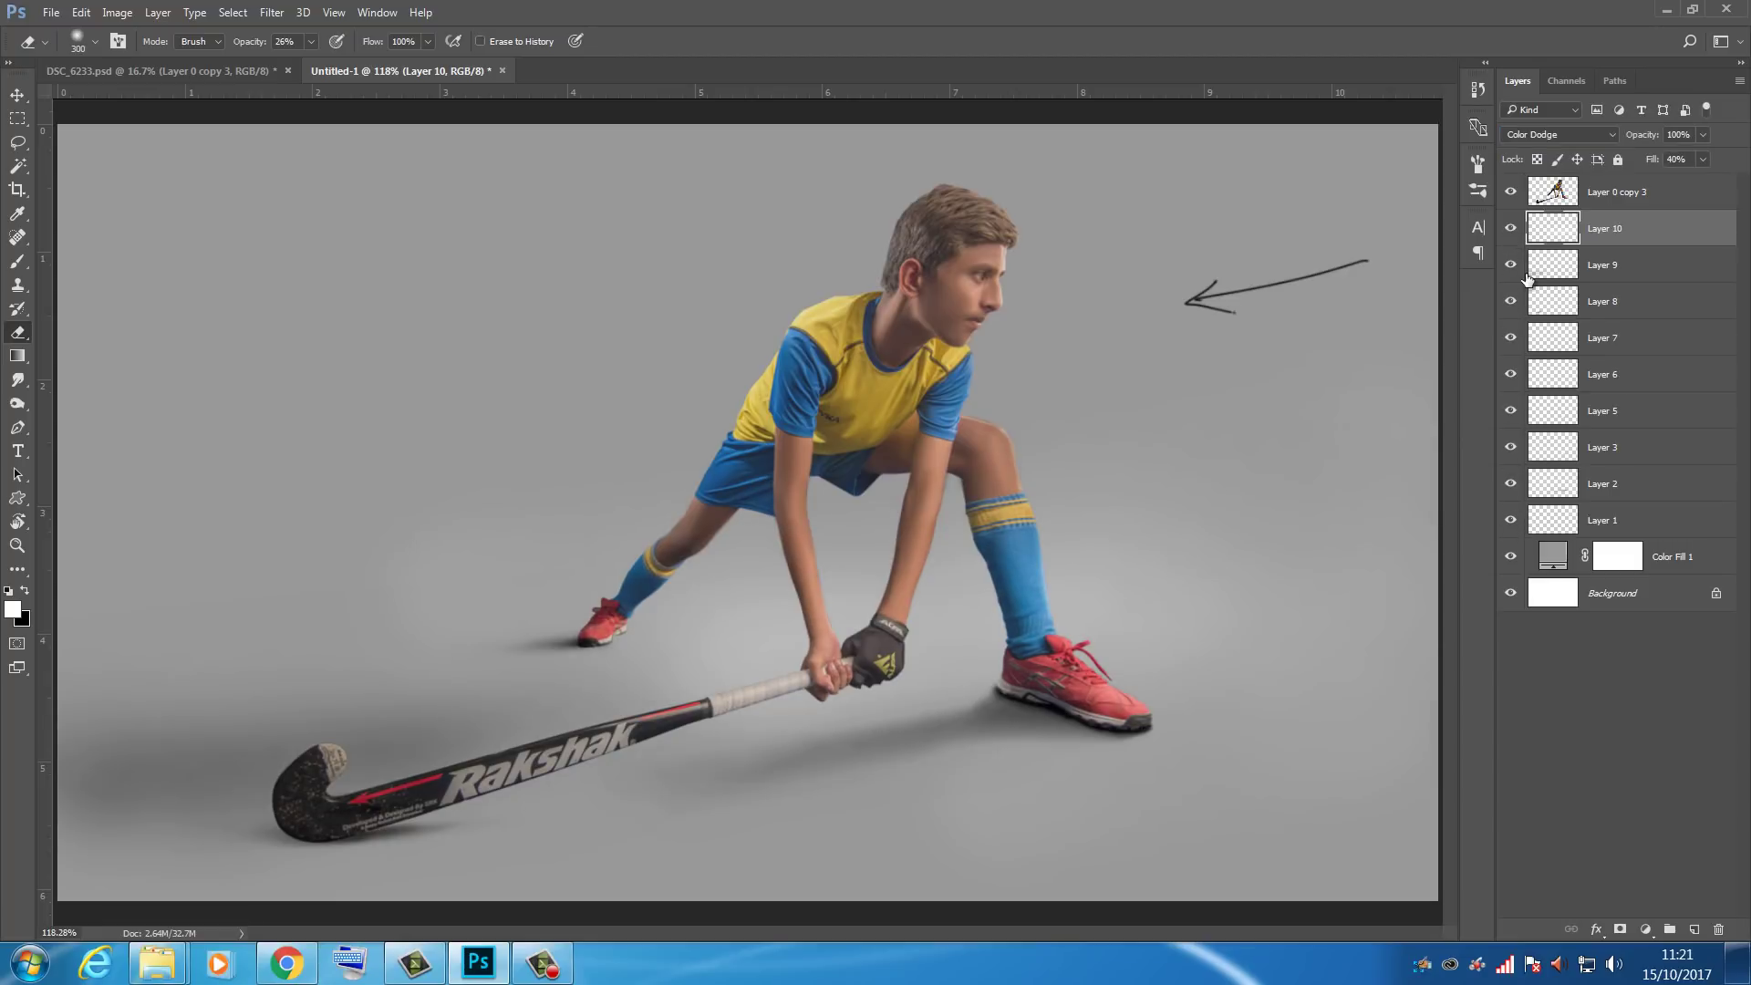